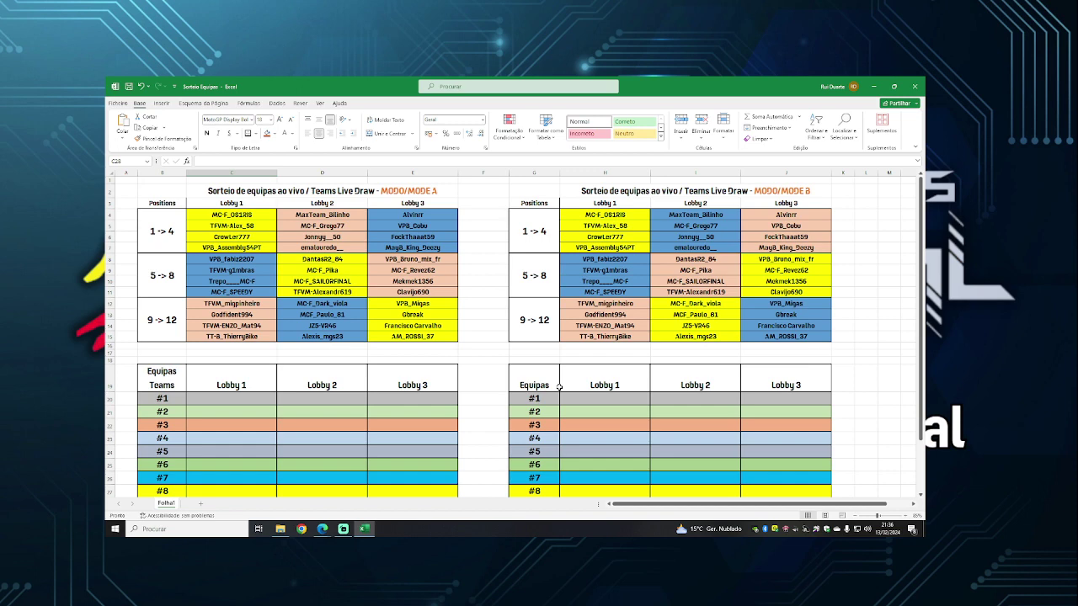
Step: Raise the Streamlabs Desktop Audio and Mic/Aux sliders, then check the Twitch channel page
key(alt+Tab)
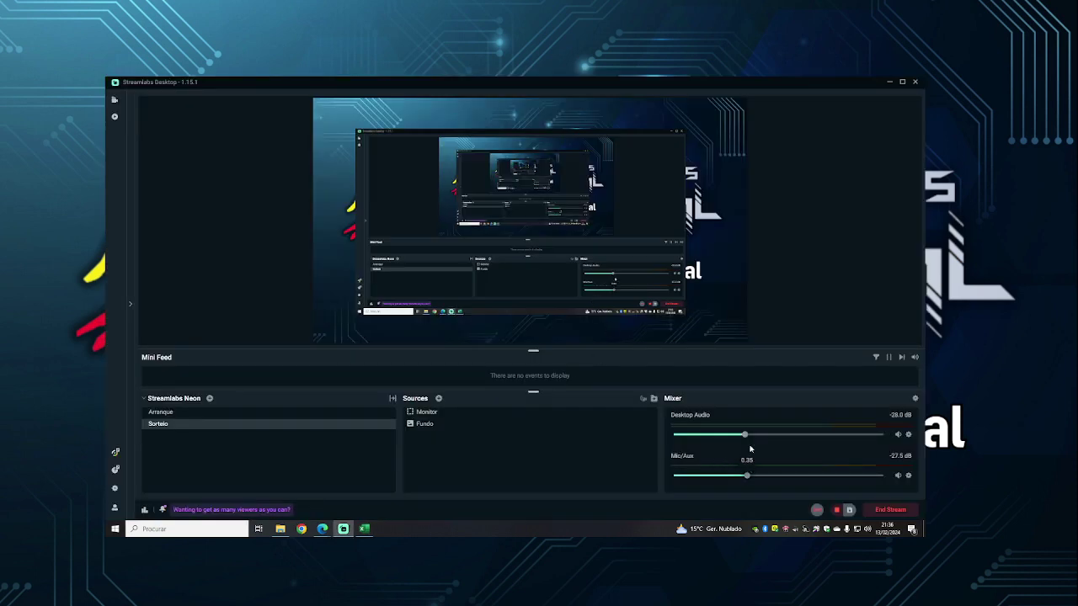
drag(745, 434, 786, 436)
drag(754, 475, 783, 477)
drag(786, 435, 825, 434)
drag(784, 476, 823, 477)
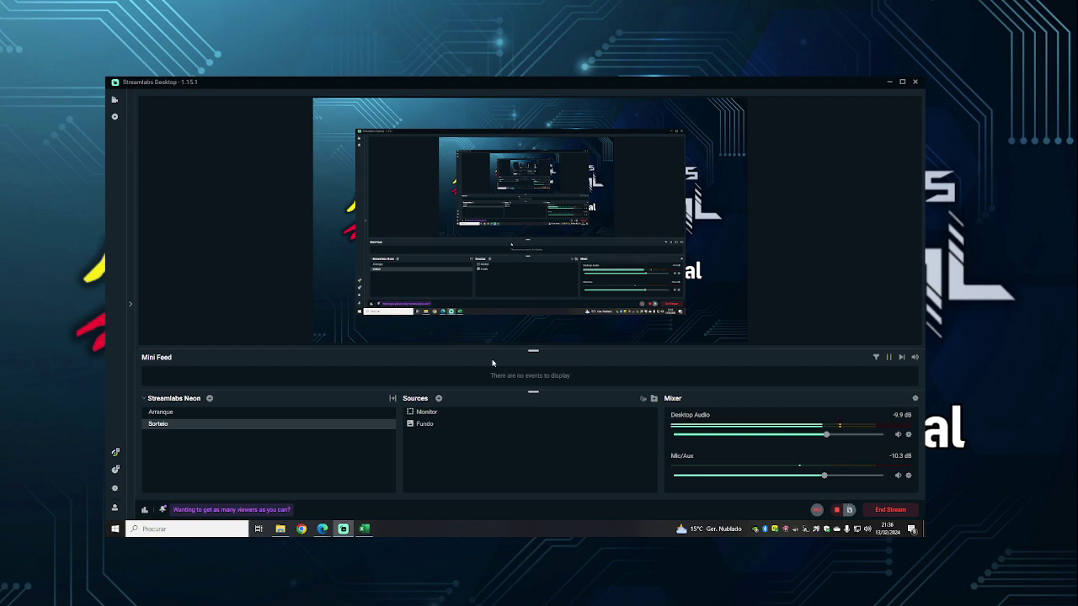
drag(822, 476, 828, 478)
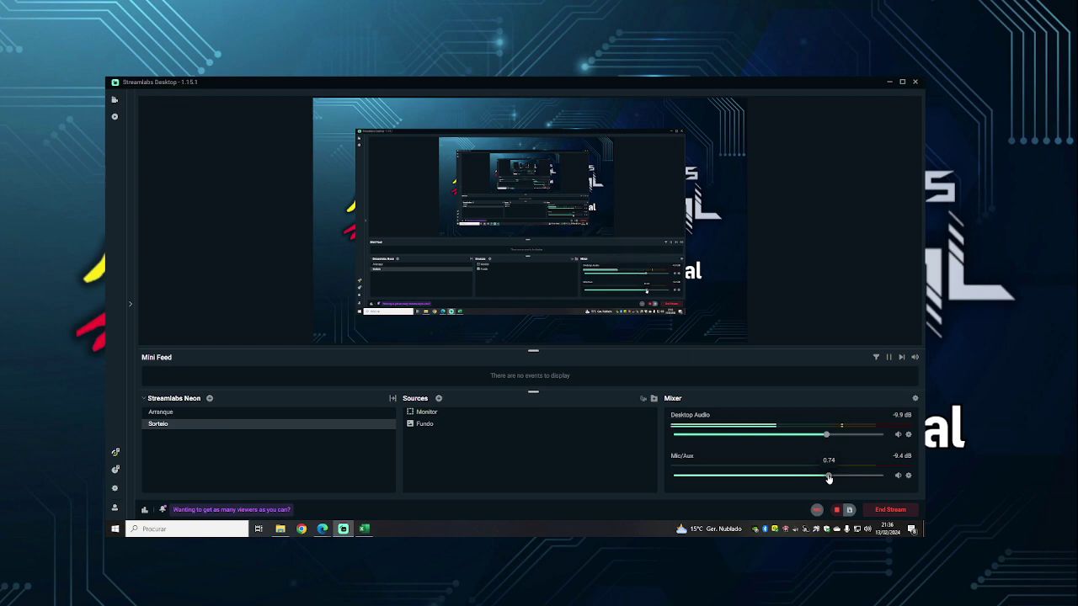
key(alt+Tab)
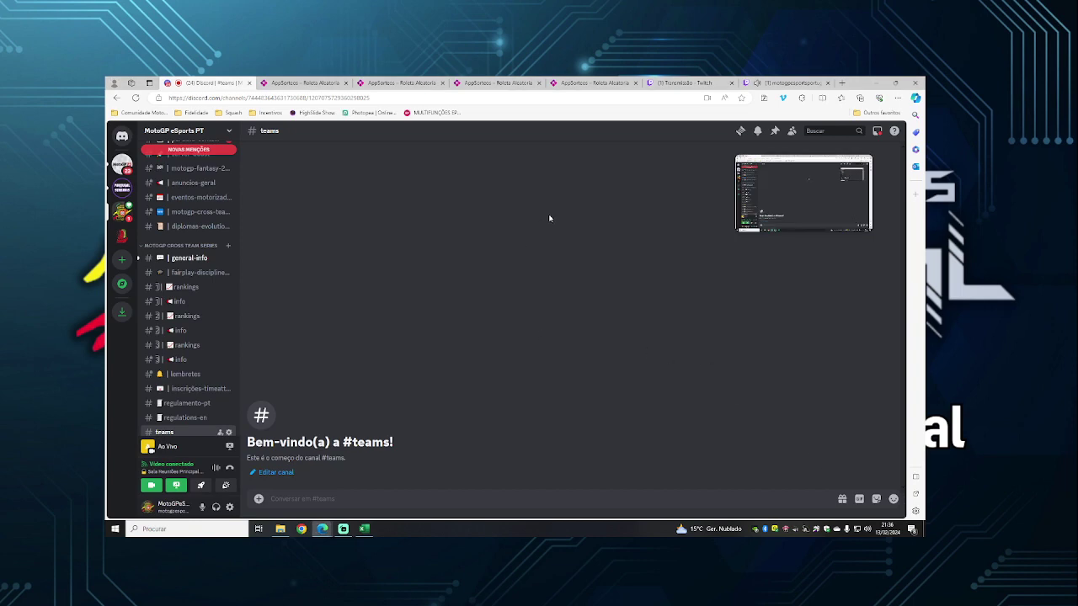
click(800, 83)
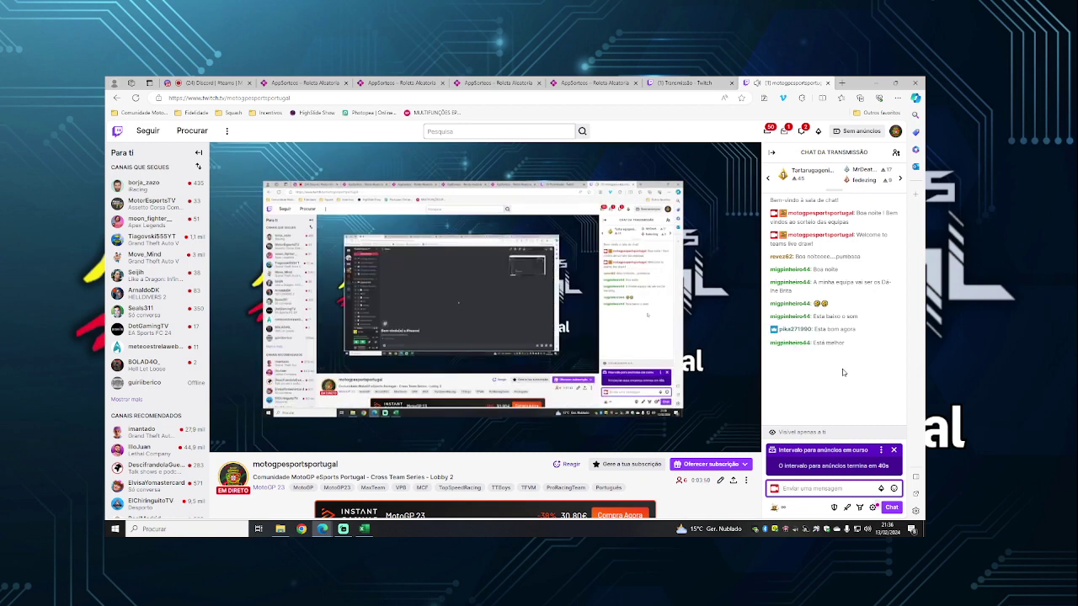
Step: Push both Desktop Audio and Mic/Aux up to about -4.7 dB and return to Twitch
key(alt+Tab)
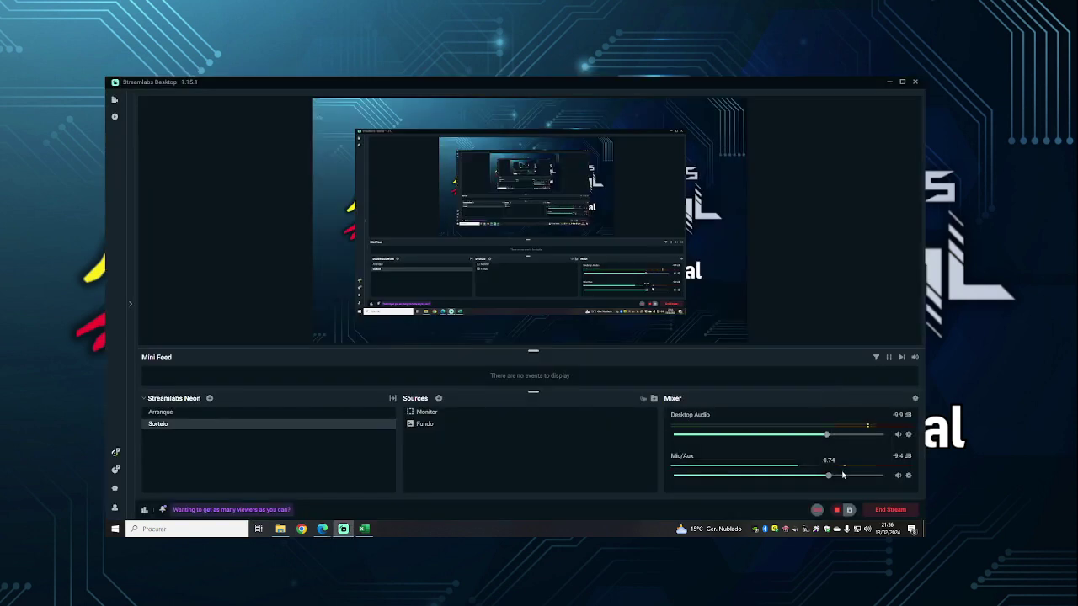
drag(847, 477, 852, 477)
drag(825, 435, 850, 436)
drag(851, 476, 856, 476)
drag(851, 436, 856, 438)
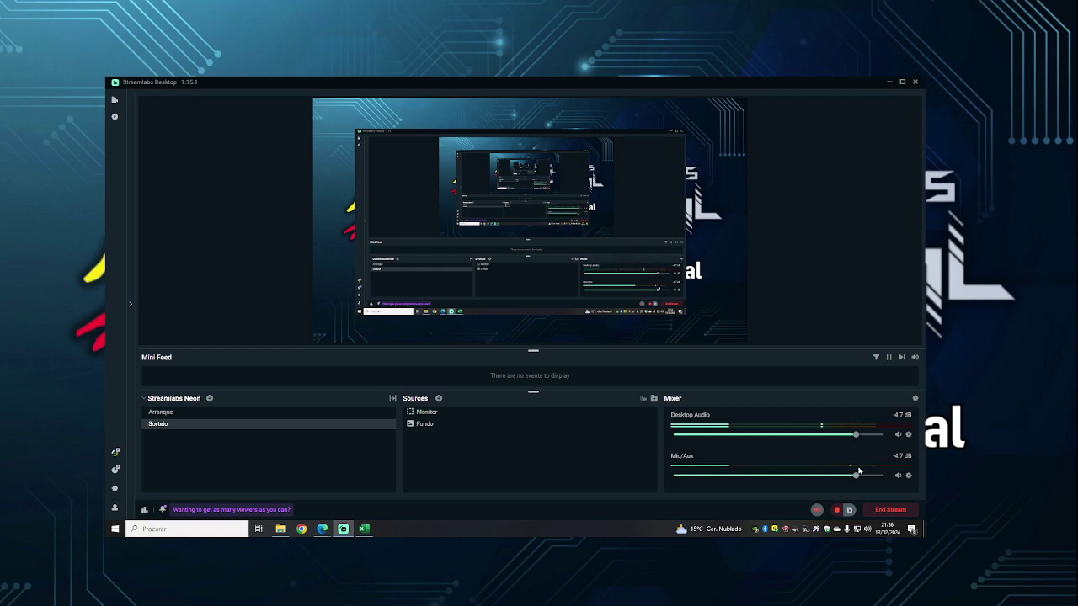
key(alt+Tab)
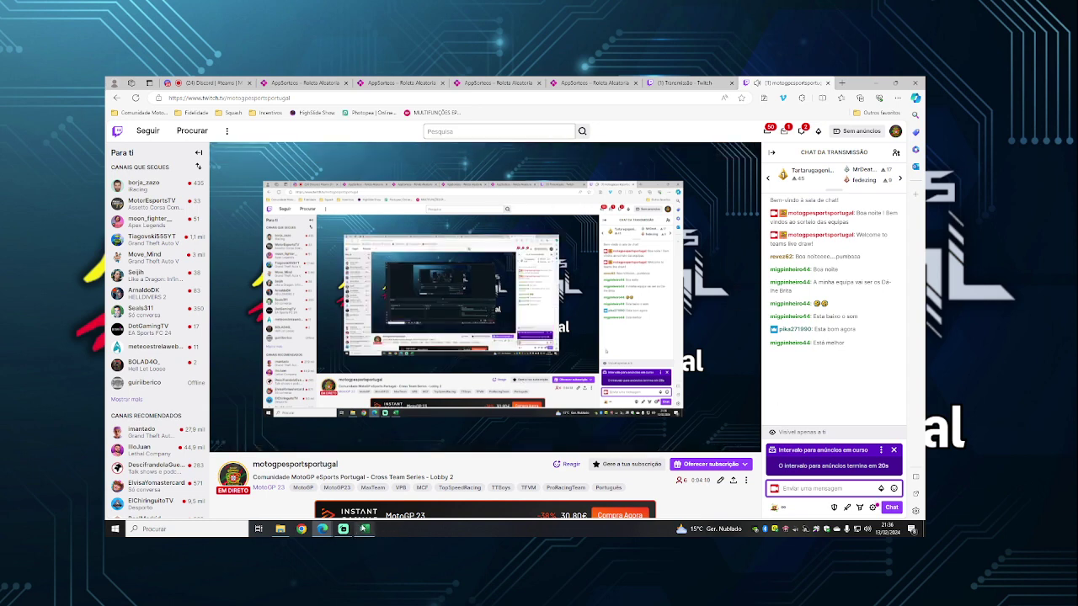
Step: Bring up the Sorteio Equipas sheet, check the Twitch player, then return to the spreadsheet
mouse_move(363, 527)
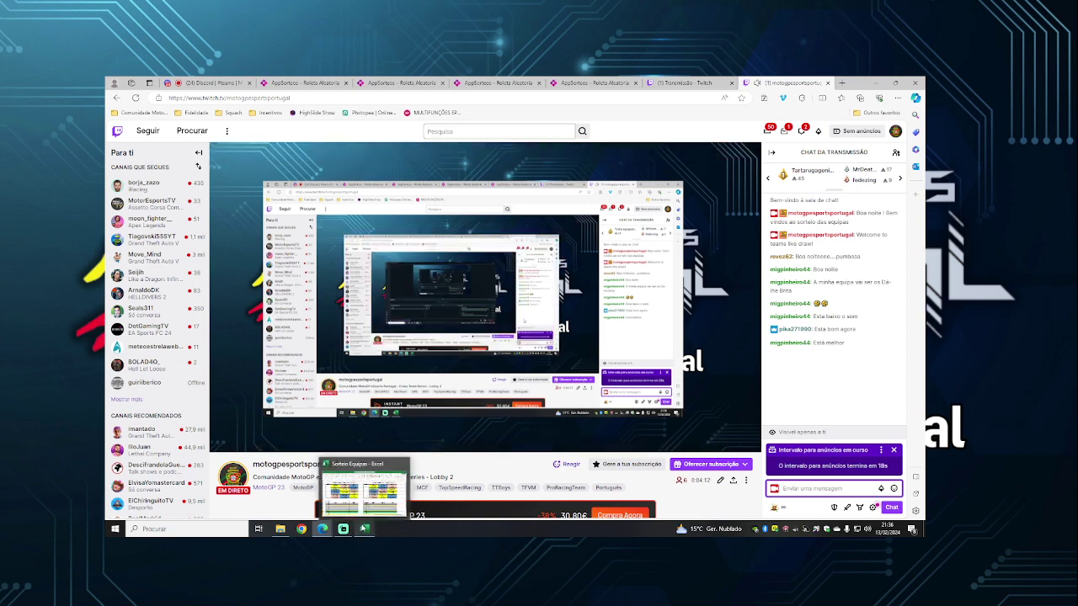
click(363, 528)
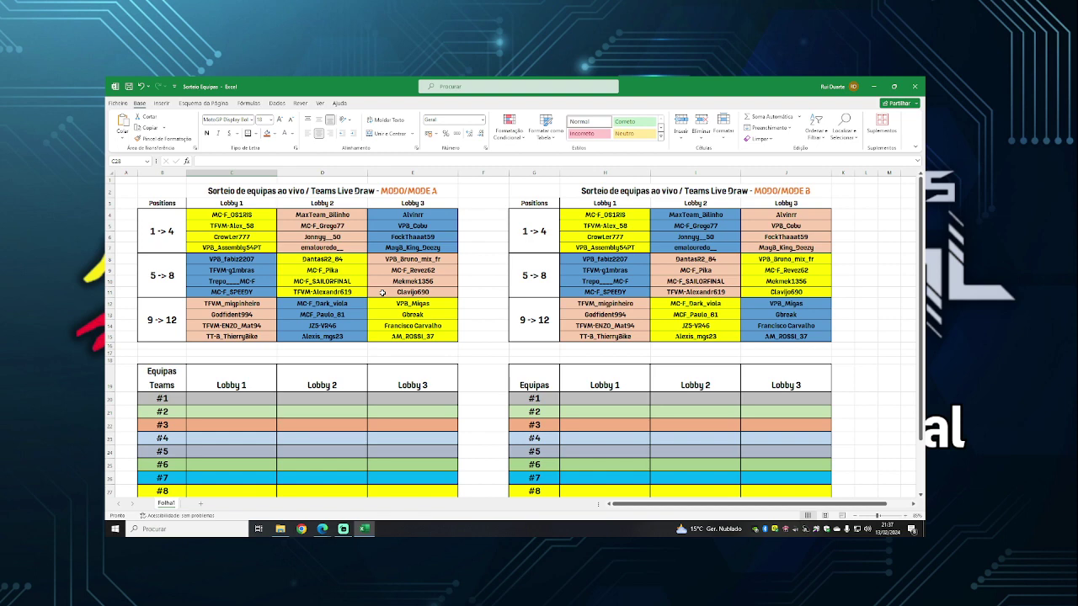
key(alt+Tab)
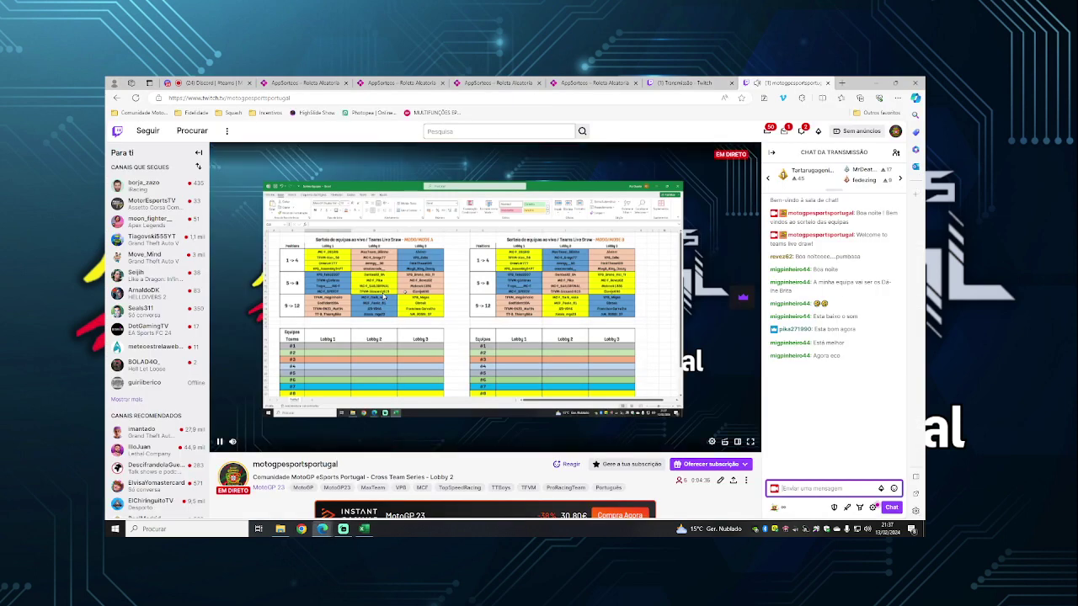
mouse_move(234, 445)
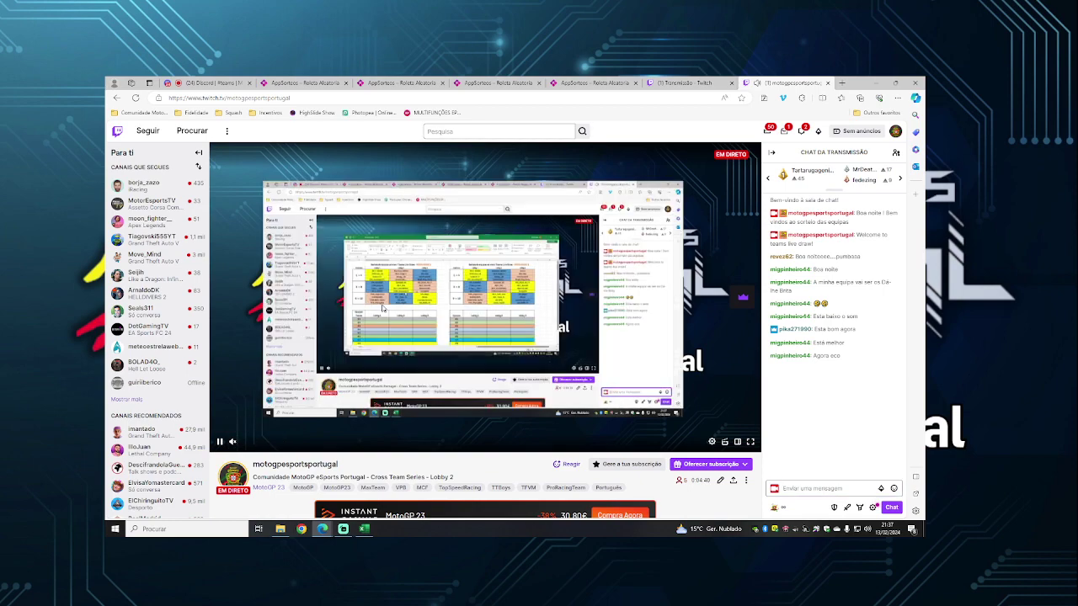
key(alt+Tab)
key(alt+Tab)
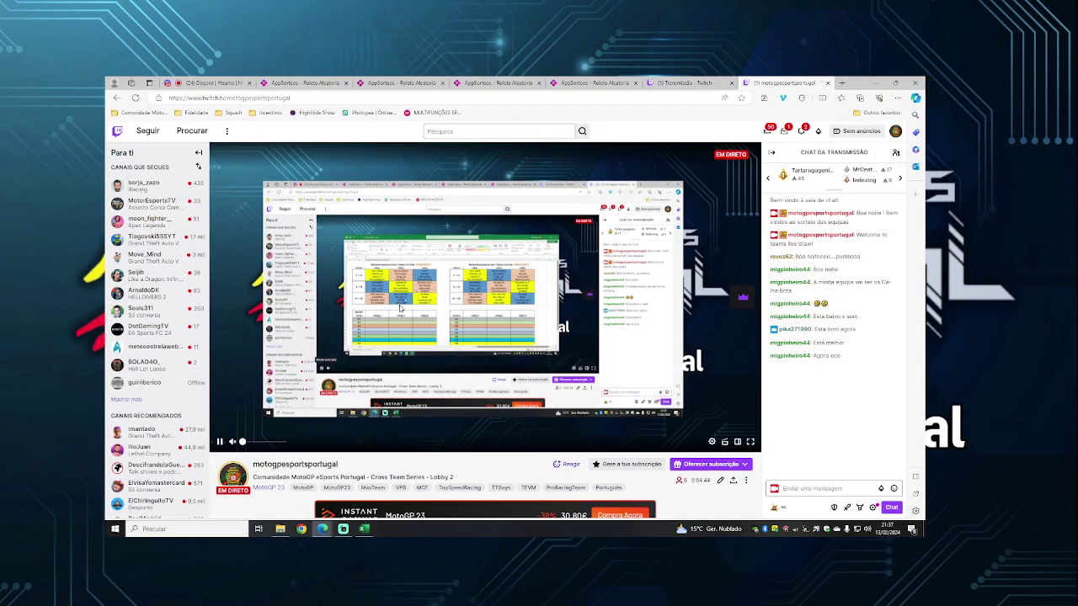
key(alt+Tab)
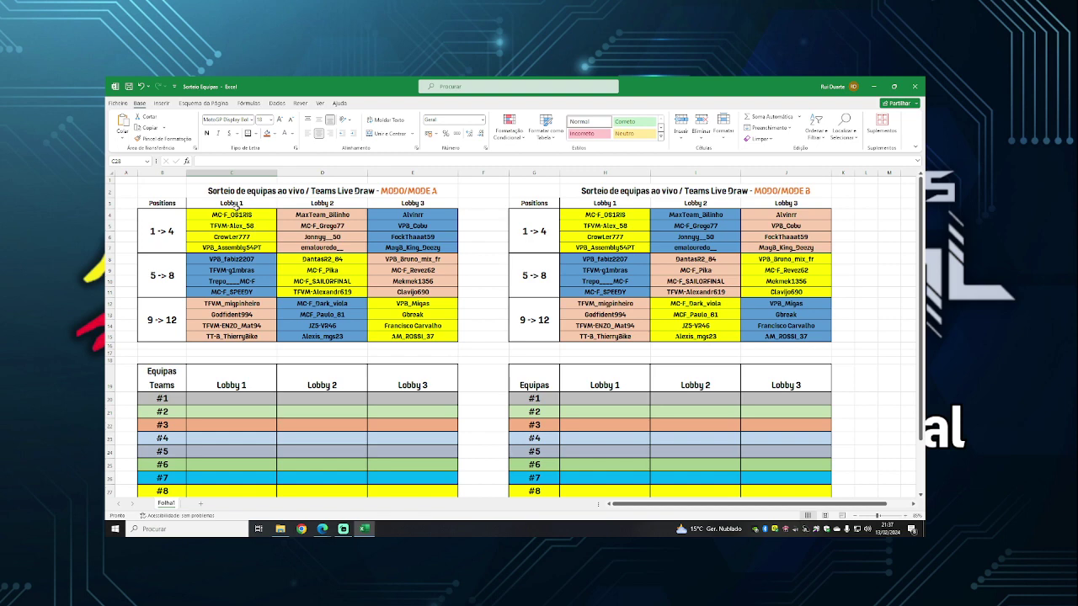
drag(234, 214, 235, 336)
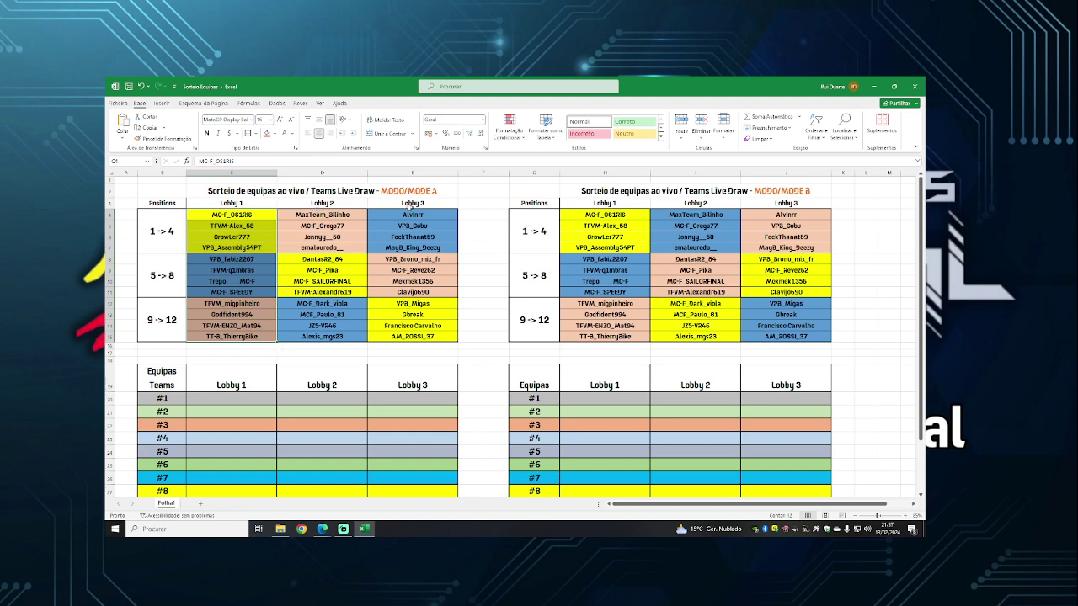
click(244, 215)
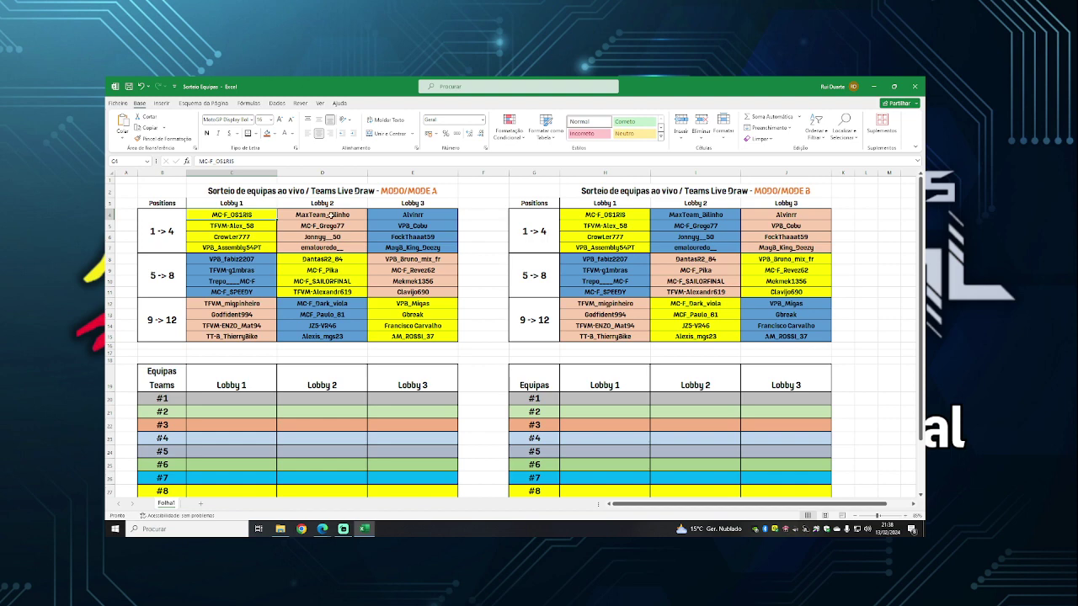
click(331, 215)
click(410, 215)
mouse_move(410, 215)
mouse_down()
mouse_move(253, 213)
mouse_move(405, 213)
mouse_up()
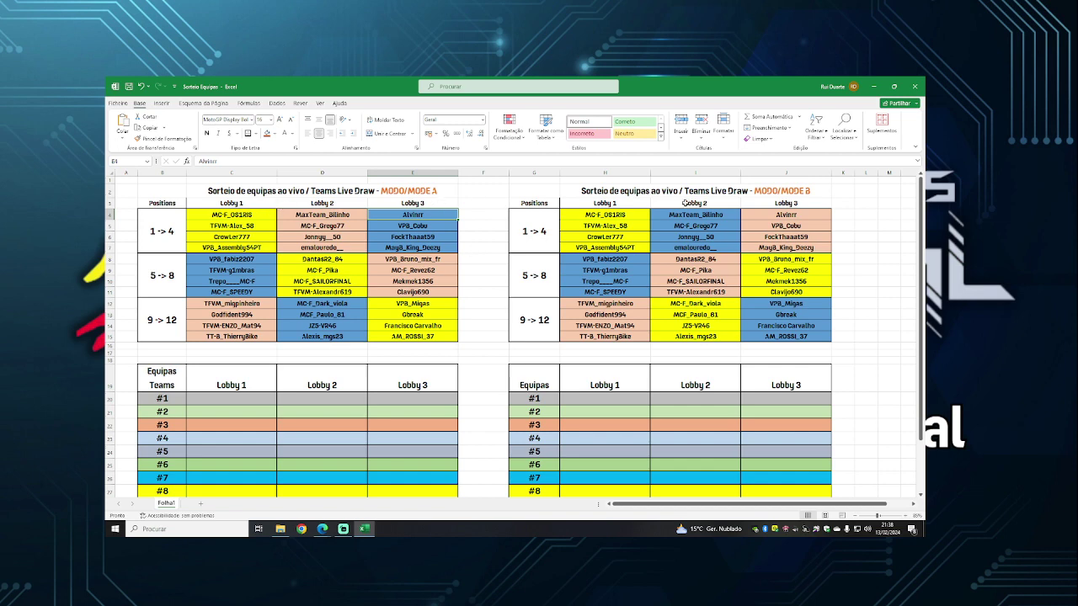
drag(234, 214, 241, 246)
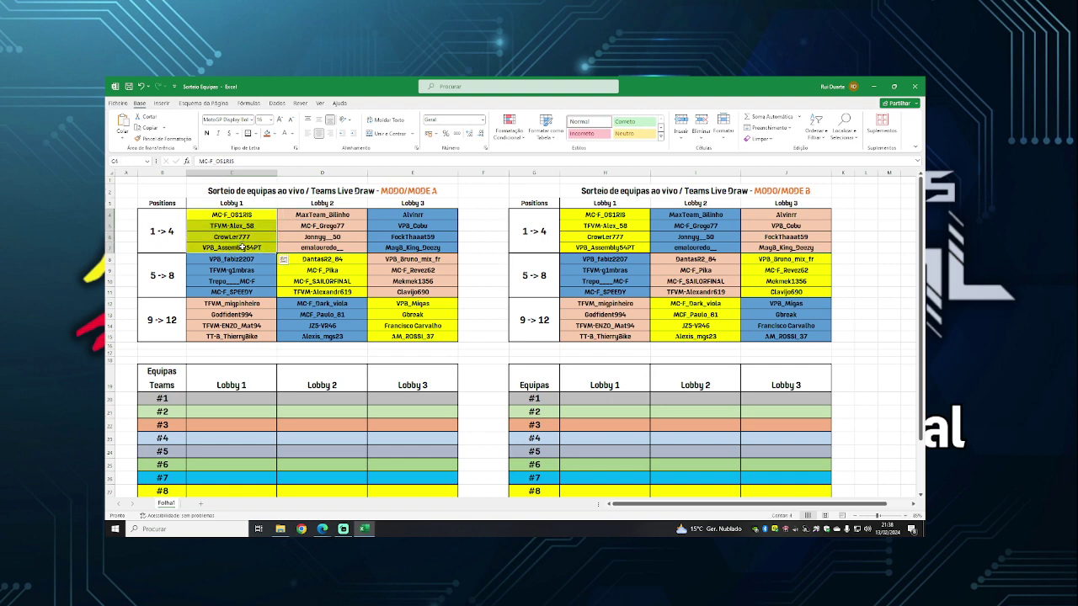
drag(333, 259, 328, 292)
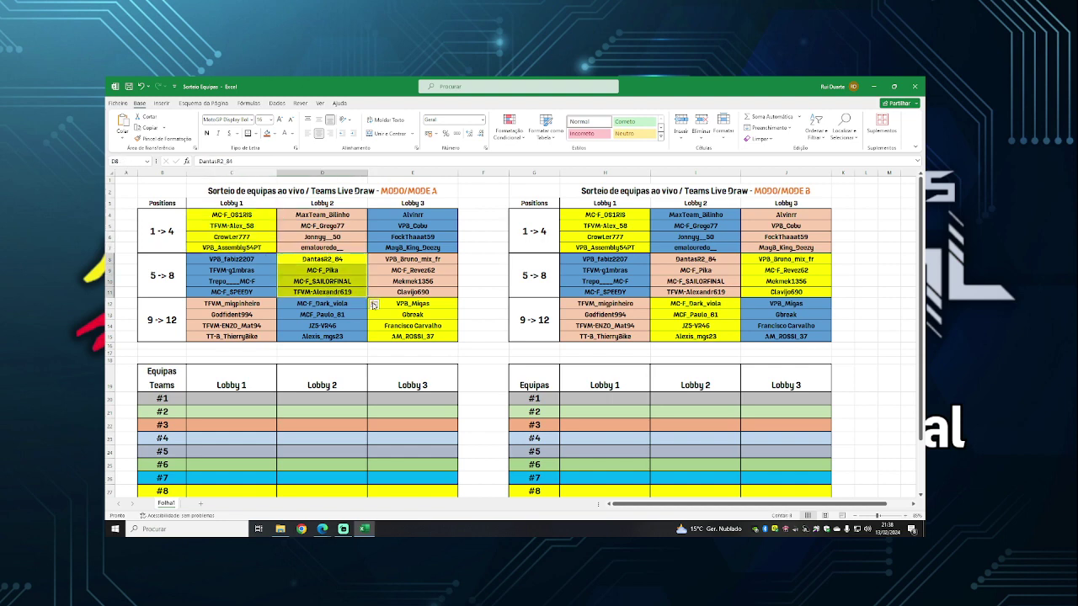
drag(413, 303, 409, 336)
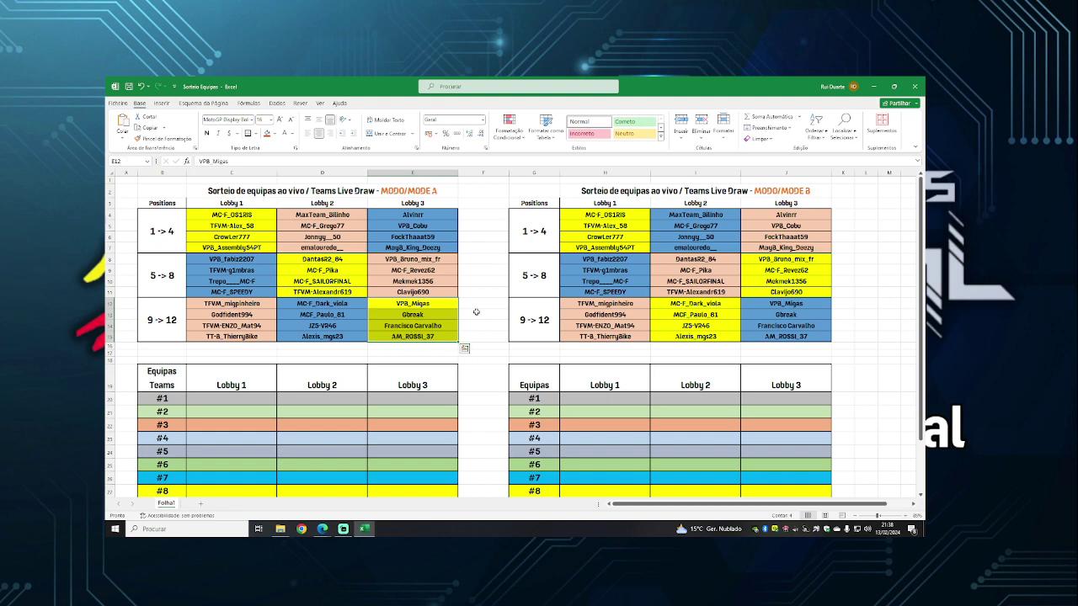
drag(605, 215, 609, 243)
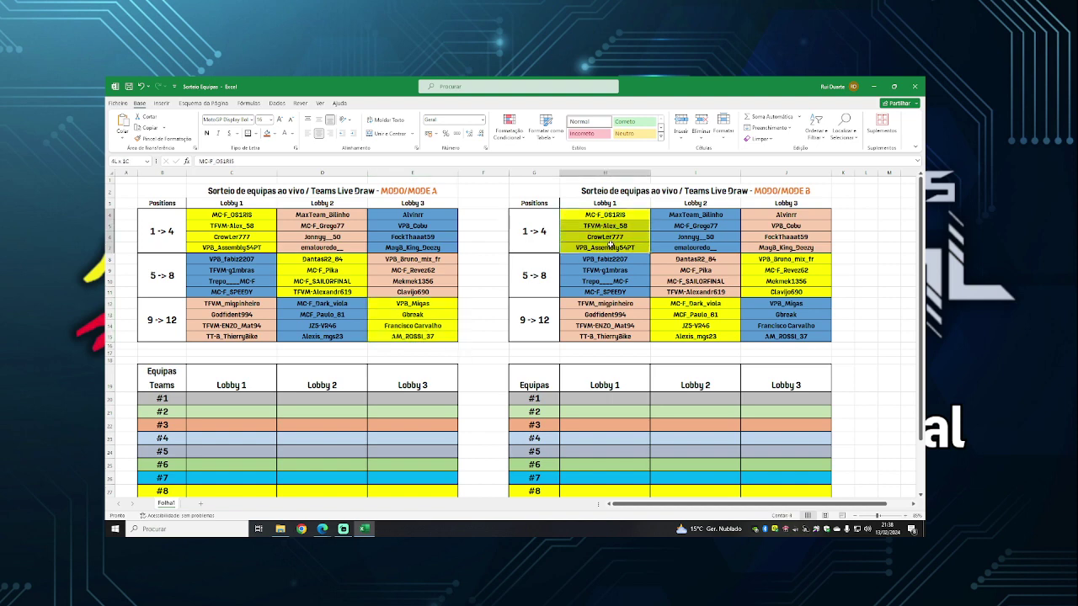
drag(701, 304, 699, 335)
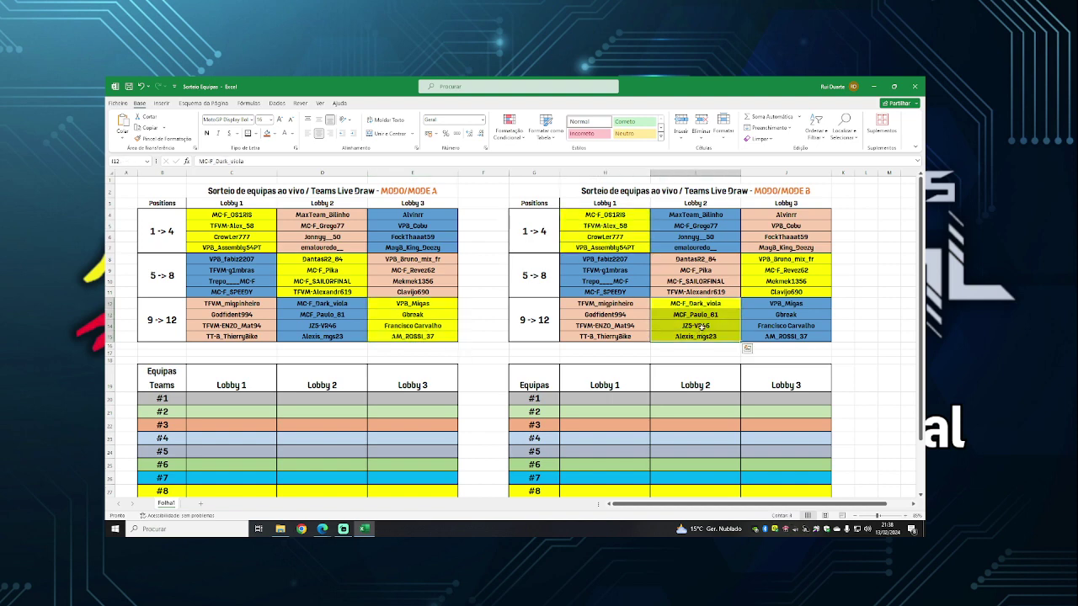
drag(779, 259, 781, 292)
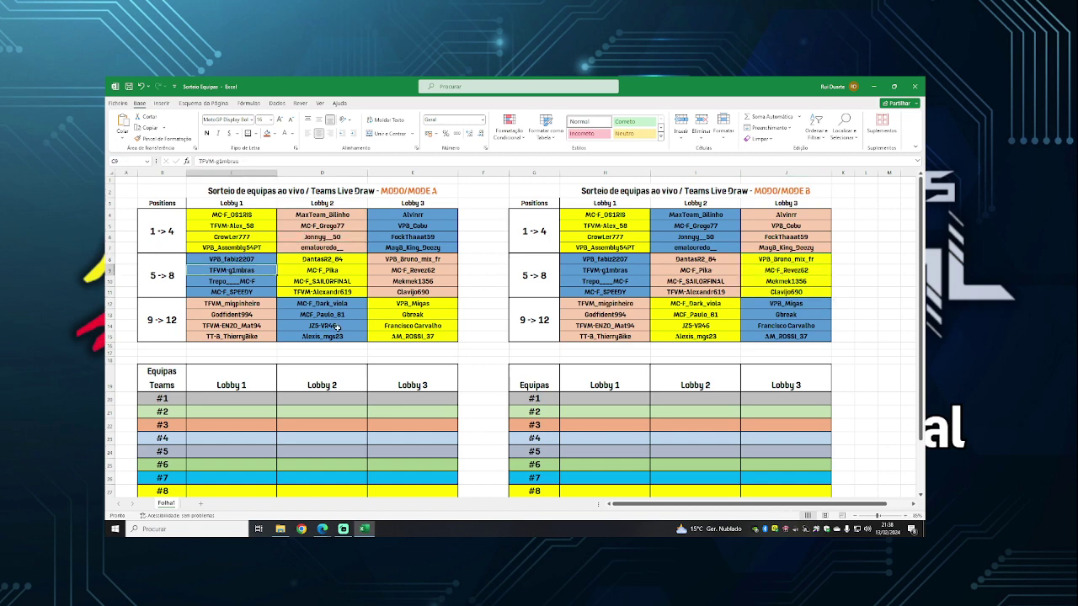
click(431, 258)
click(230, 223)
click(321, 281)
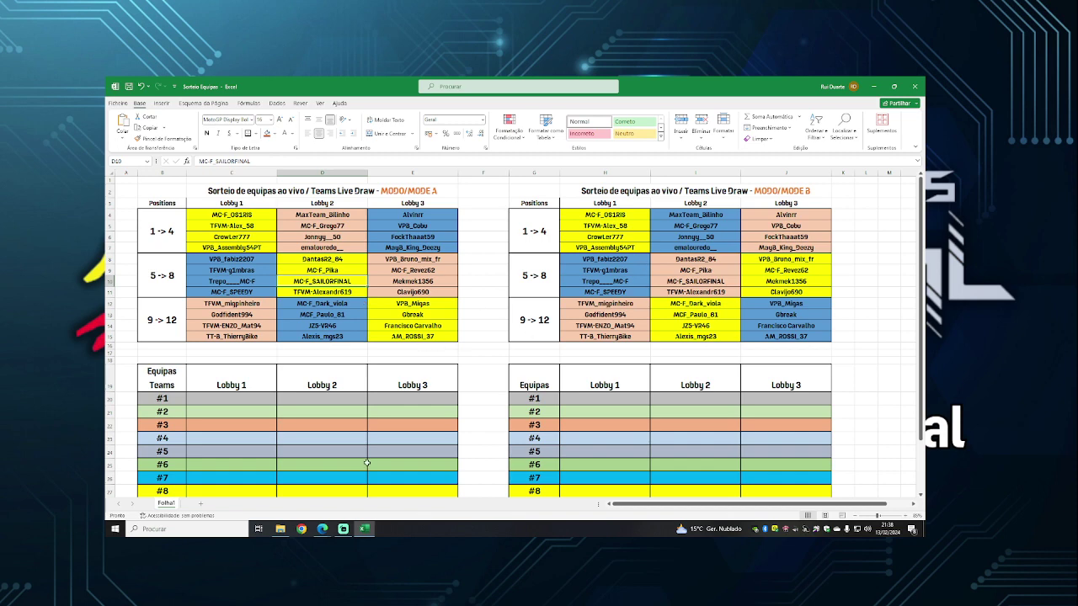
Step: Spin the mode-draw wheel in full-screen presentation view until it lands on Modo/Mode A
click(277, 495)
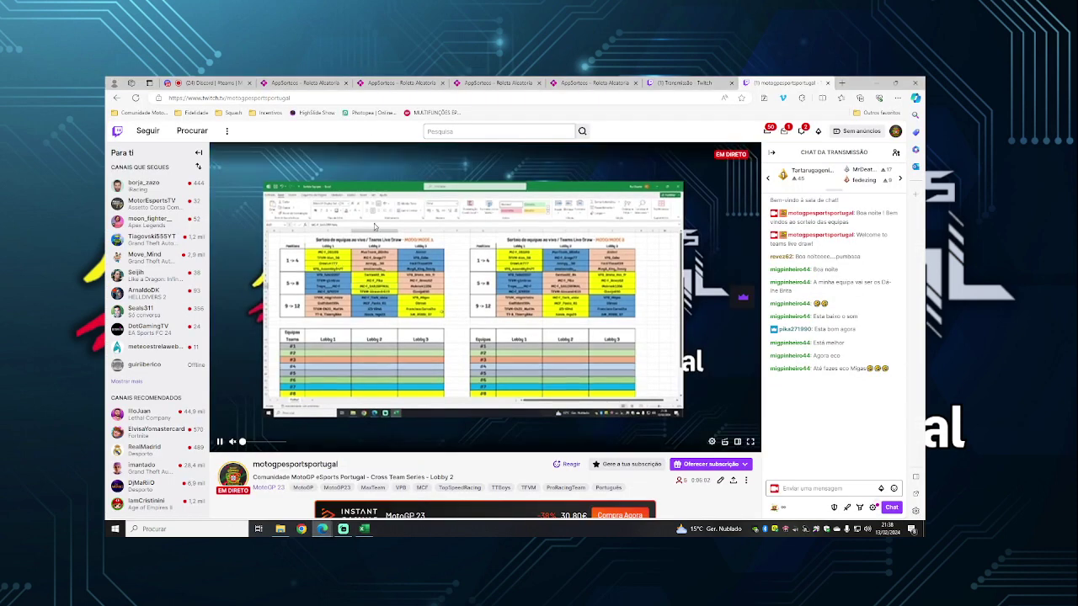
click(301, 82)
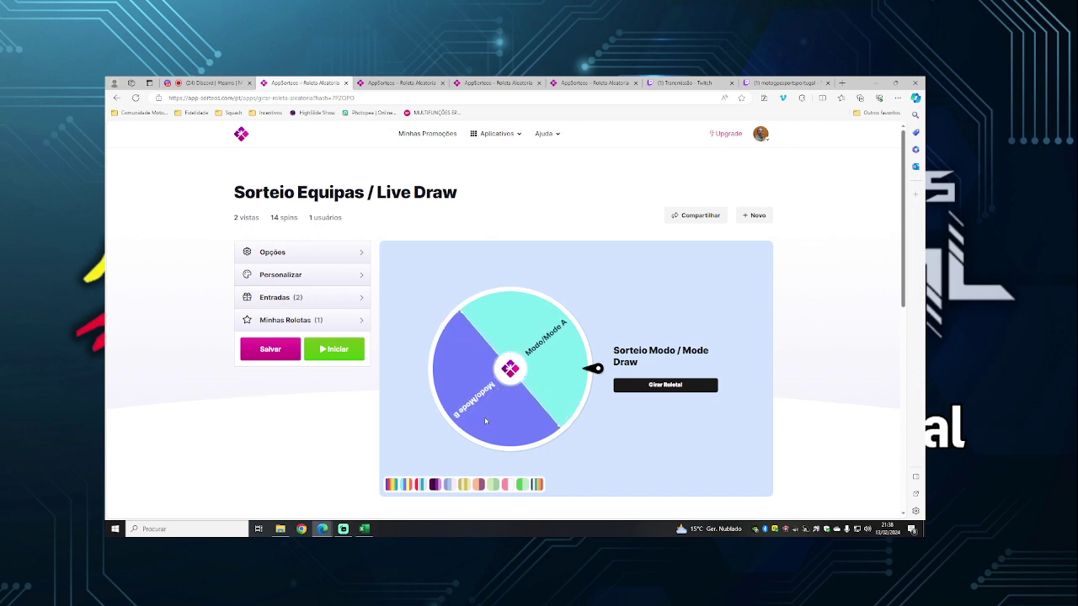
click(646, 385)
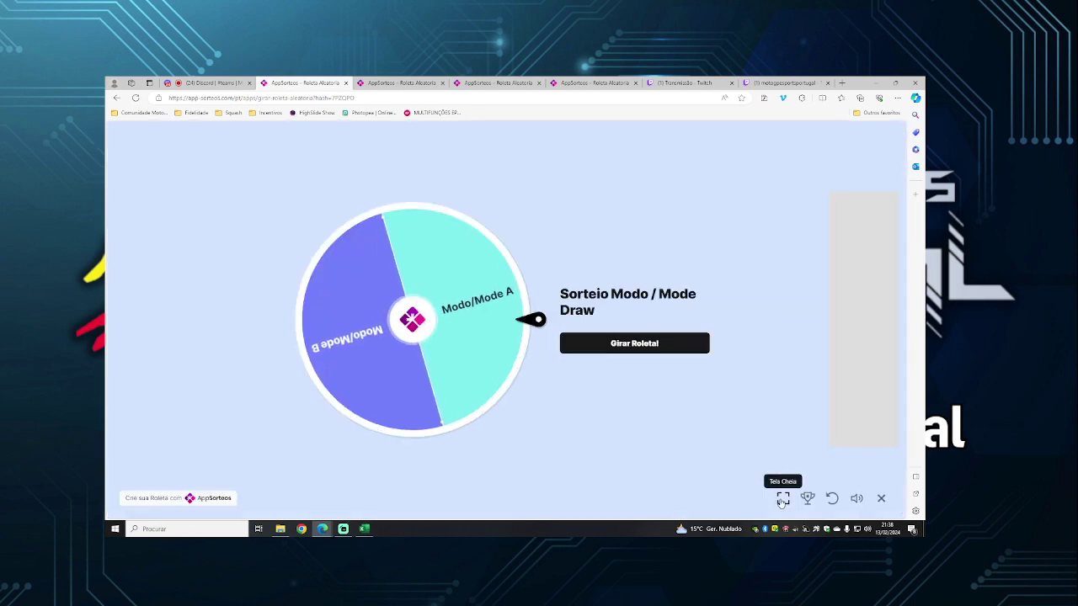
click(850, 497)
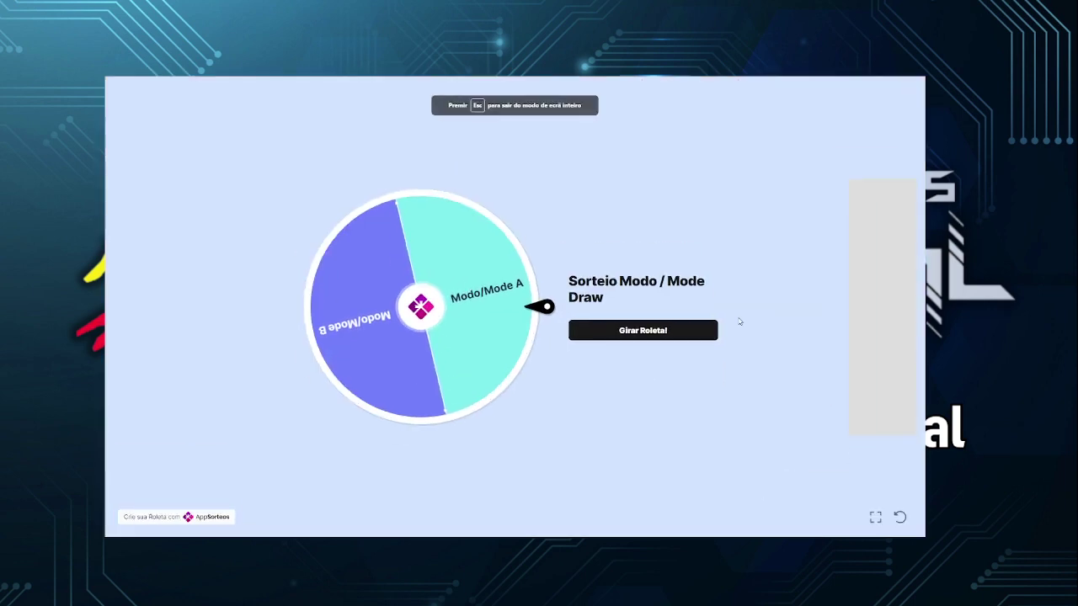
click(642, 332)
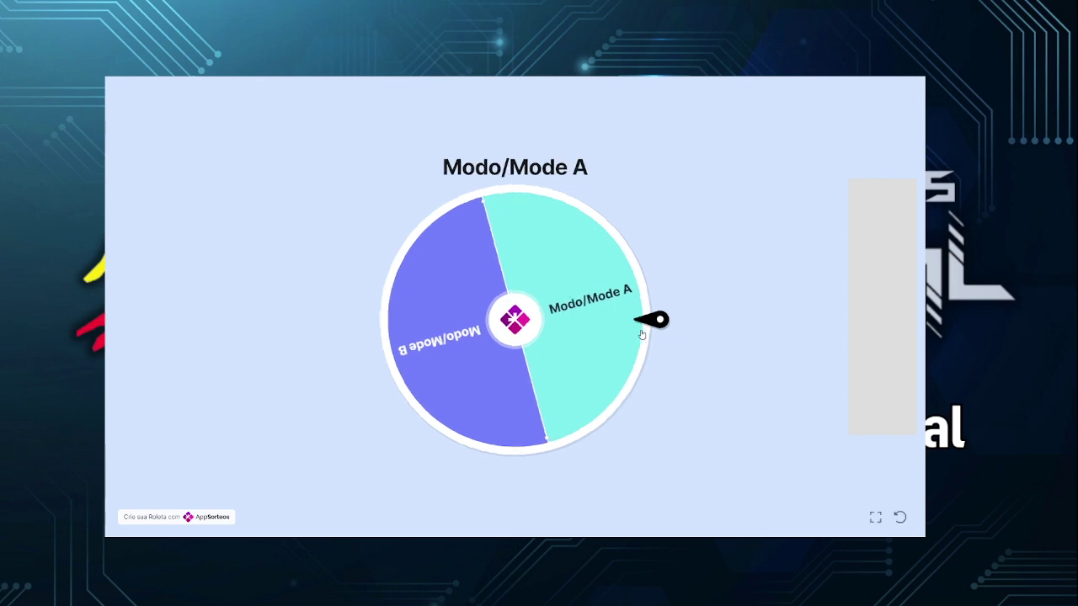
key(Escape)
Step: Delete columns G–J to remove the Mode B draw table
click(362, 528)
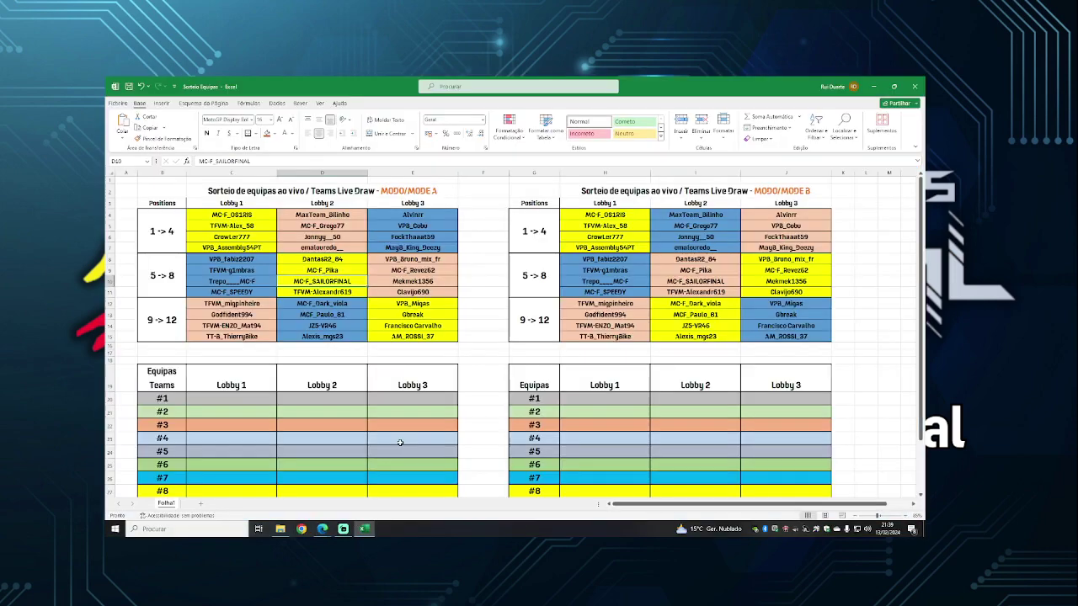
drag(534, 172, 785, 172)
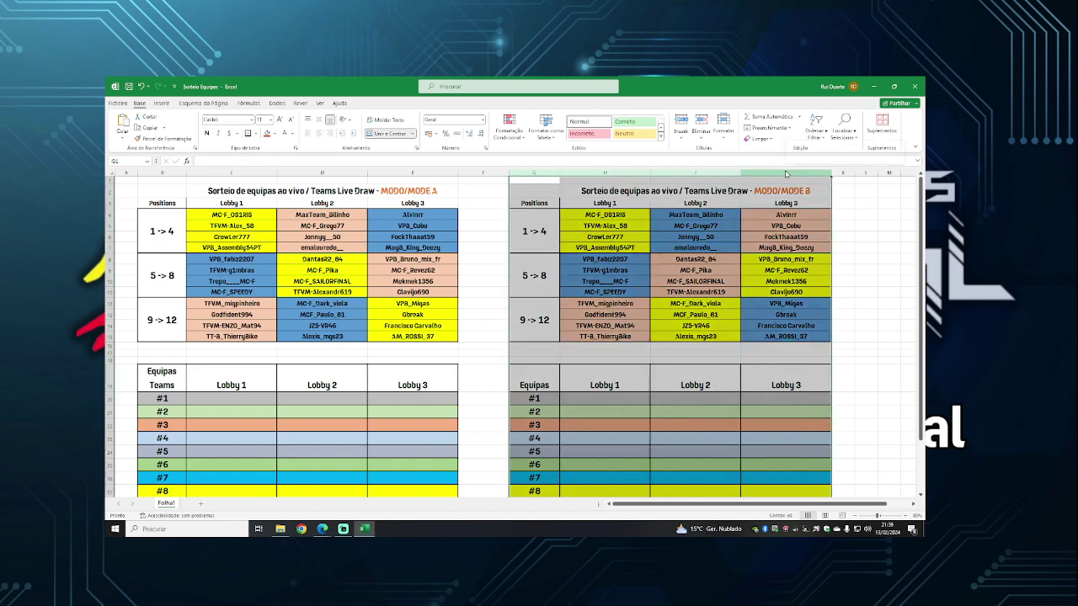
right_click(787, 172)
click(812, 268)
click(413, 269)
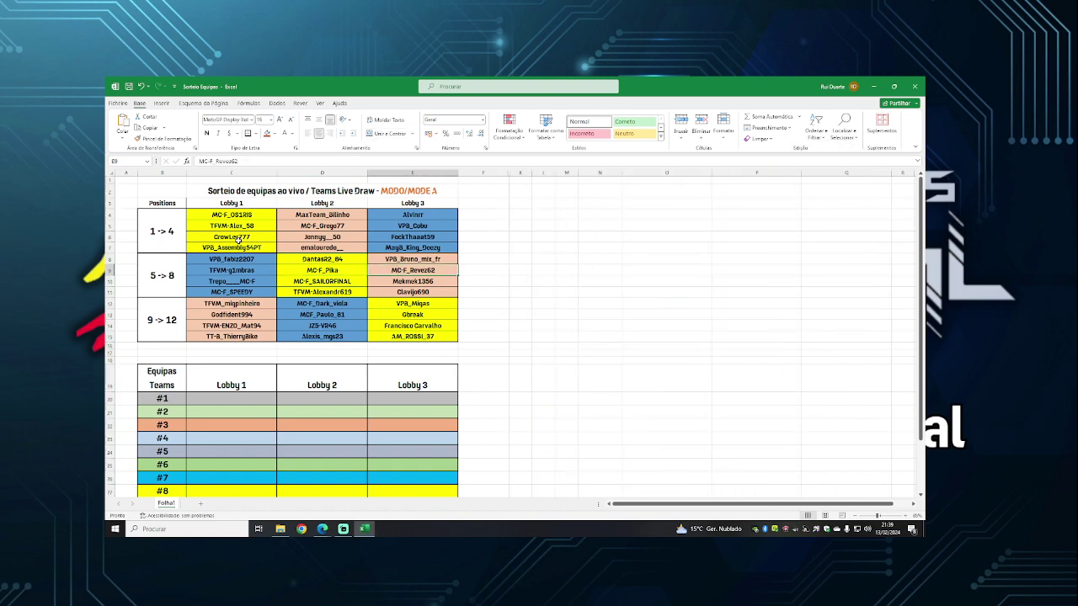
scroll(396, 333, down, 1)
scroll(421, 335, up, 1)
Step: Hide the quick access toolbar and switch Excel to full-screen mode via Ribbon Display Options
click(915, 147)
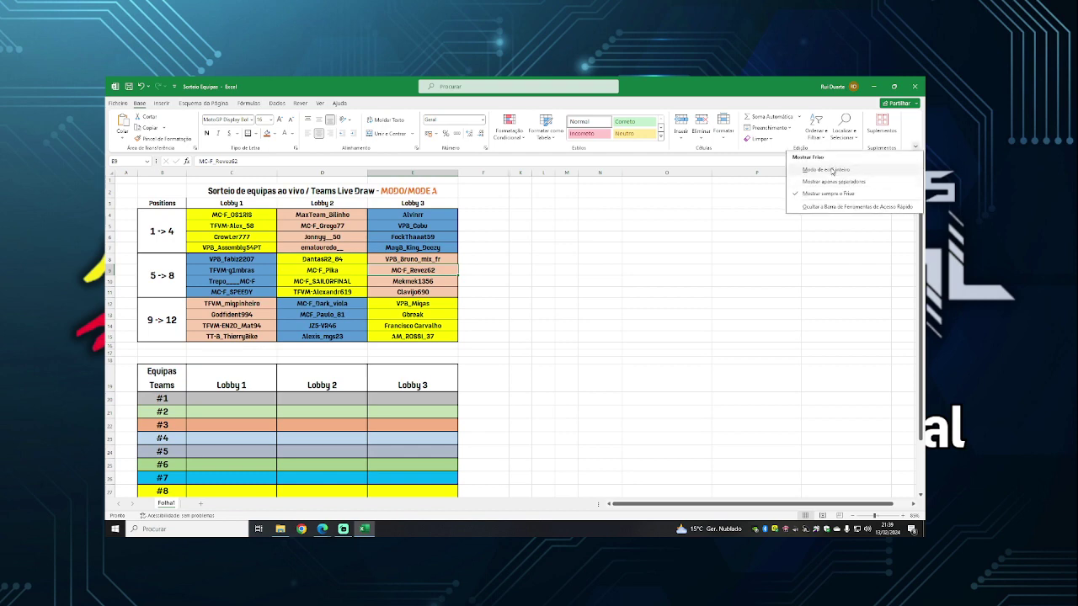
click(835, 206)
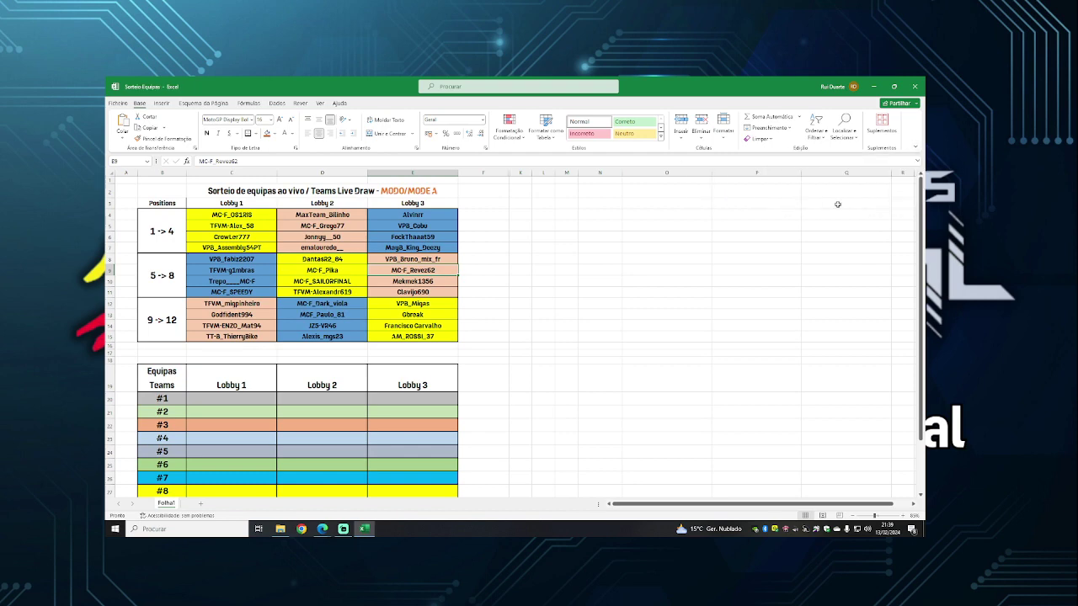
click(916, 148)
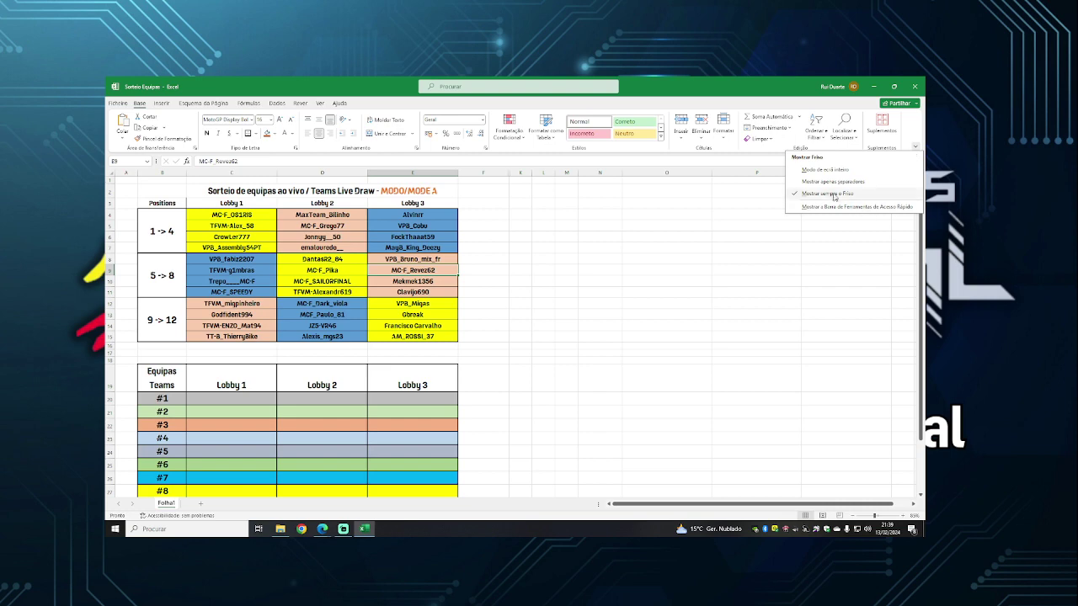
click(829, 169)
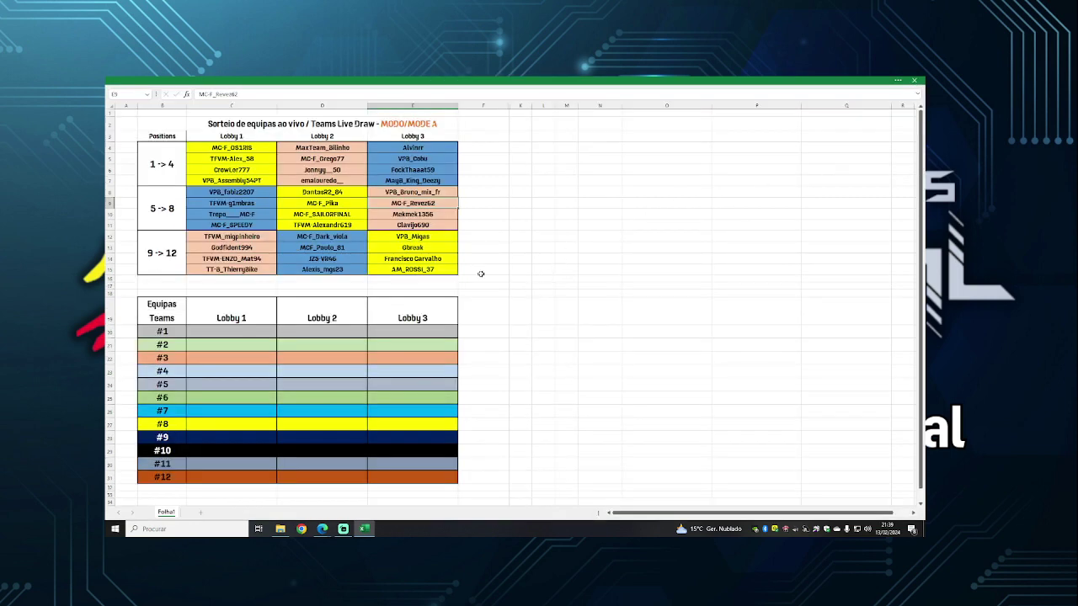
click(345, 203)
click(236, 192)
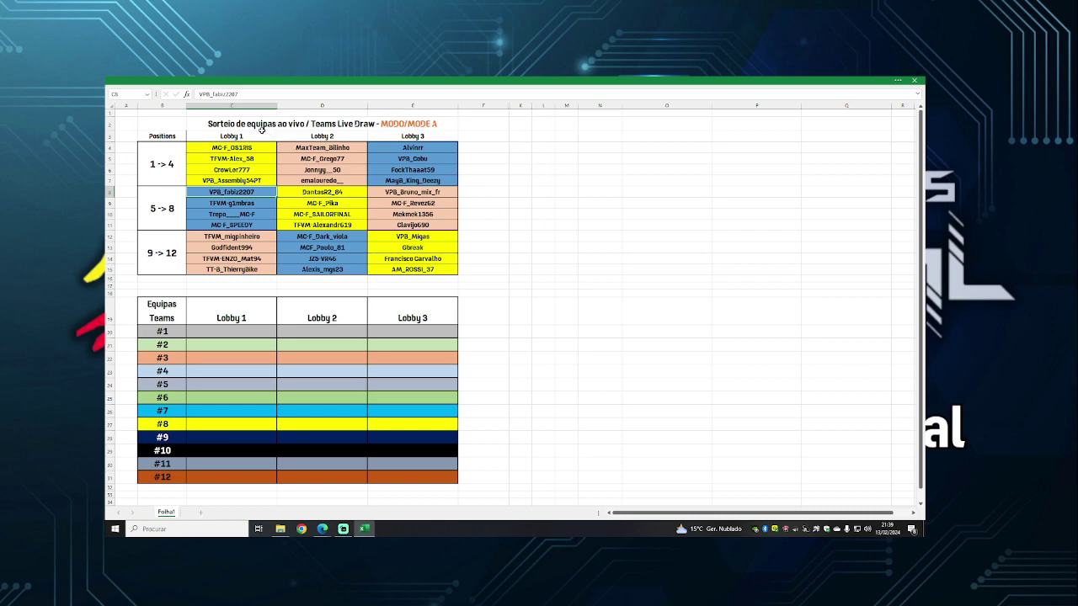
Step: Trim ' - MODO/MODE A' from the C2 title so it ends at 'Teams Live Draw'
click(244, 123)
key(BackSpace)
key(BackSpace)
key(BackSpace)
key(BackSpace)
key(BackSpace)
key(BackSpace)
key(BackSpace)
key(BackSpace)
key(BackSpace)
key(Return)
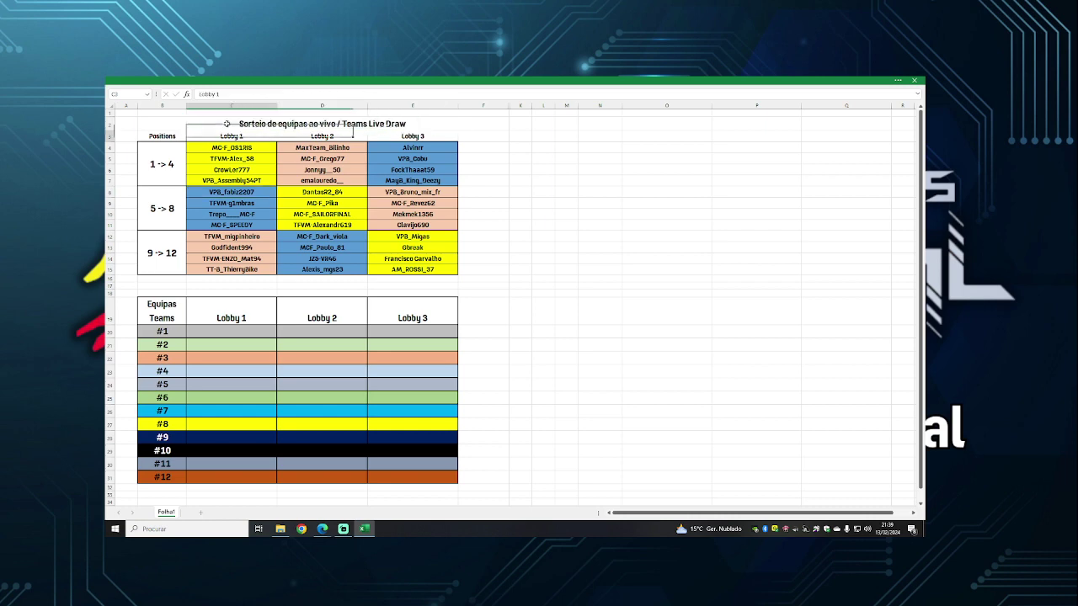
Step: Copy the four Lobby 1 names in C4:C7
click(229, 146)
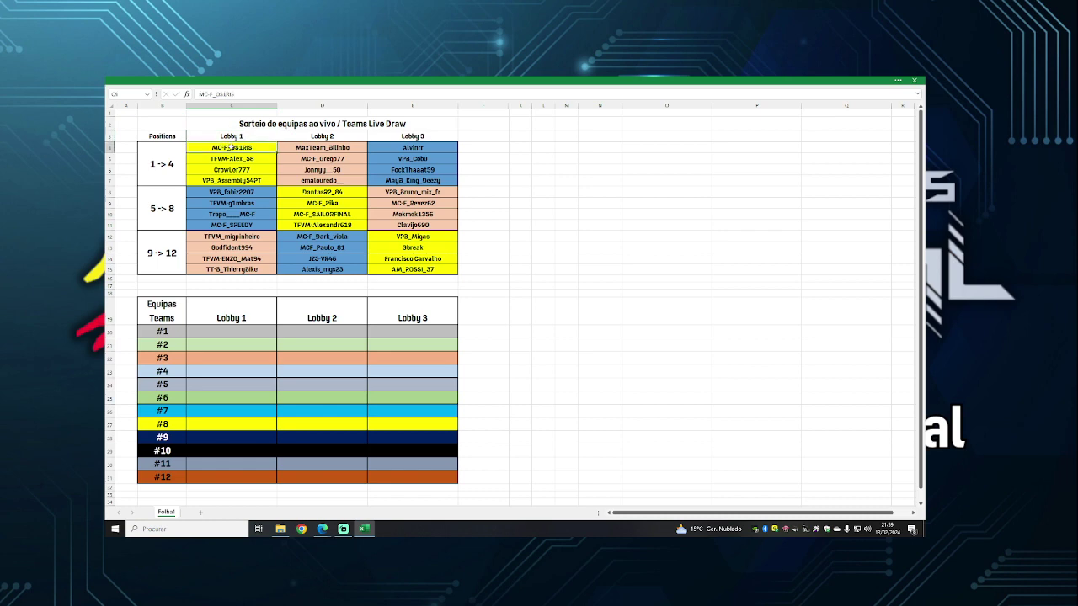
shift+click(244, 179)
key(ctrl+c)
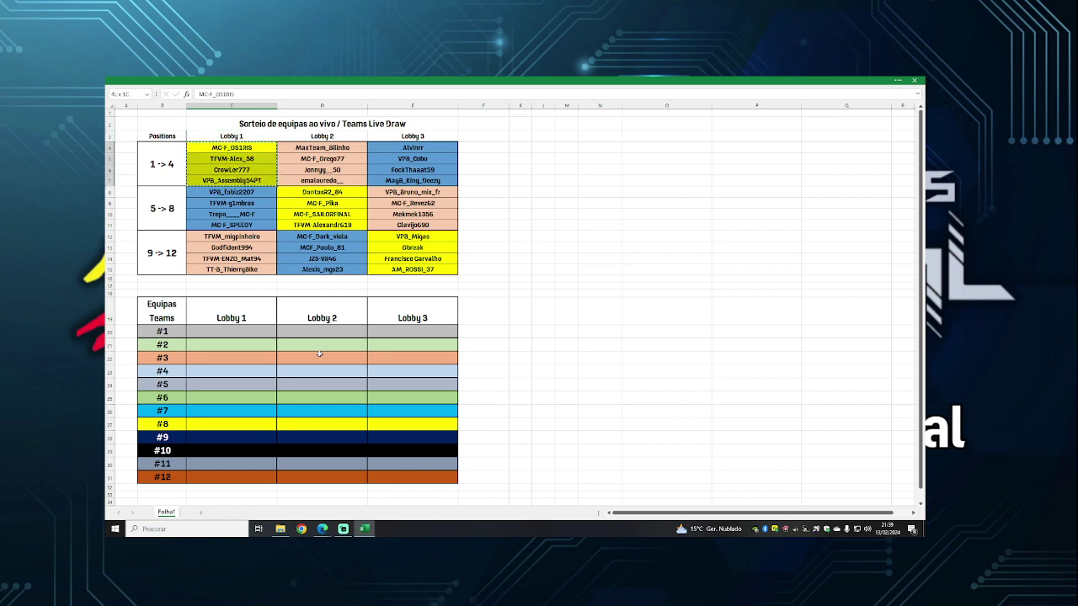
Step: Replace the Lobby 1 wheel's entries with the four copied Lobby 1 names
mouse_move(322, 529)
click(275, 490)
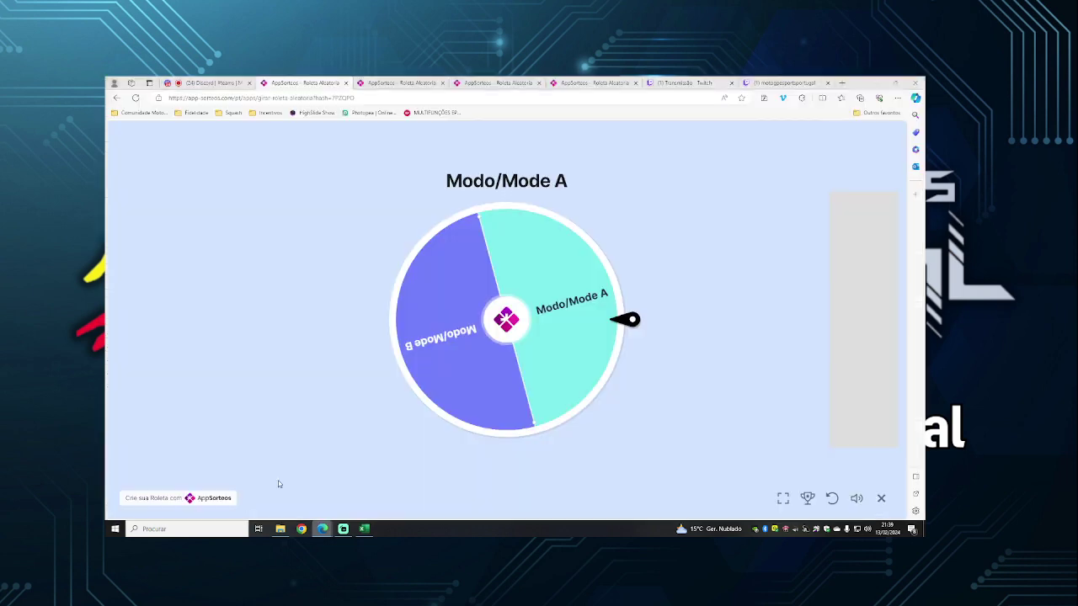
click(396, 82)
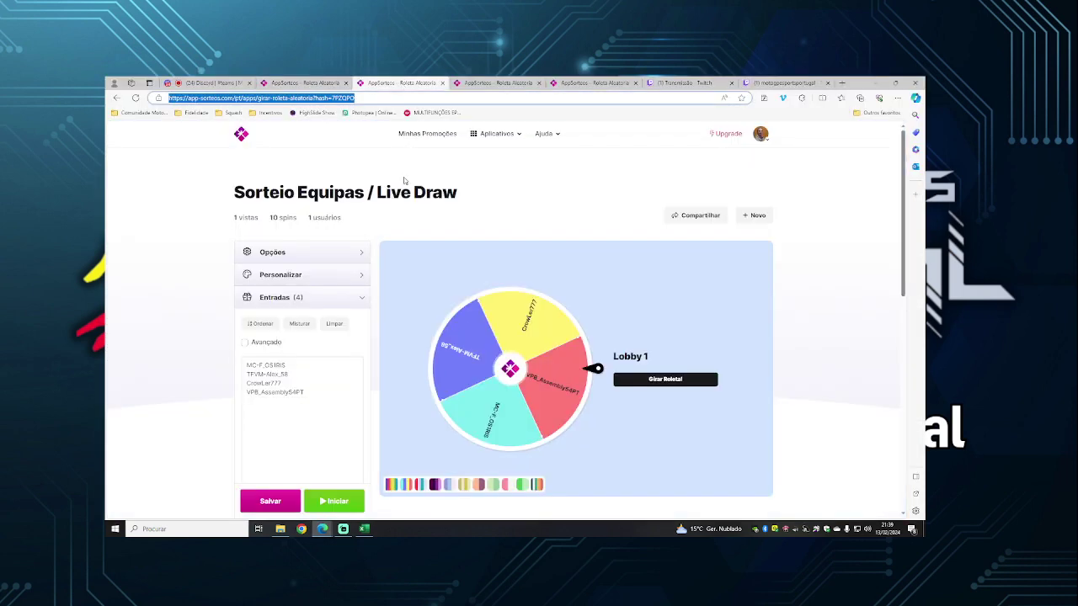
click(312, 392)
key(ctrl+a)
key(ctrl+v)
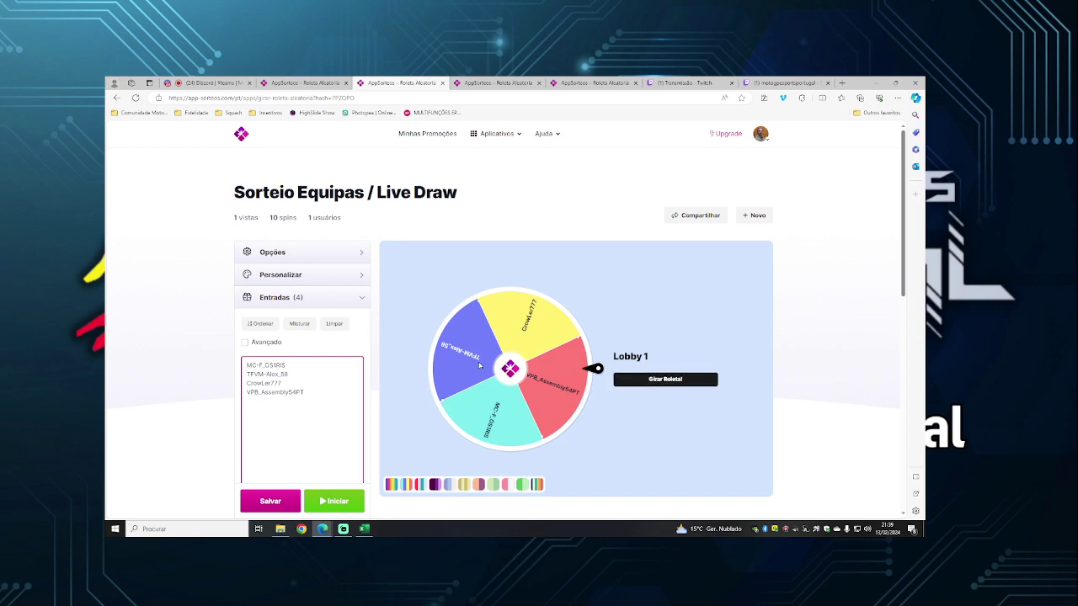
Step: Copy the Lobby 2 names from D8:D11 and bring up the Lobby 2 wheel's entry list
click(492, 83)
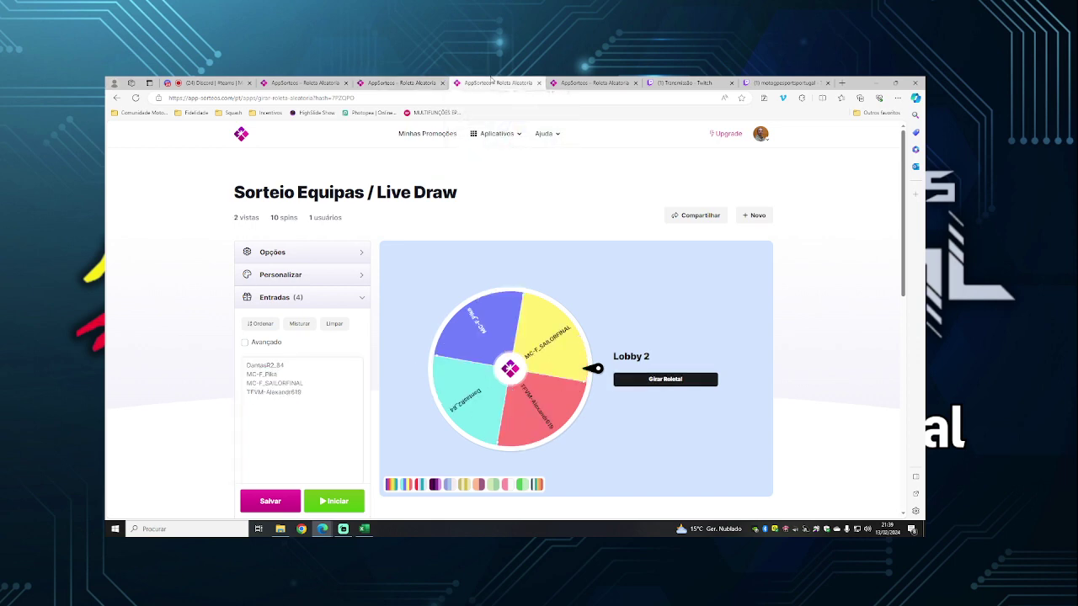
click(363, 529)
drag(323, 193, 322, 225)
key(ctrl+c)
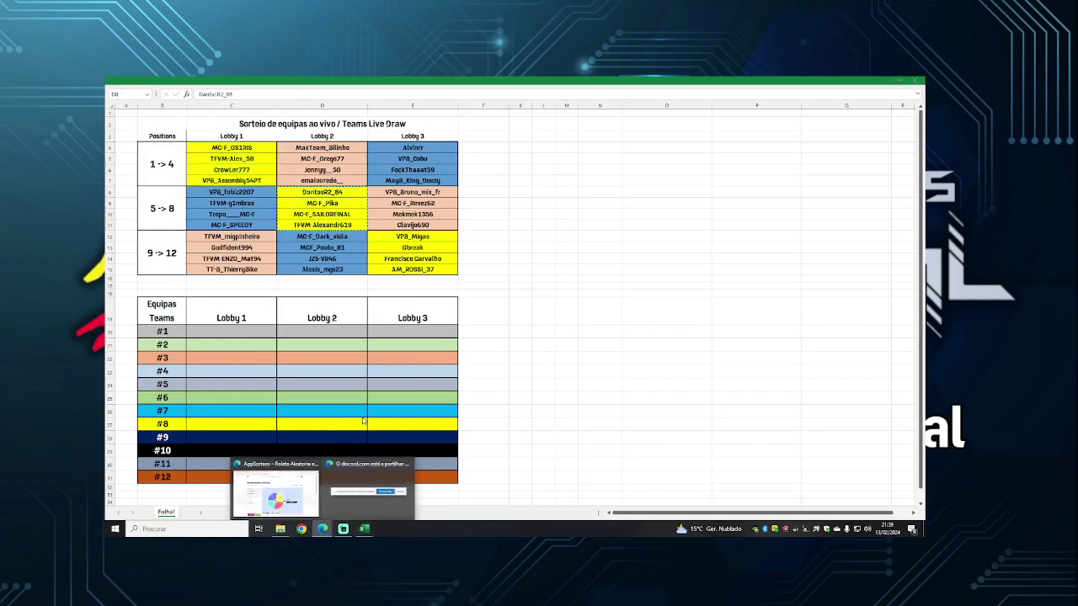
click(392, 488)
click(294, 393)
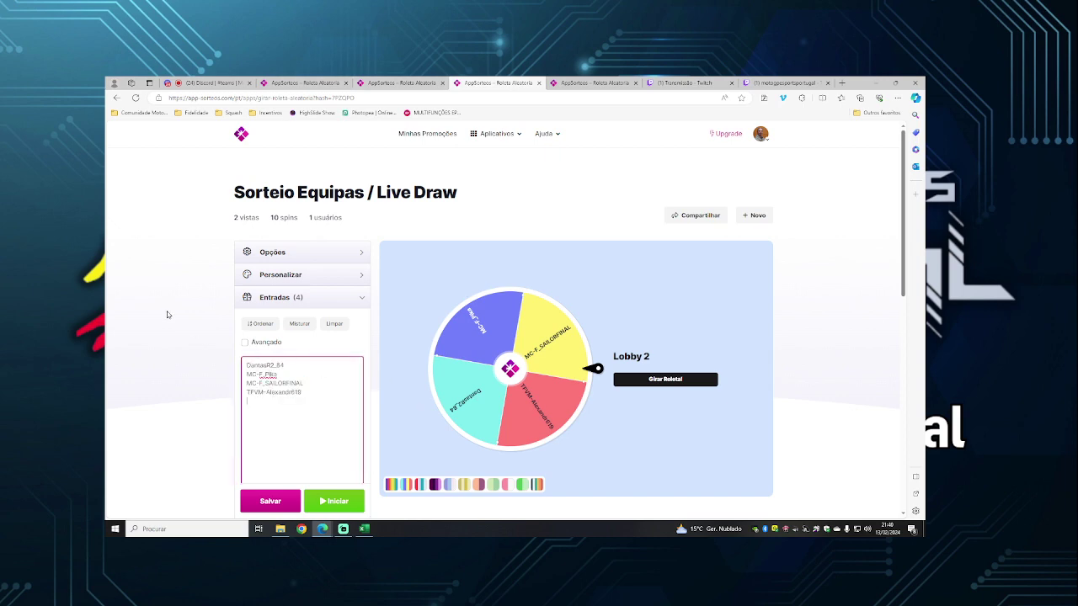
click(606, 81)
key(ctrl+shift+Tab)
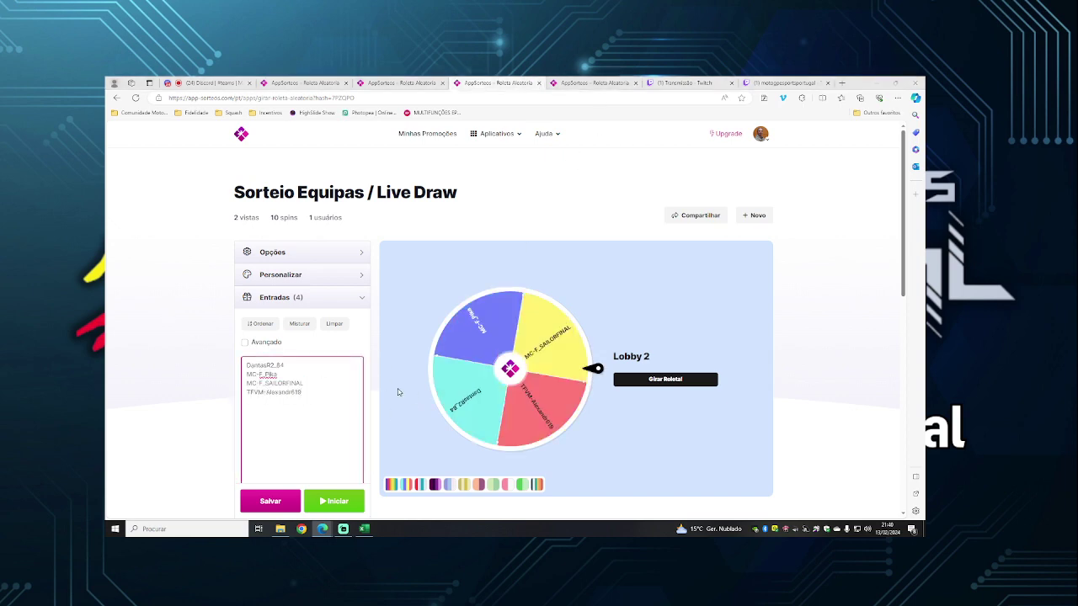
Step: Copy the Lobby 3 names from E12:E15 and check the Lobby 3 draw entries
key(alt+Tab)
click(399, 391)
drag(412, 236, 420, 268)
key(ctrl+c)
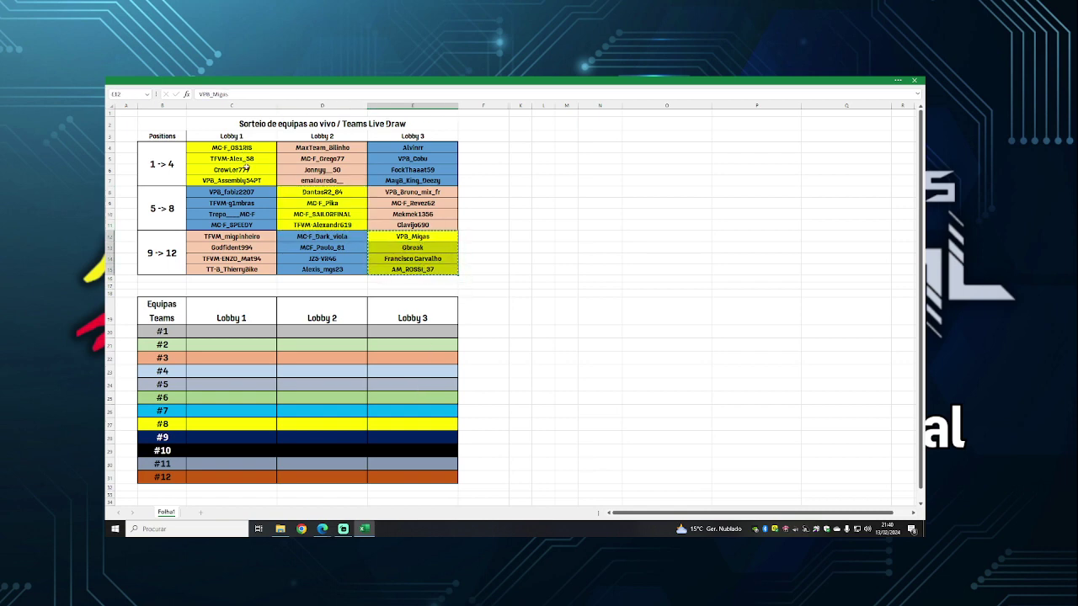
click(341, 224)
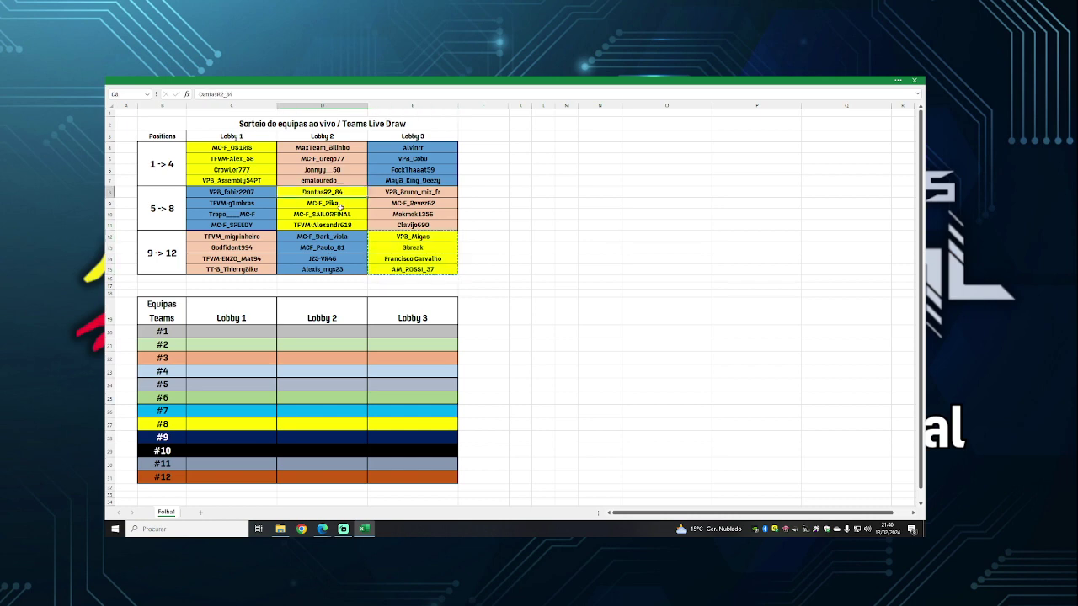
click(423, 260)
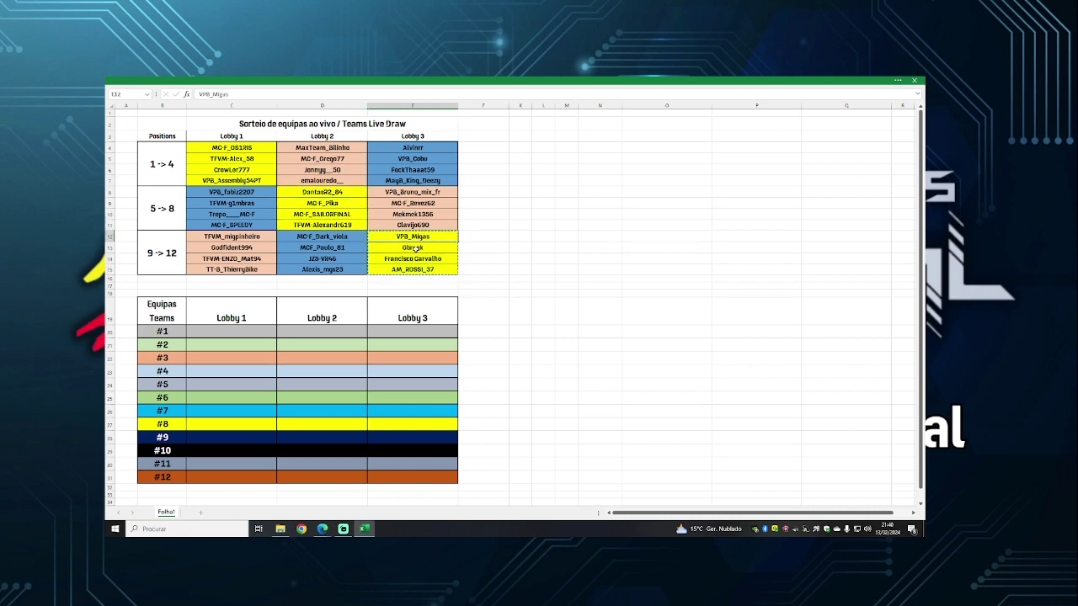
click(420, 269)
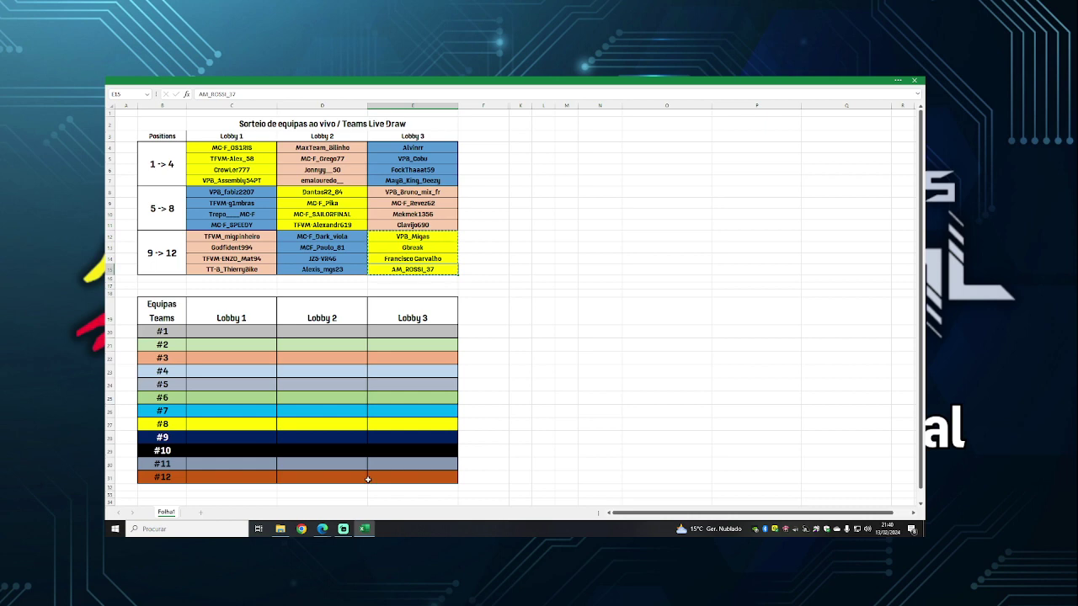
Step: Review the Lobby 3 wheel's four entries, then bring up the Lobby 1 wheel
click(363, 528)
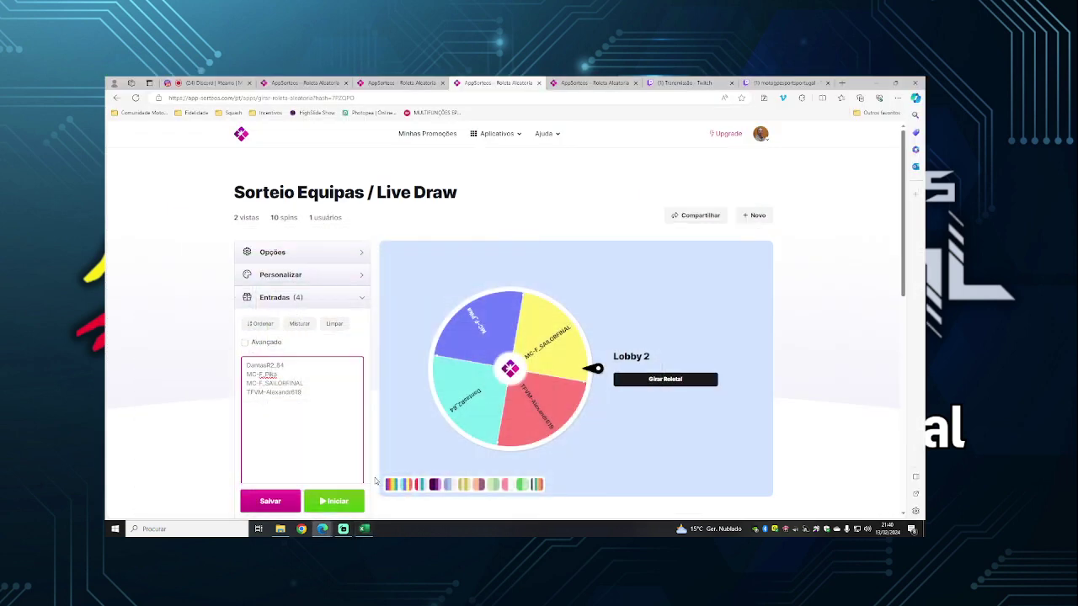
click(594, 82)
click(316, 394)
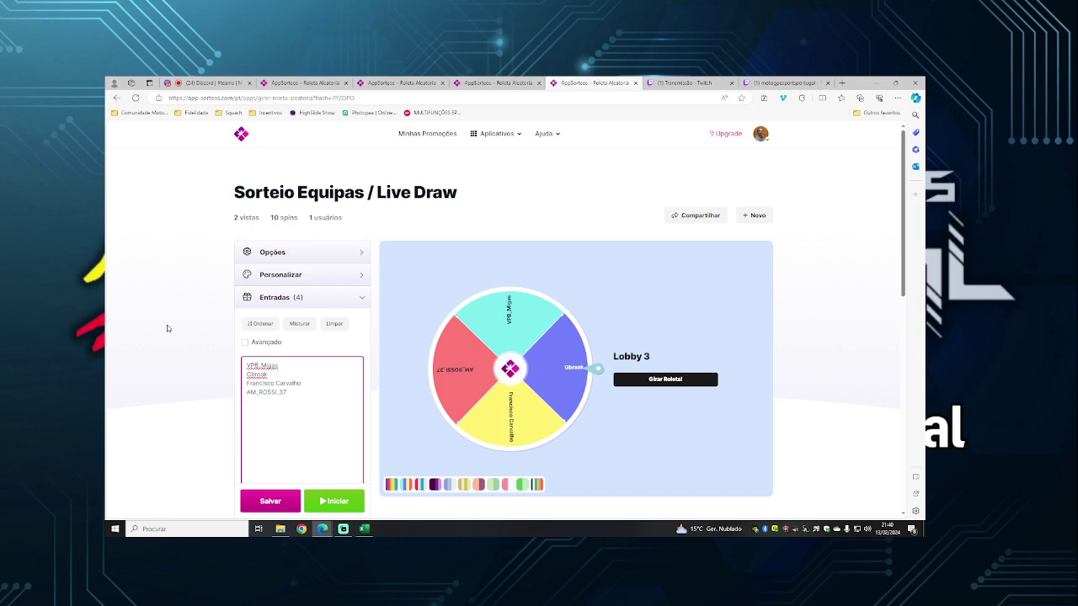
click(392, 82)
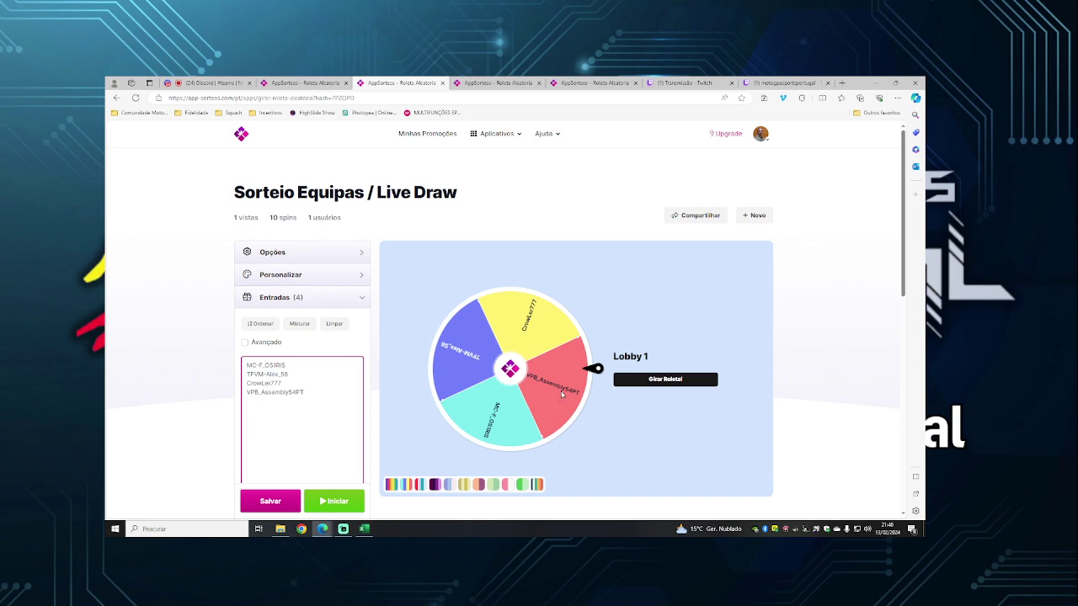
Step: Expand and spin the Lobby 1 wheel until it draws TFVM-Alex_58, then go back to Excel
click(650, 380)
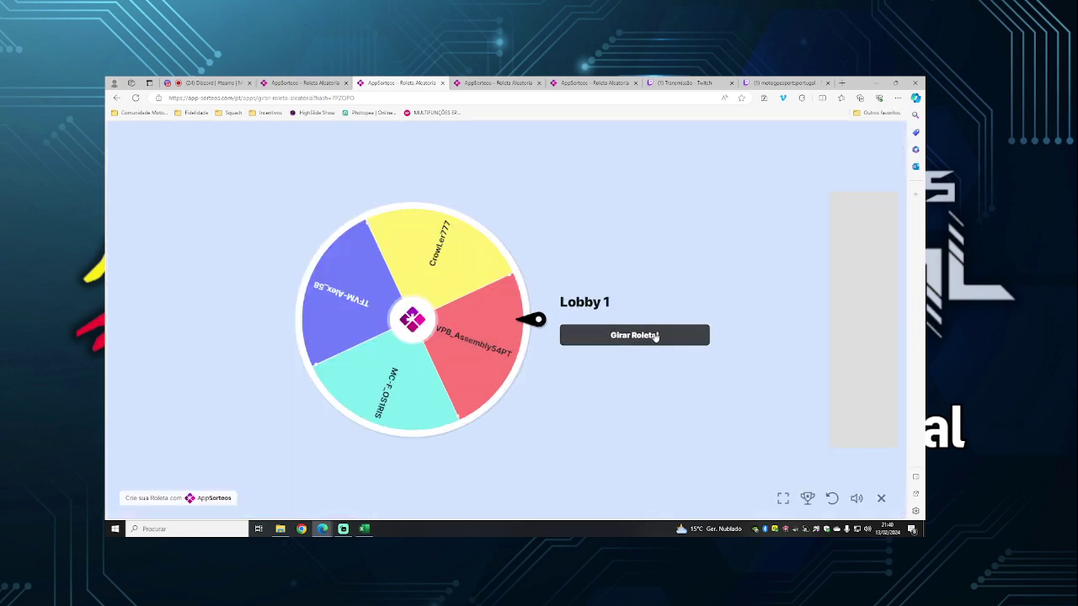
click(656, 336)
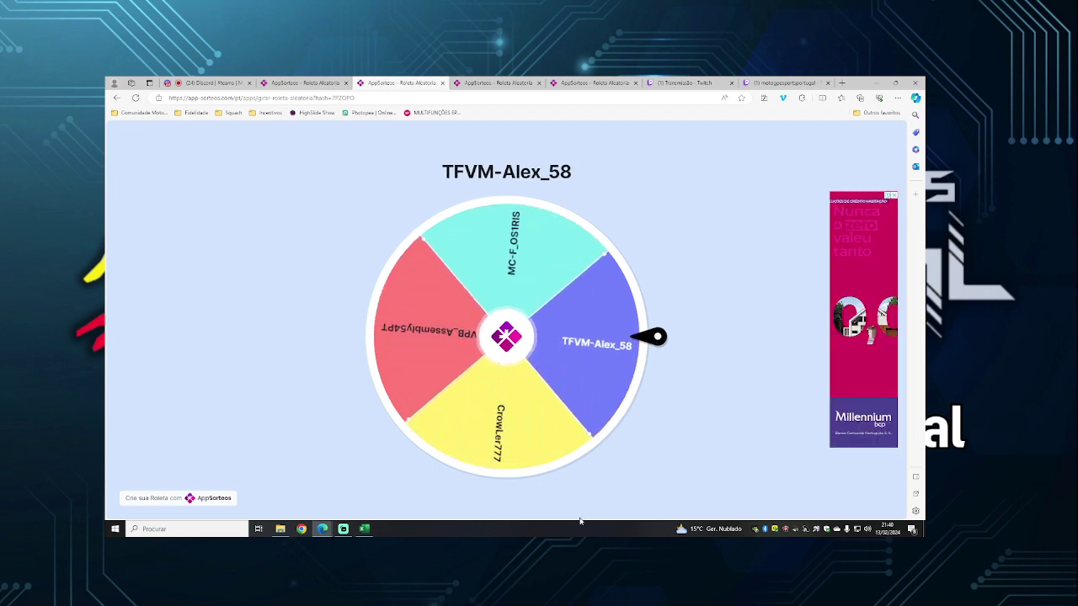
key(alt+Tab)
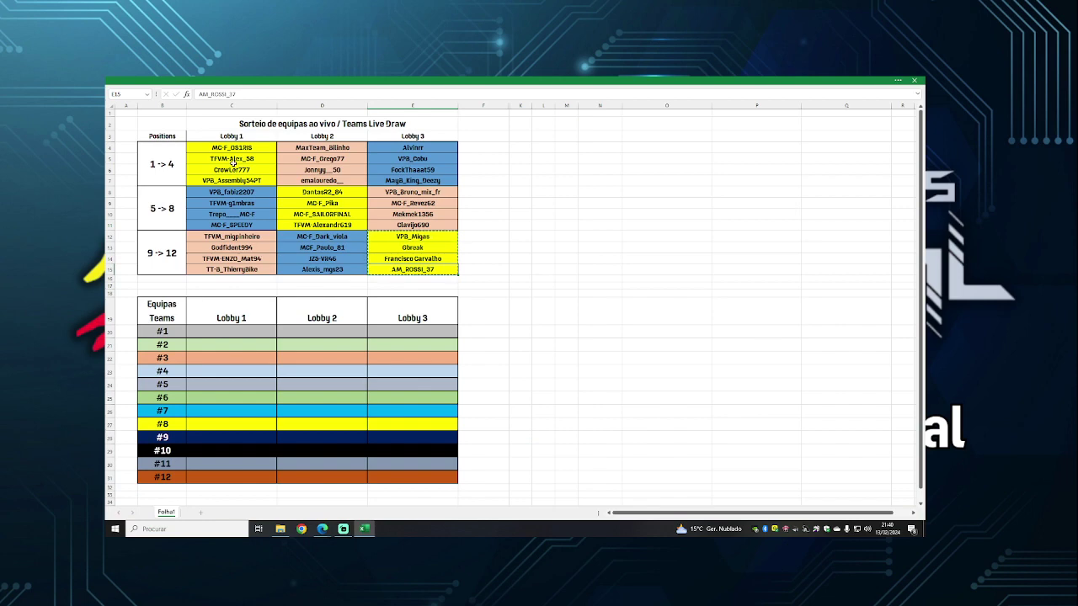
click(232, 158)
key(Delete)
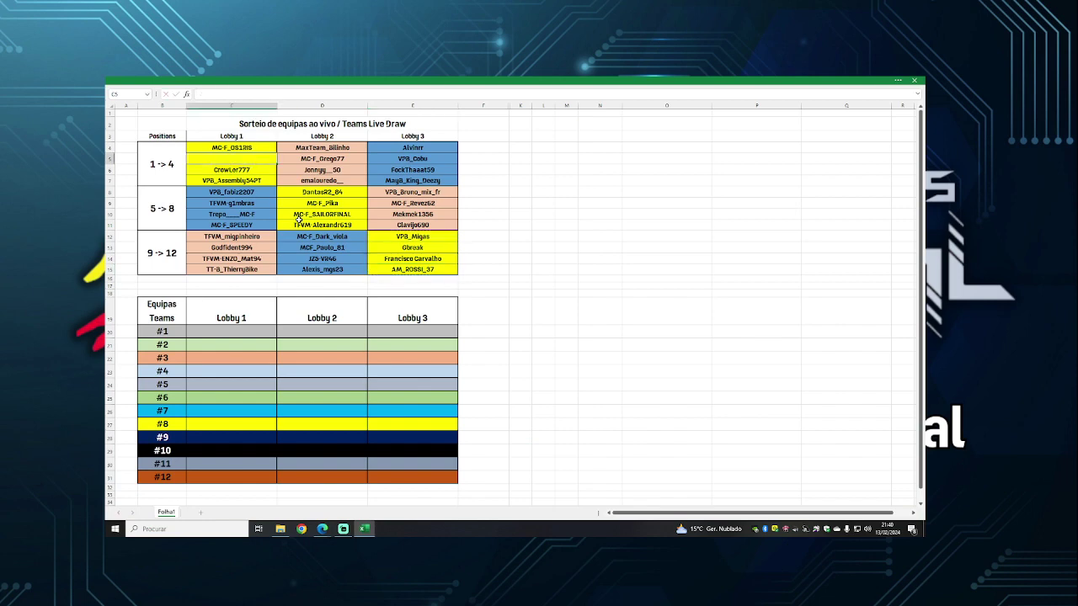
click(241, 330)
key(ctrl+v)
key(Tab)
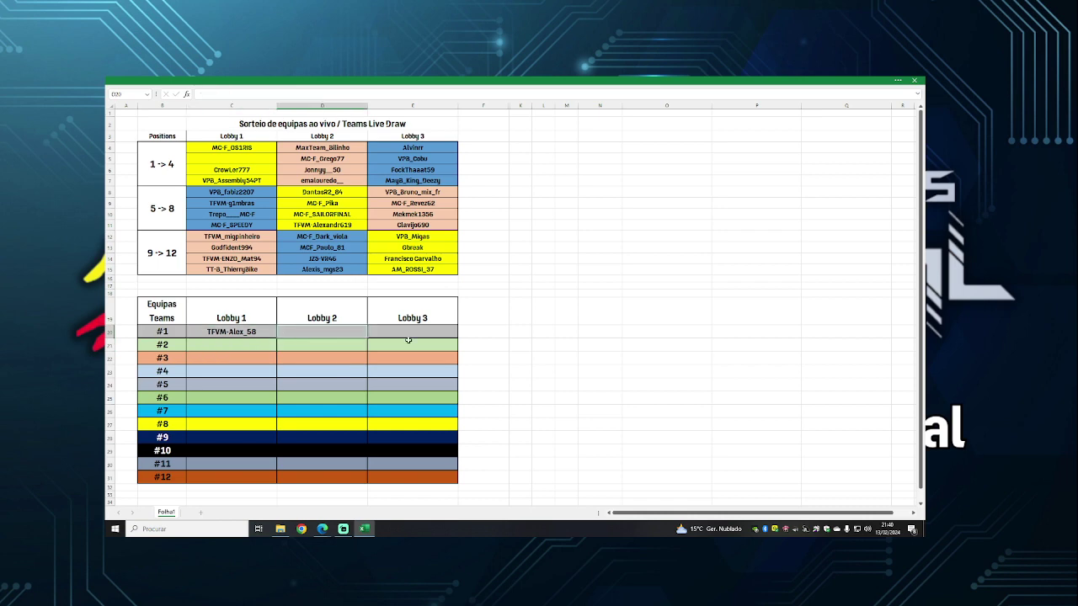
key(alt+Tab)
click(511, 80)
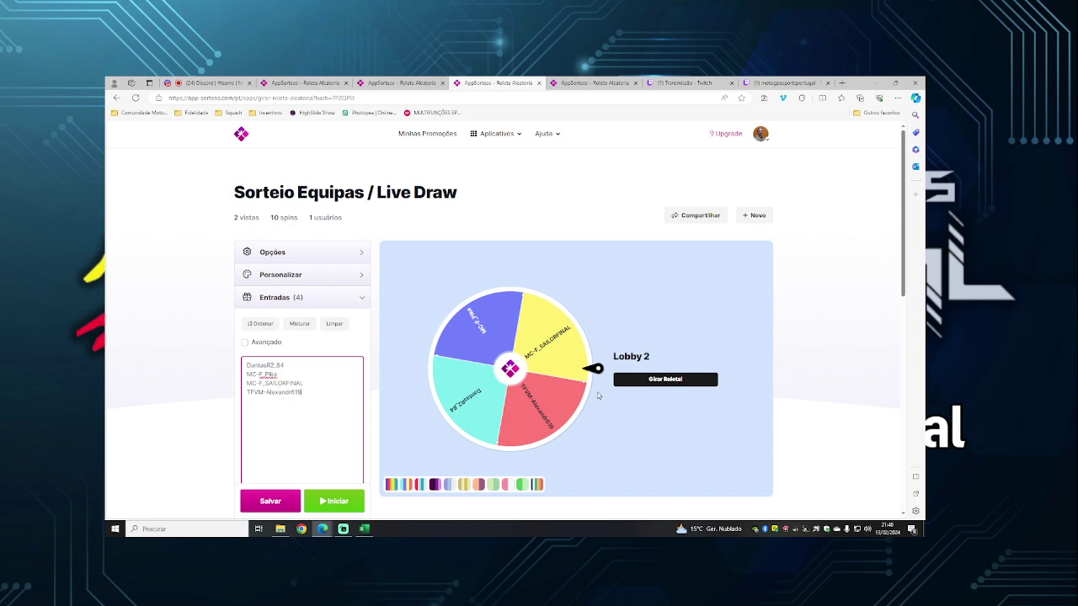
Step: Expand and spin the Lobby 2 wheel until it lands on MC-F_Pika, then switch back to Excel
click(641, 379)
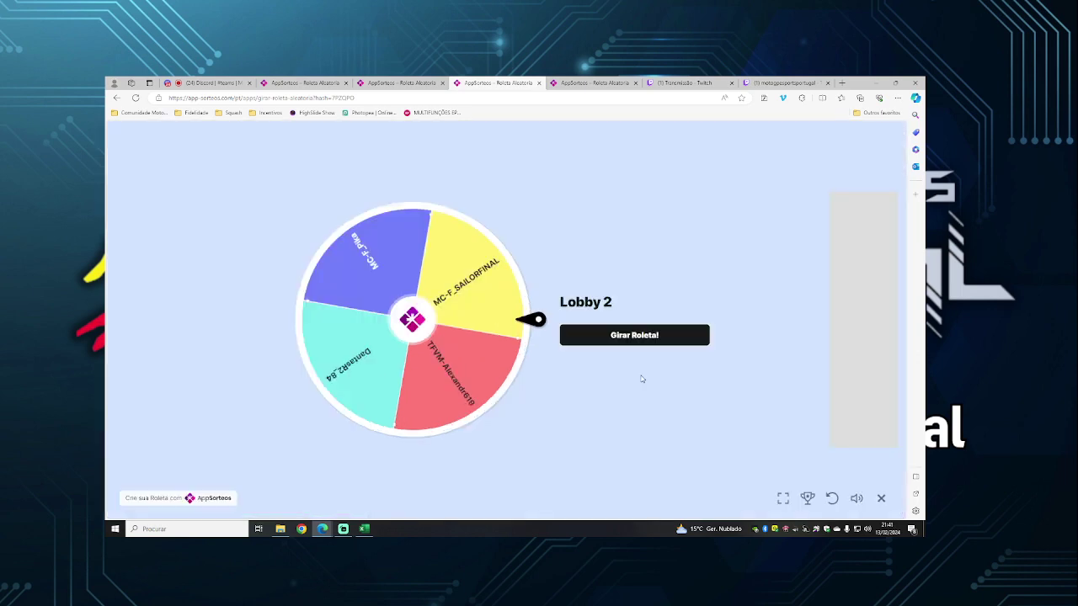
click(637, 339)
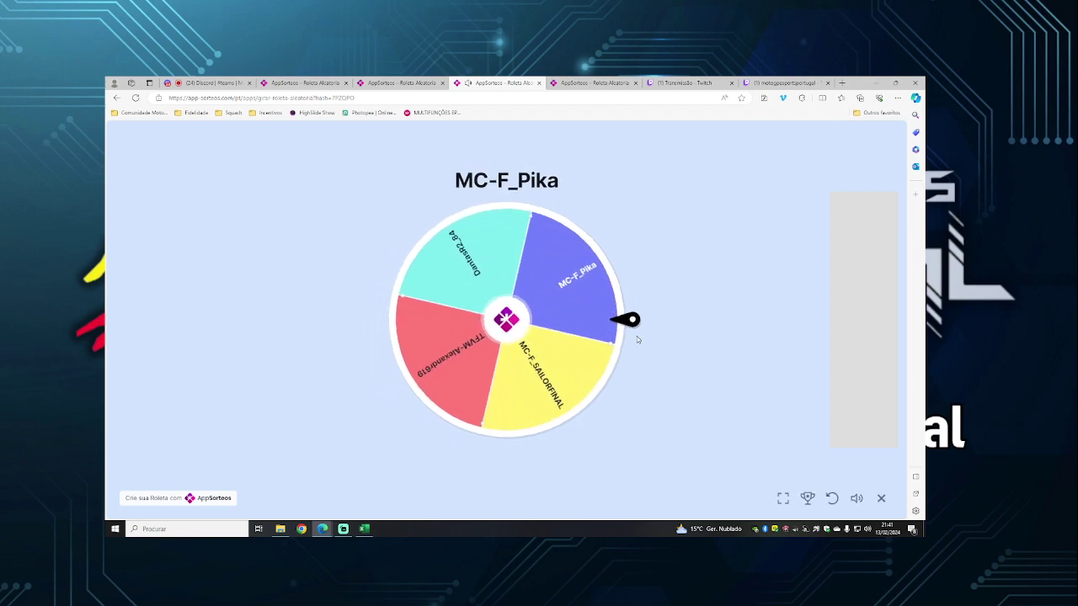
key(alt+Tab)
key(Tab)
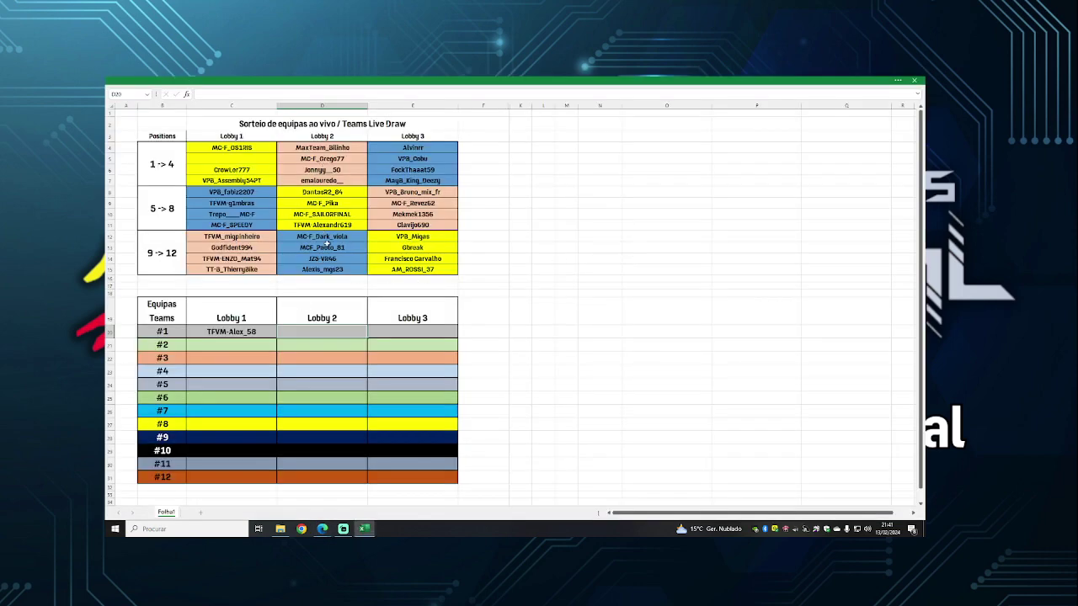
Step: Remove MC-F_Pika from D9, move to team #1's Lobby 2 slot, and switch to the Lobby 3 wheel
click(333, 203)
key(Delete)
key(Down)
key(Down)
key(Down)
key(Down)
key(Down)
key(Down)
key(Down)
key(Down)
key(Down)
key(Down)
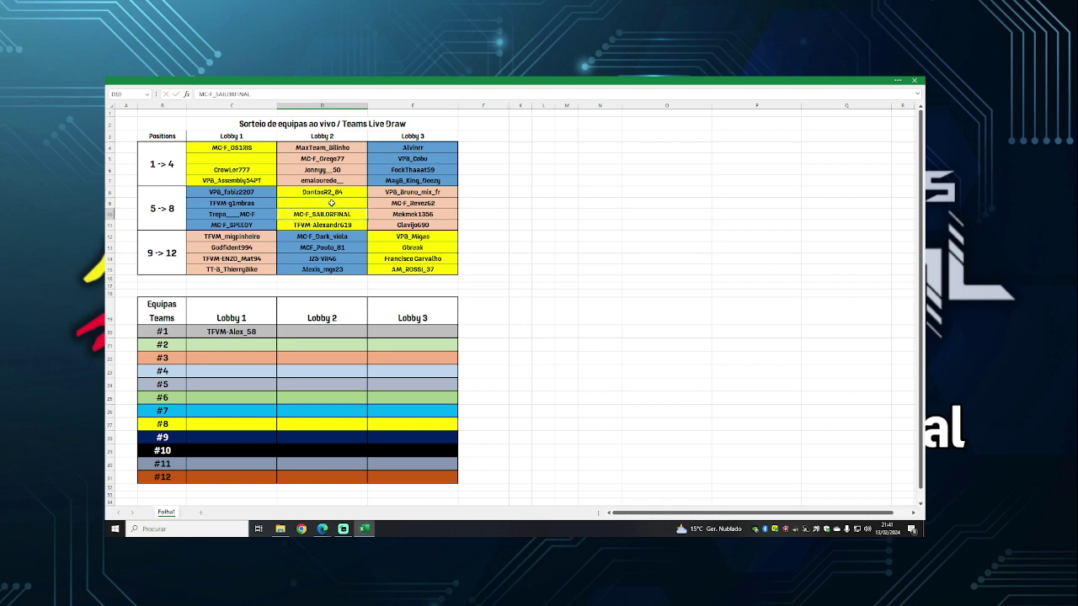
key(Down)
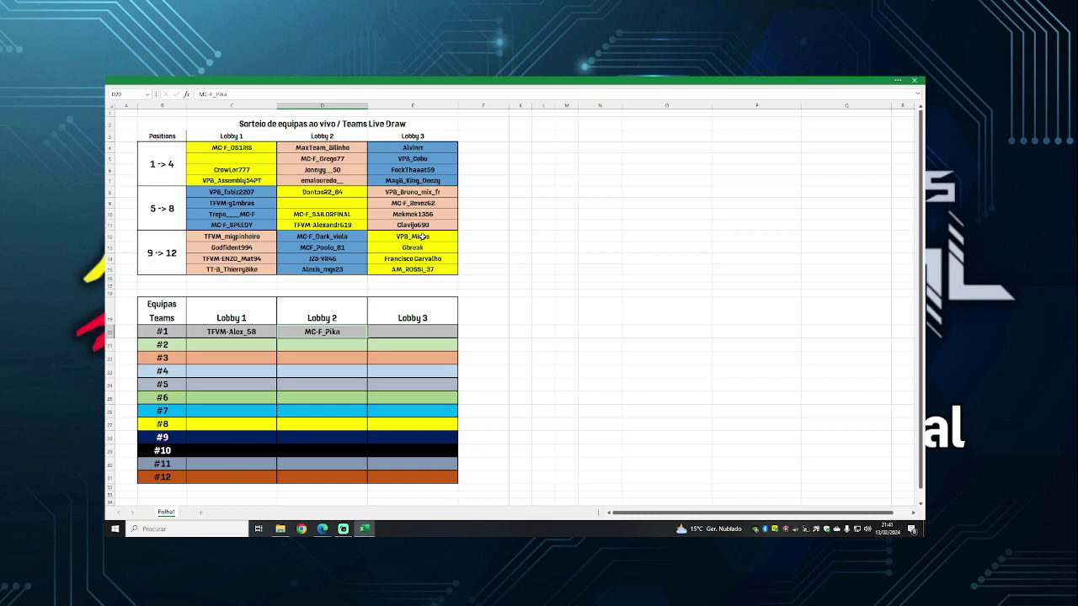
key(alt+Tab)
key(alt+Tab)
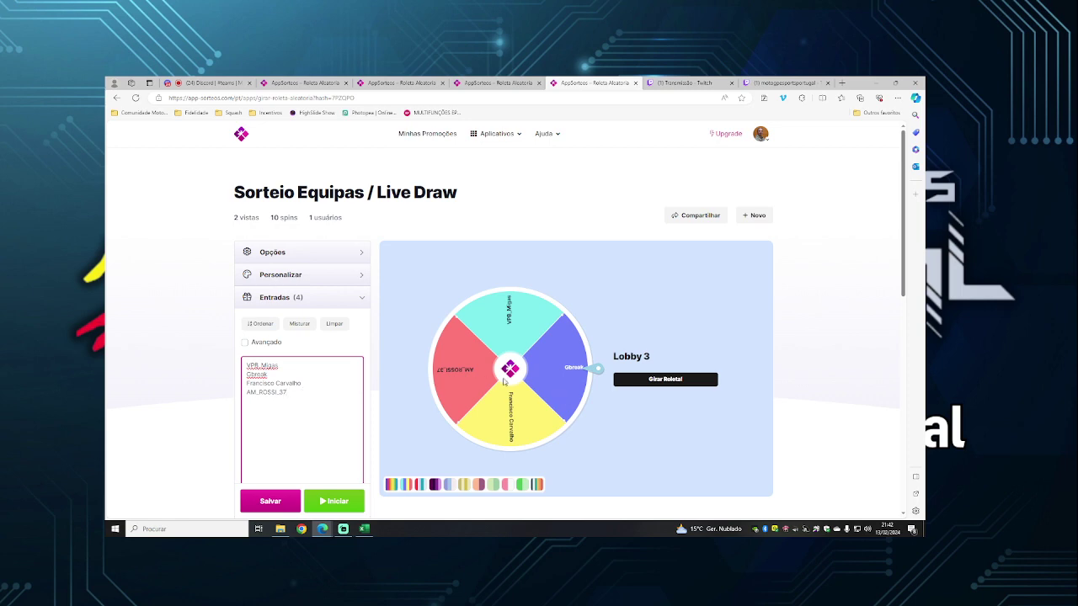
Step: Spin the enlarged Lobby 3 wheel with Girar Roleta! until it lands on VPB_Migas, then go back to Excel
click(662, 379)
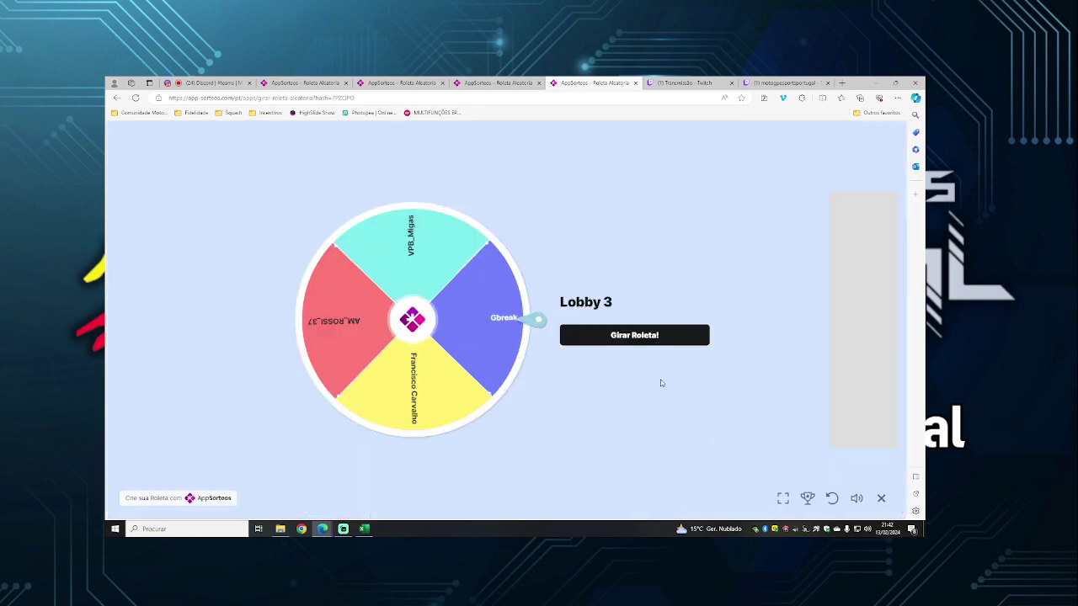
click(640, 336)
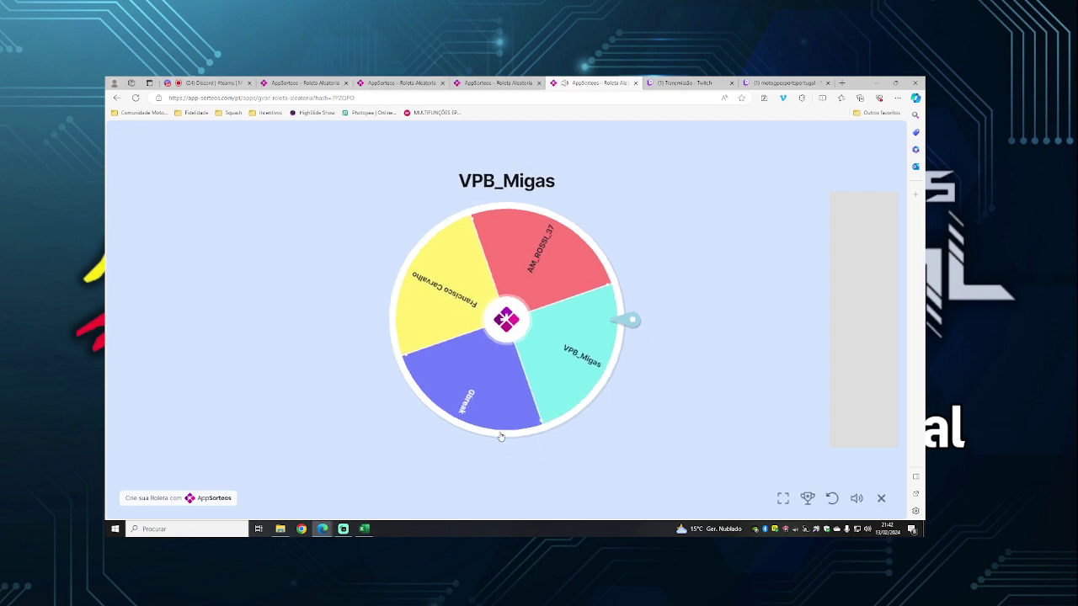
key(alt+Tab)
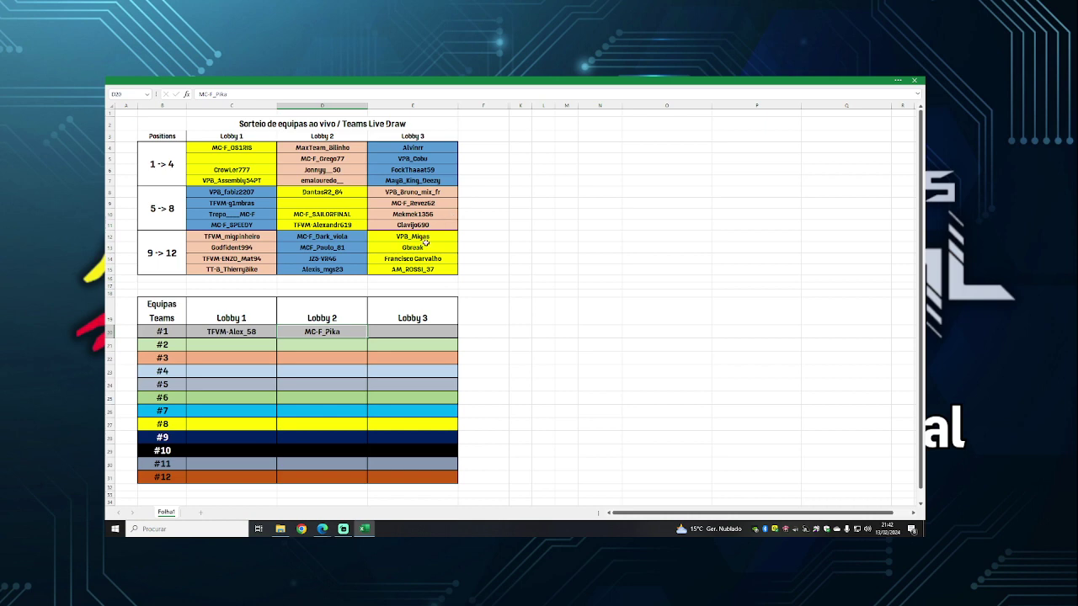
Step: Move VPB_Migas from the draw list cell E12 into team #1's Lobby 3 slot E20, then bring up the Lobby 1 wheel
click(426, 238)
key(Delete)
key(Down)
key(Down)
key(Down)
key(Down)
key(Down)
key(Down)
key(Down)
key(Down)
key(Down)
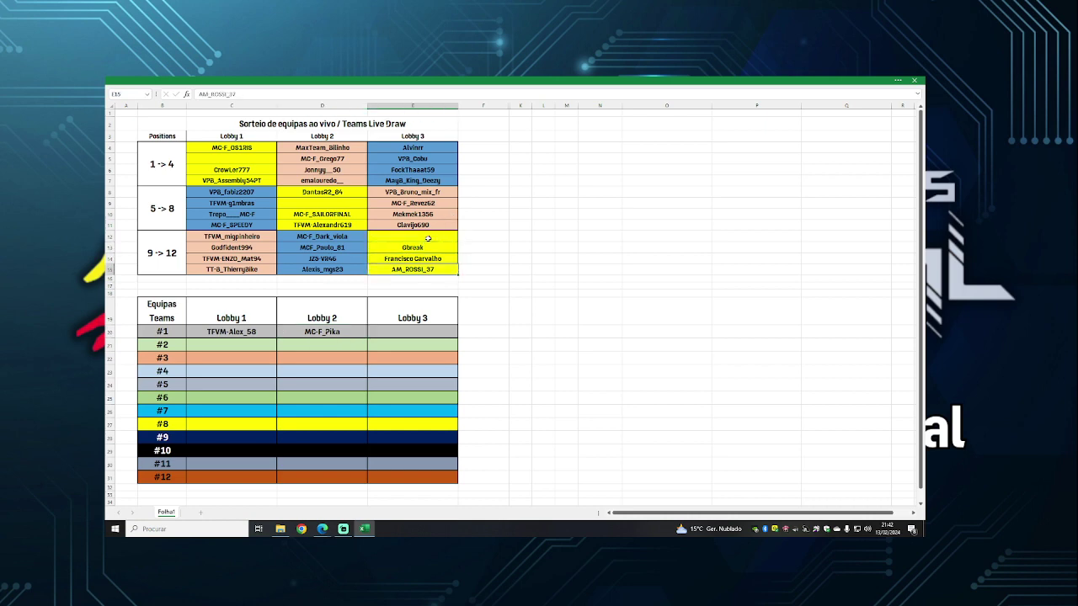
key(Up)
key(ctrl+v)
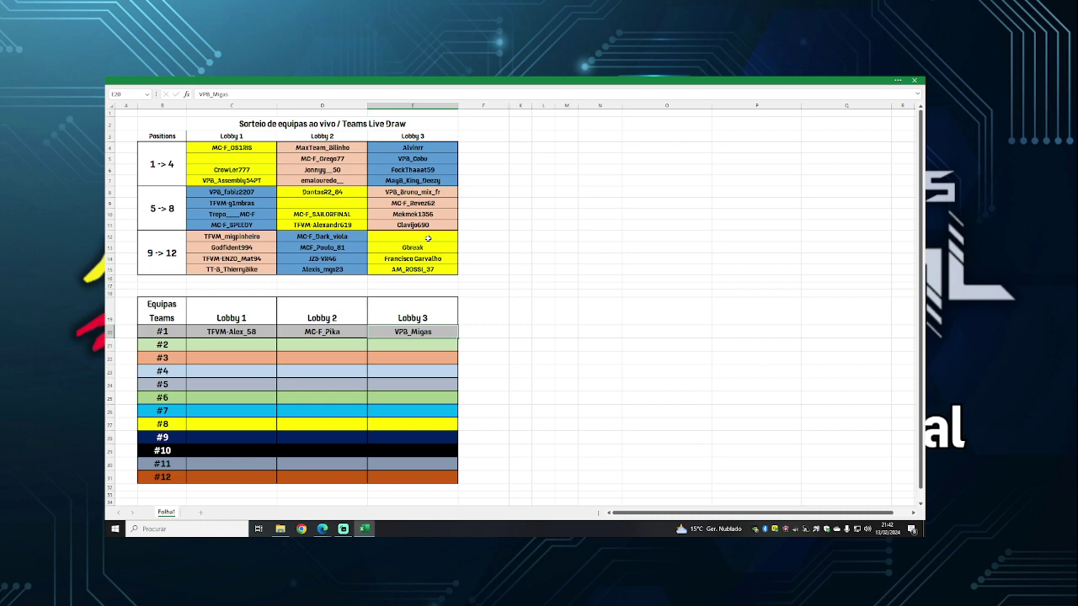
key(alt+Tab)
click(399, 82)
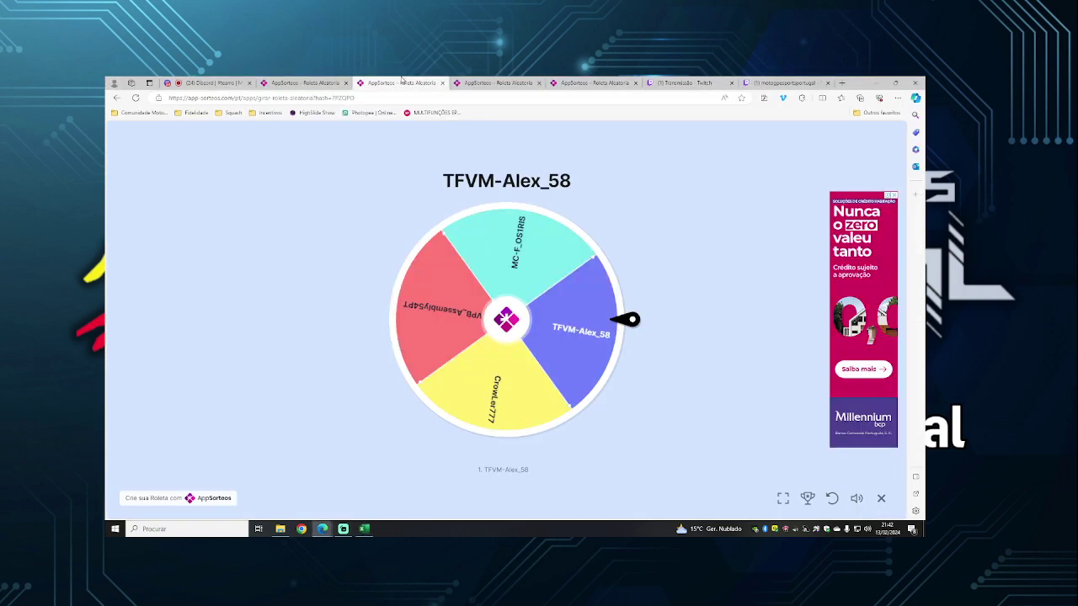
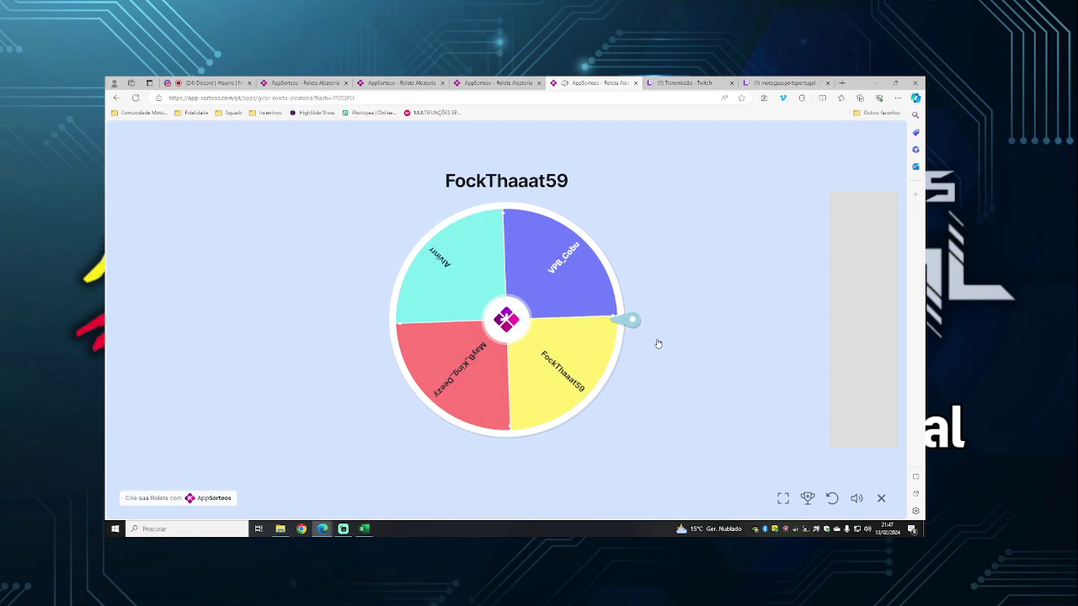
Step: Move the drawn Lobby 3 driver from E6 into team #5's cell E24, then bring up the Lobby 1 positions 5–8 wheel
key(alt+Tab)
key(alt+Tab)
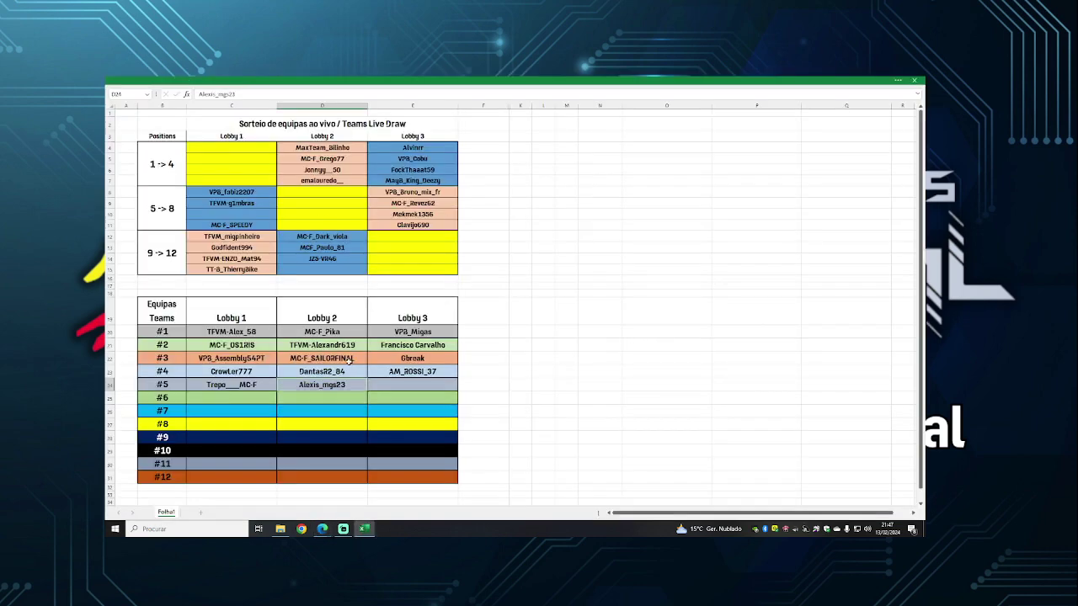
drag(418, 171, 415, 181)
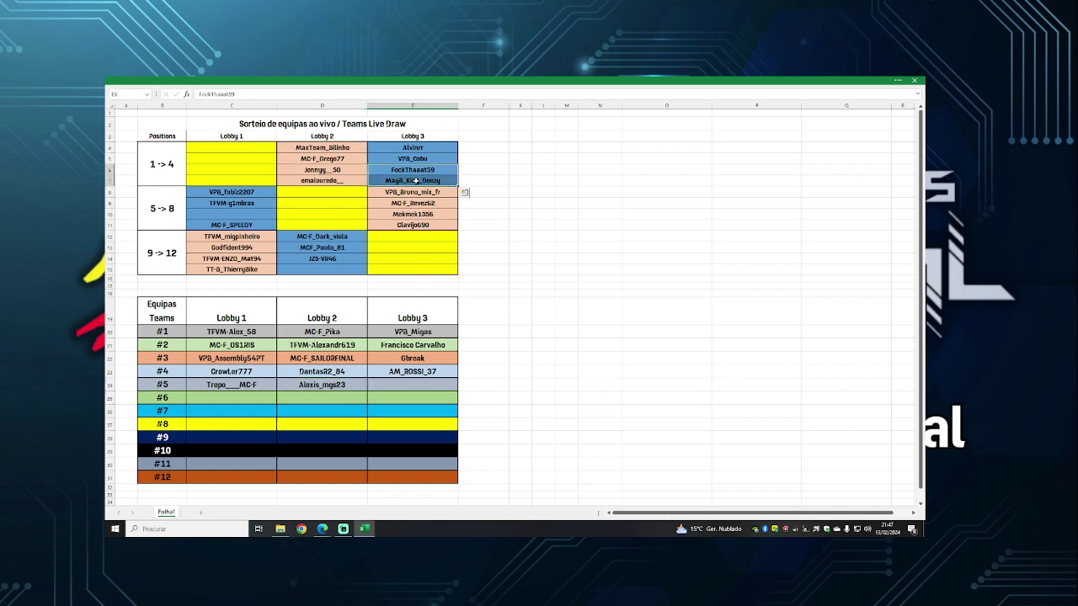
key(shift+Up)
key(Delete)
click(415, 180)
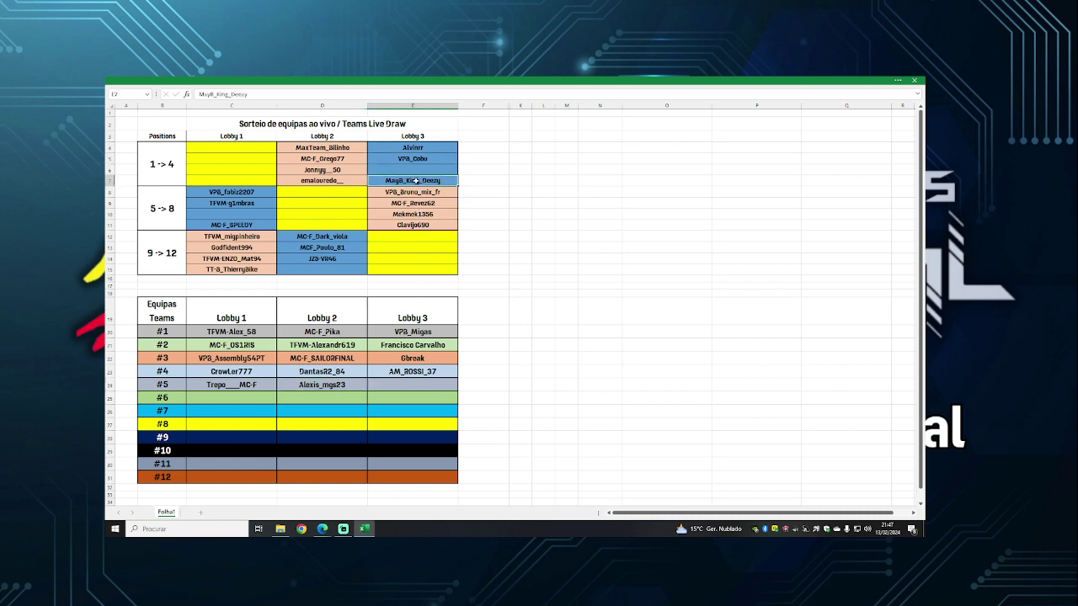
click(442, 383)
text(FockThaaat59)
key(Return)
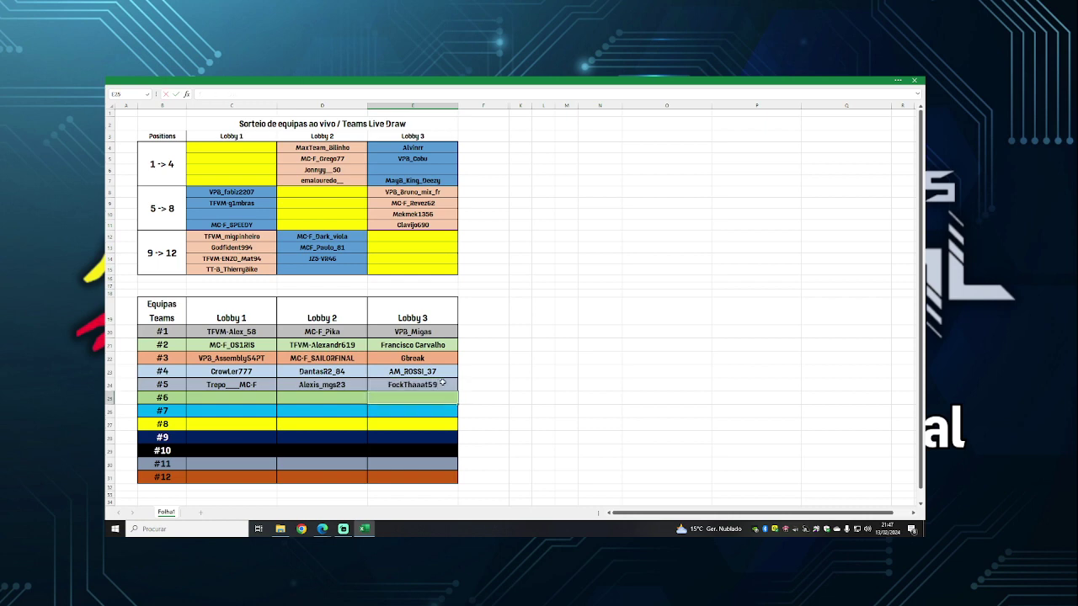
key(alt+Tab)
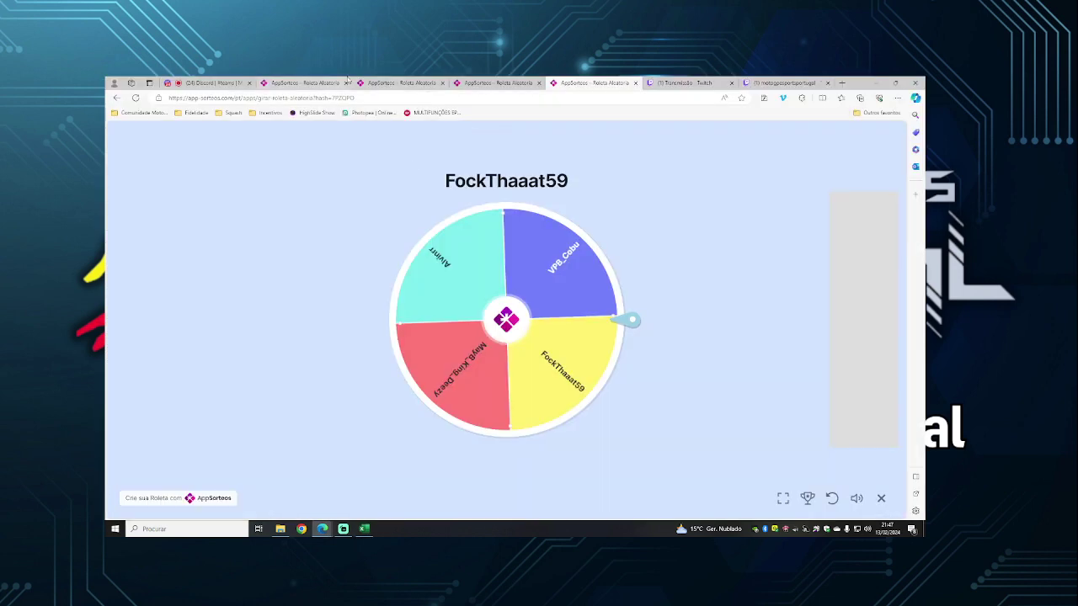
click(370, 82)
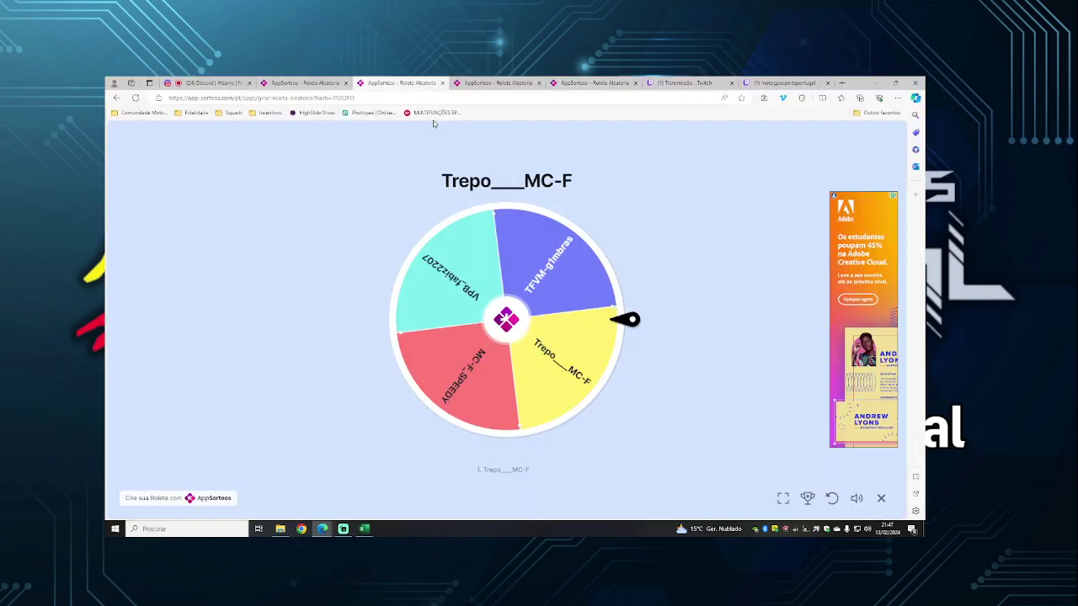
Step: Spin the Lobby 1 positions 5–8 wheel and move the winner from C9 into team #6's cell C25
click(593, 345)
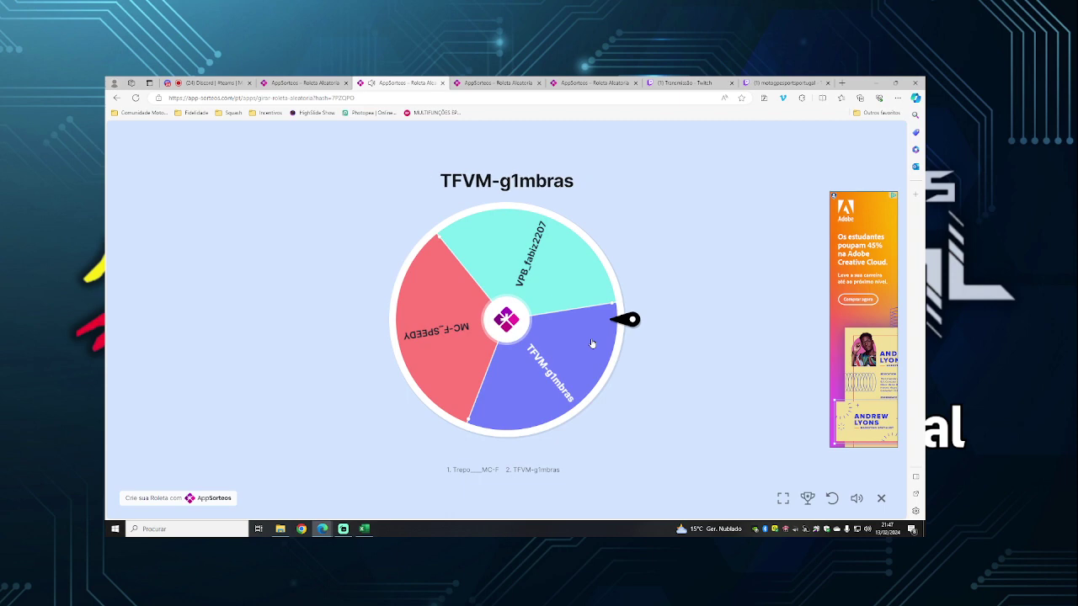
key(alt+Tab)
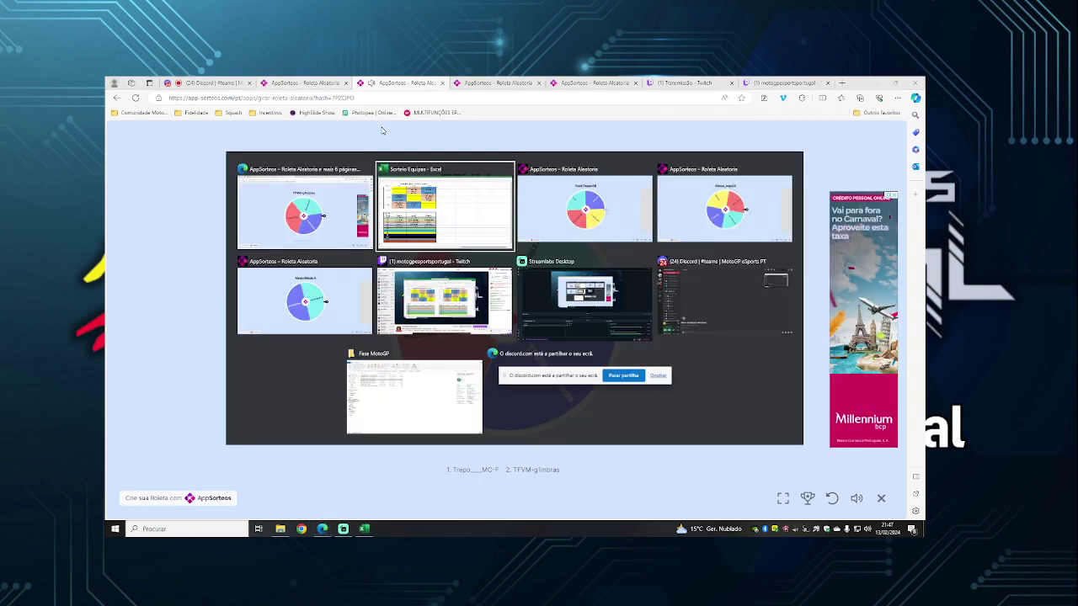
click(235, 203)
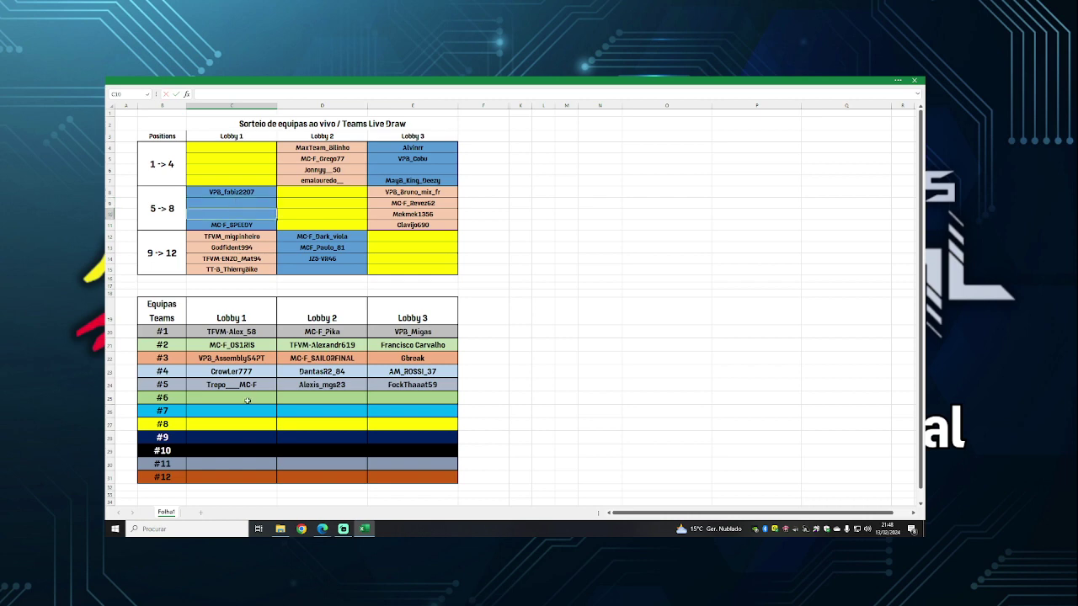
click(246, 401)
text(TFVM-g1mbras)
key(Return)
Step: Spin the Lobby 2 positions 9–12 wheel and move the winner from D14 into team #6's cell D25
key(alt+Tab)
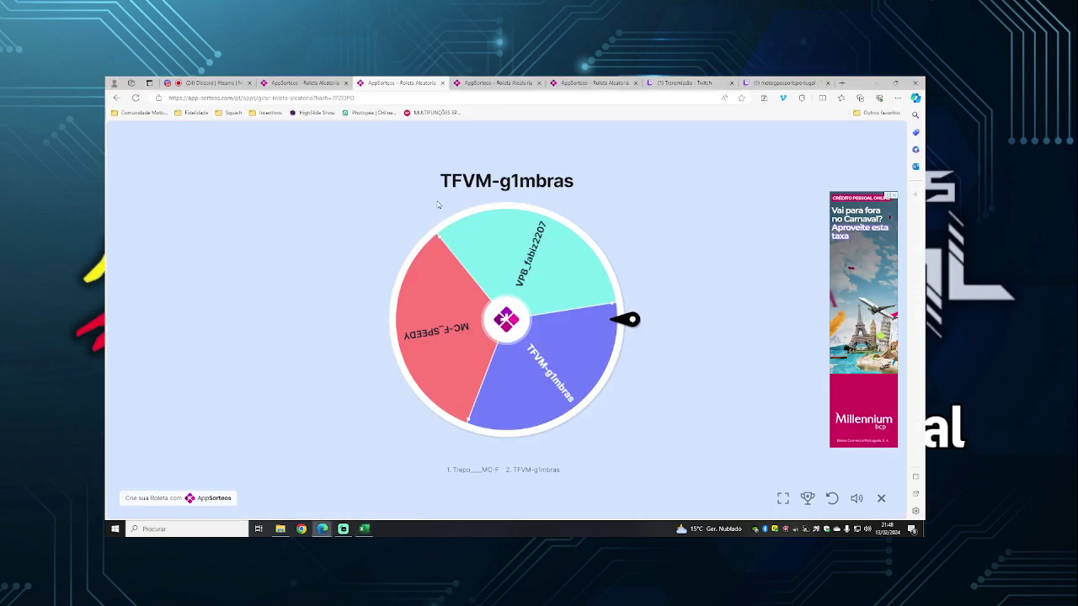
key(ctrl+Tab)
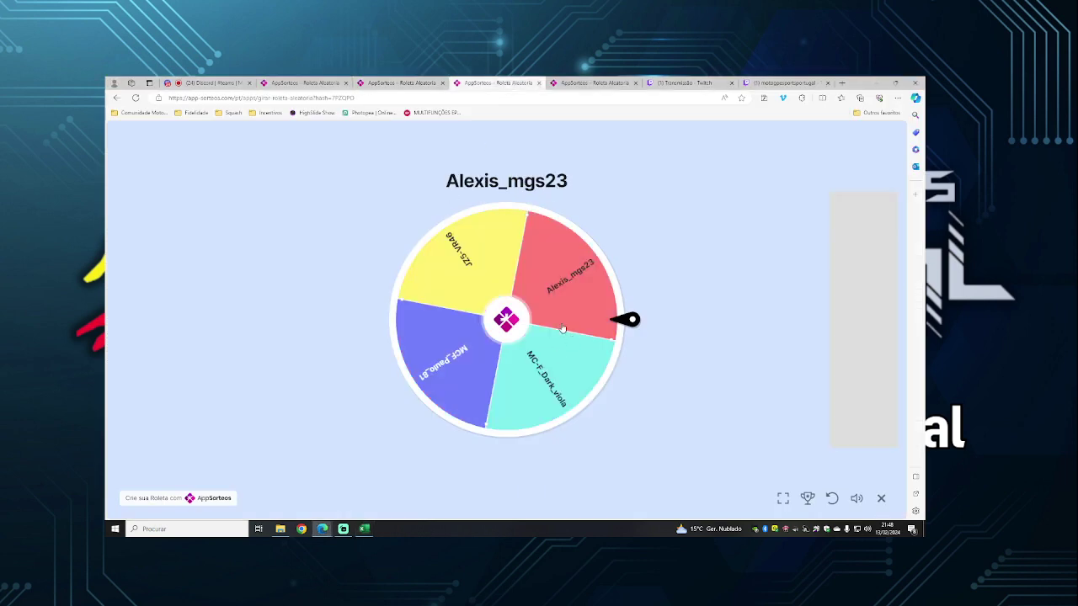
click(571, 342)
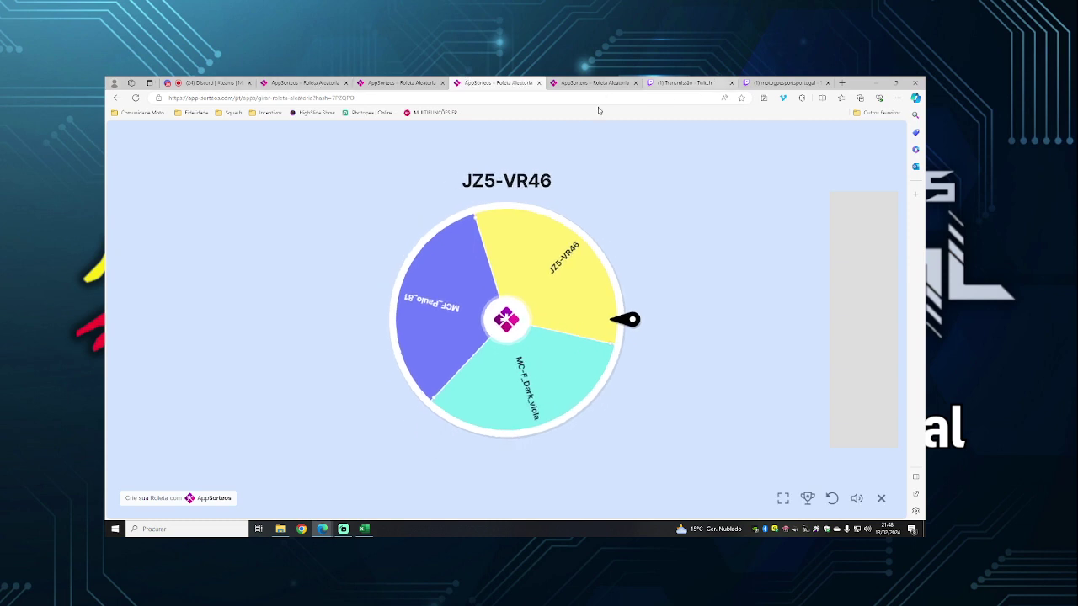
click(395, 83)
click(501, 81)
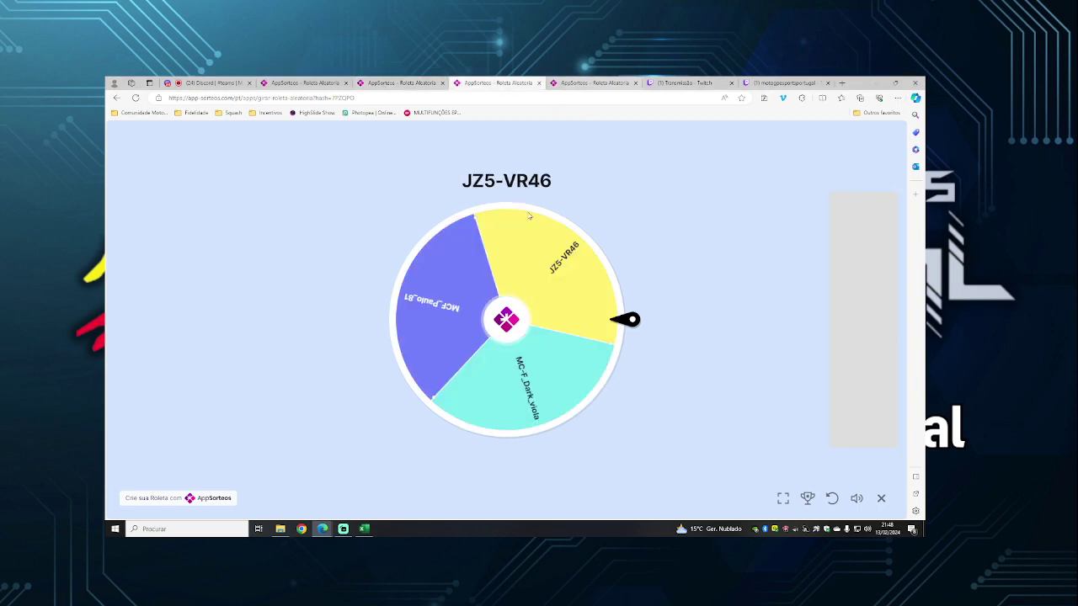
key(alt+Tab)
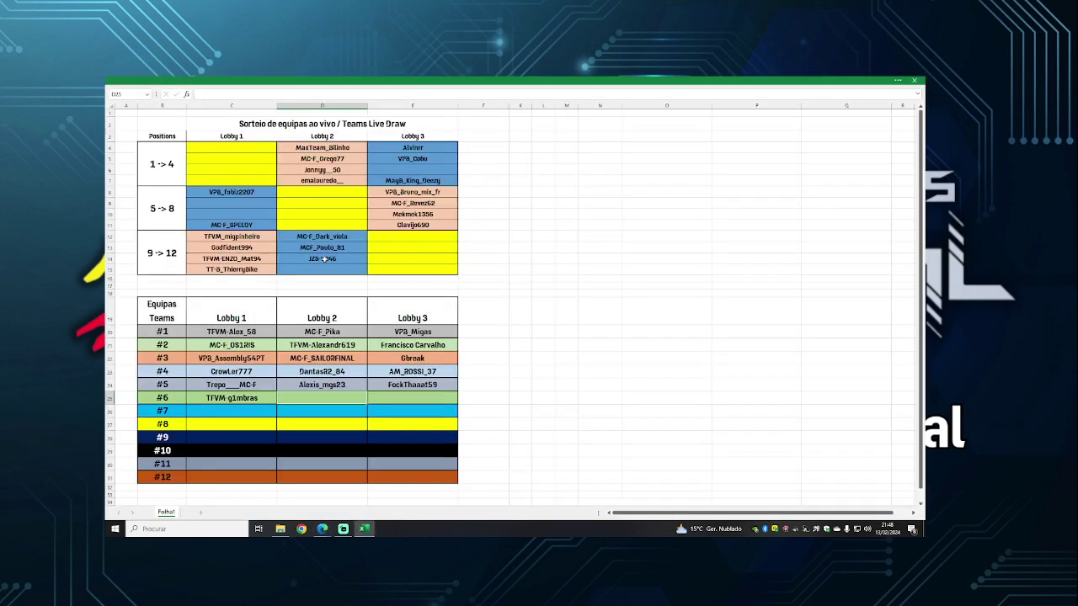
click(326, 259)
key(Down)
key(Down)
key(Down)
key(Down)
key(Down)
key(Down)
key(Down)
key(Down)
key(Down)
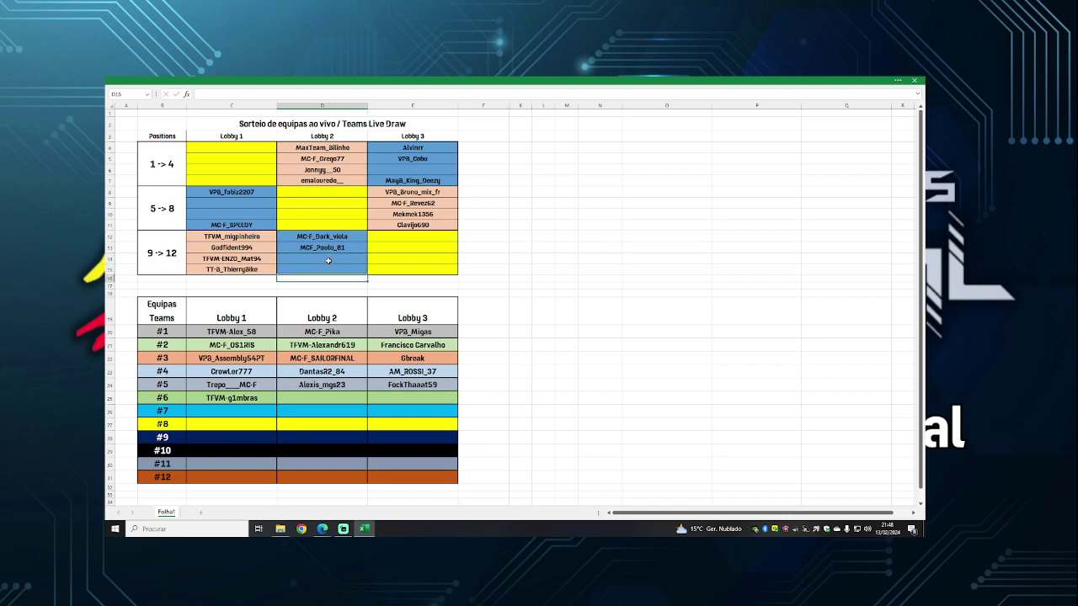
key(Down)
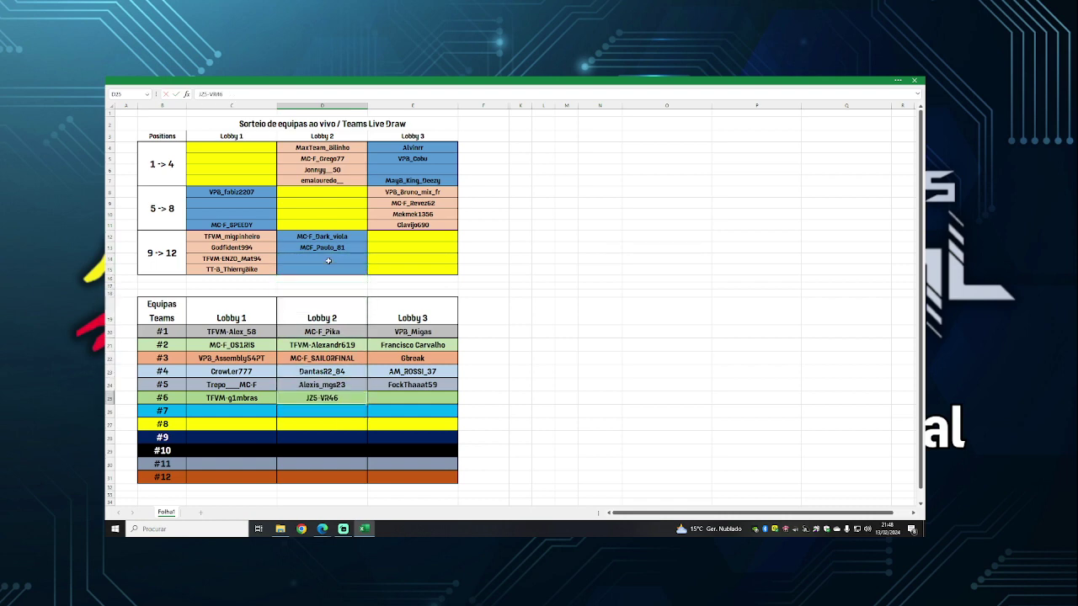
click(412, 397)
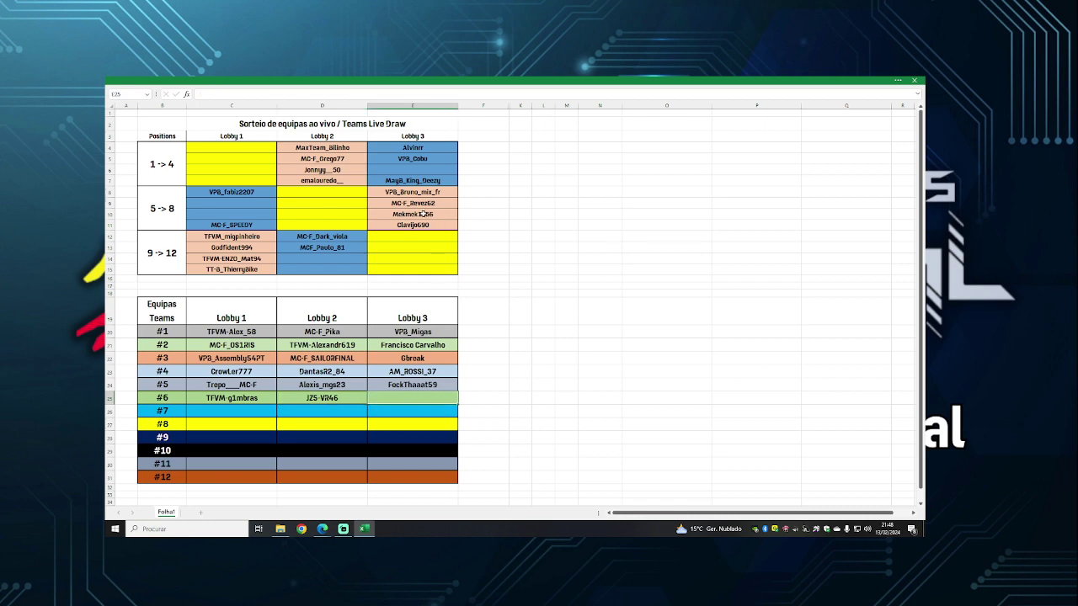
key(alt+Tab)
click(602, 82)
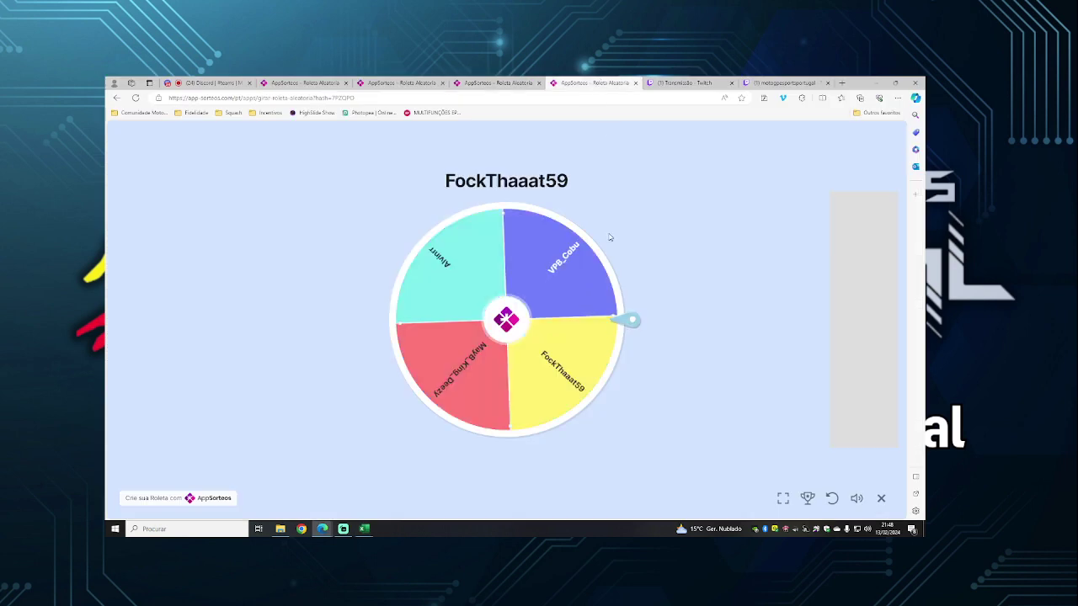
Step: Spin the Lobby 3 positions 1–4 wheel and move the winner from E5 into team #6's cell E25
click(568, 348)
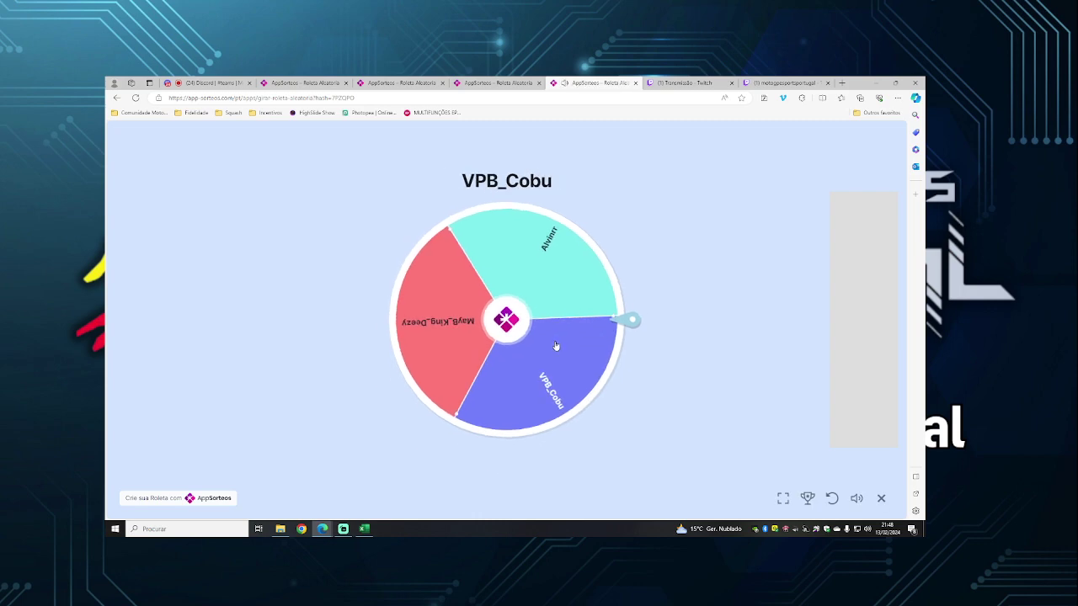
key(alt+Tab)
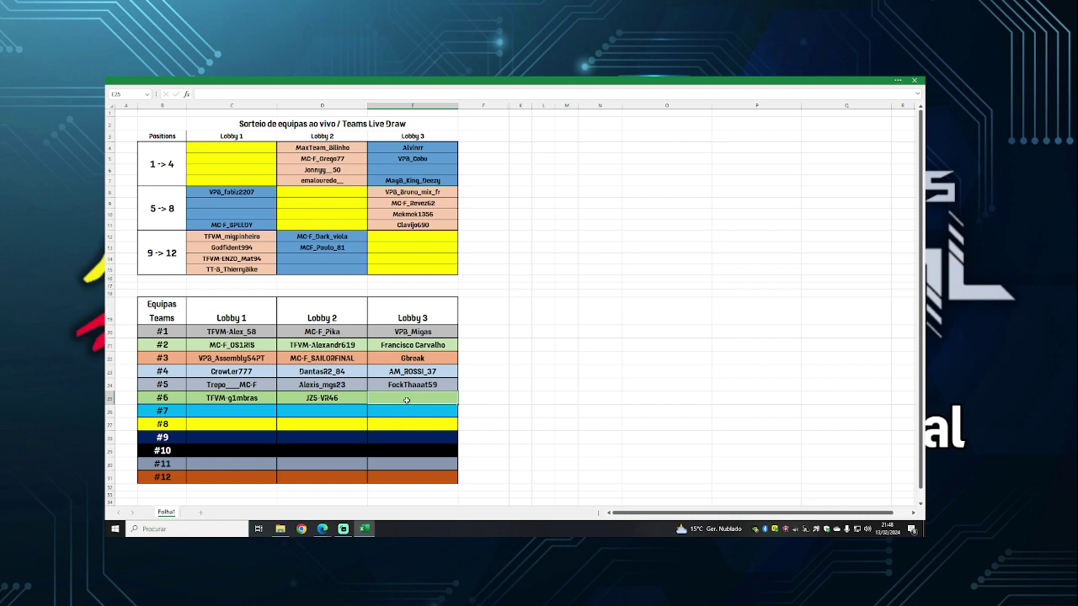
key(alt+Tab)
key(alt+Tab)
click(425, 158)
key(Up)
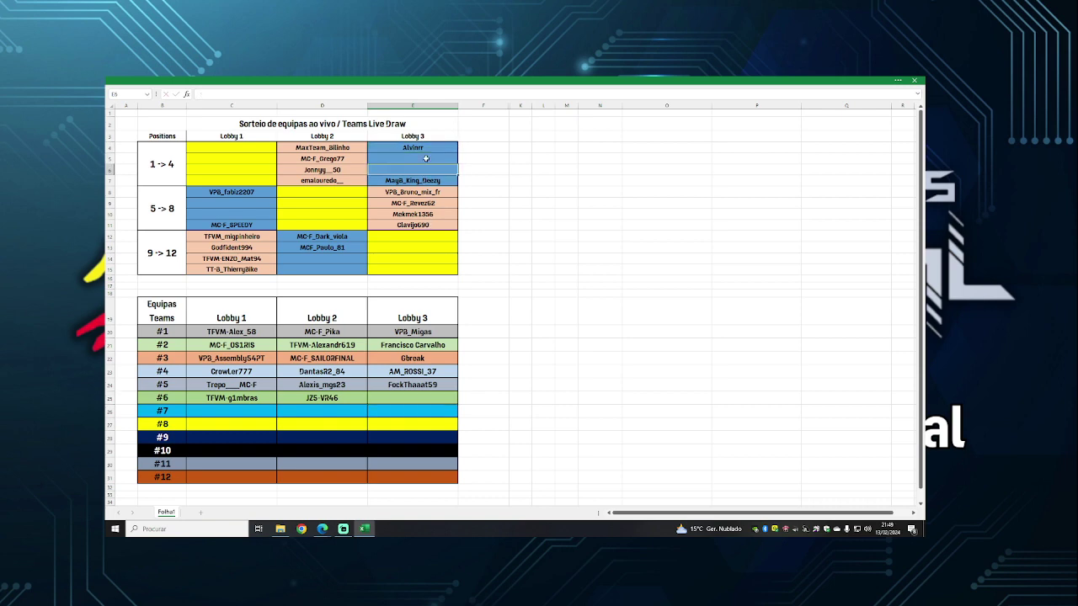
click(421, 398)
text(VPB_Cobu)
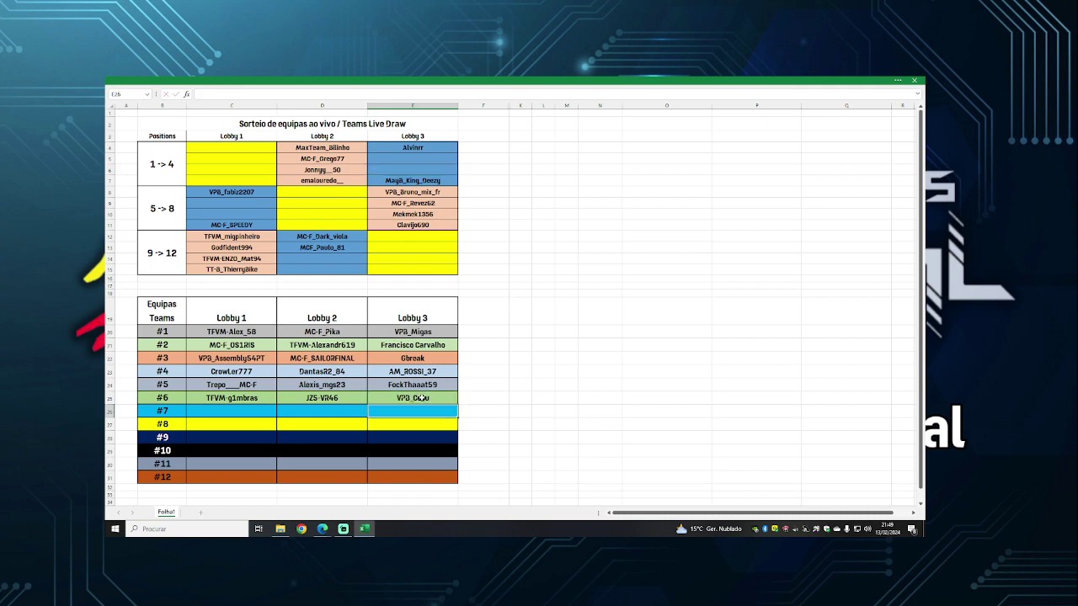
key(Left)
key(Down)
key(Left)
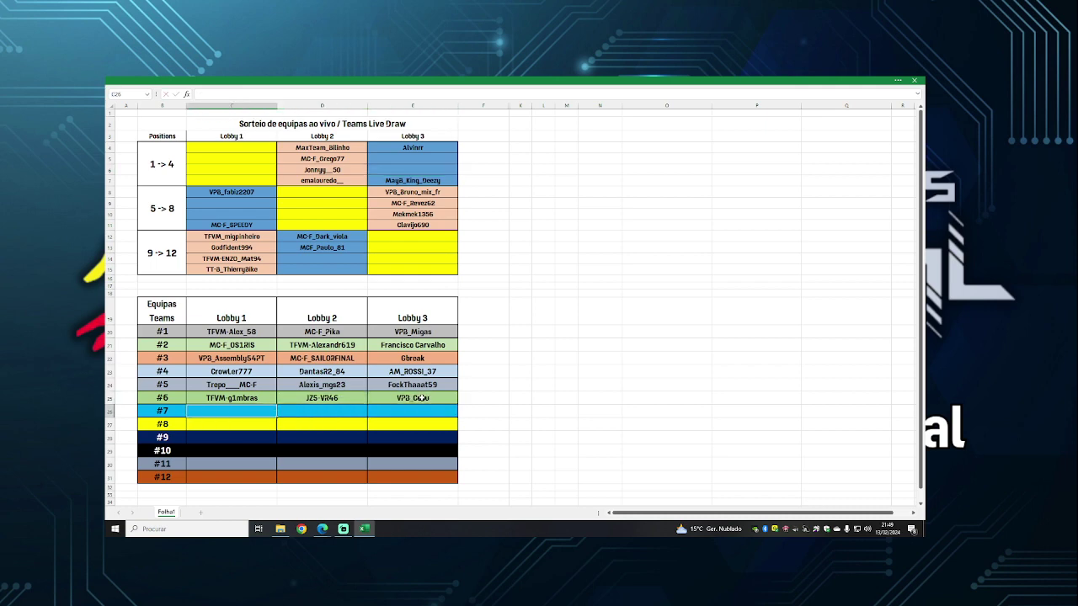
key(alt+Tab)
click(399, 82)
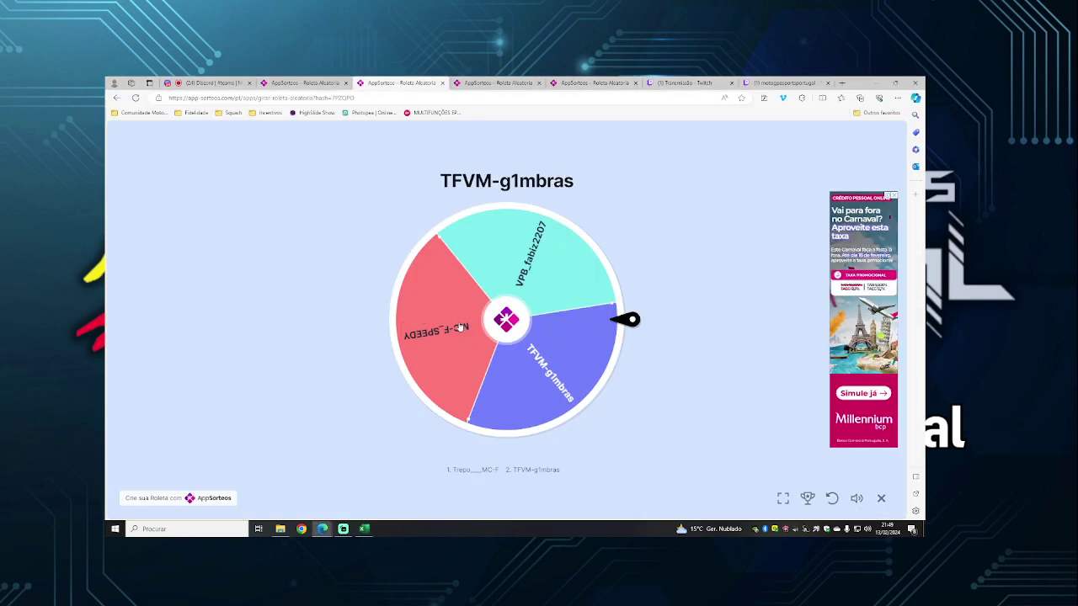
Step: Respin the Lobby 1 wheel without the last winner and move MC-F_SPEEDY into team #7's cell C26
click(552, 287)
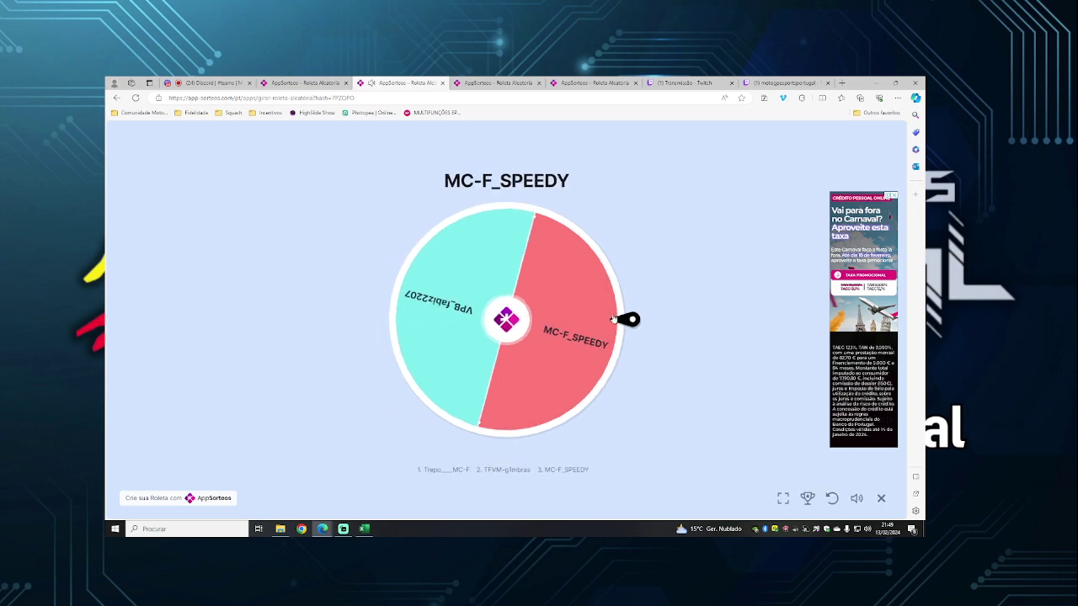
key(alt+Tab)
key(alt+Tab)
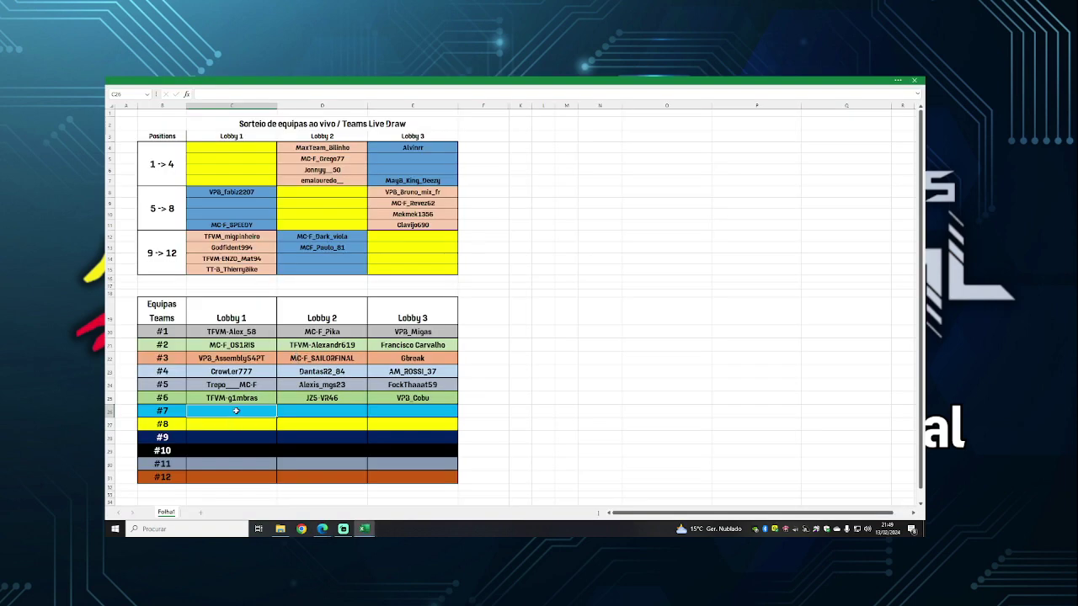
click(245, 224)
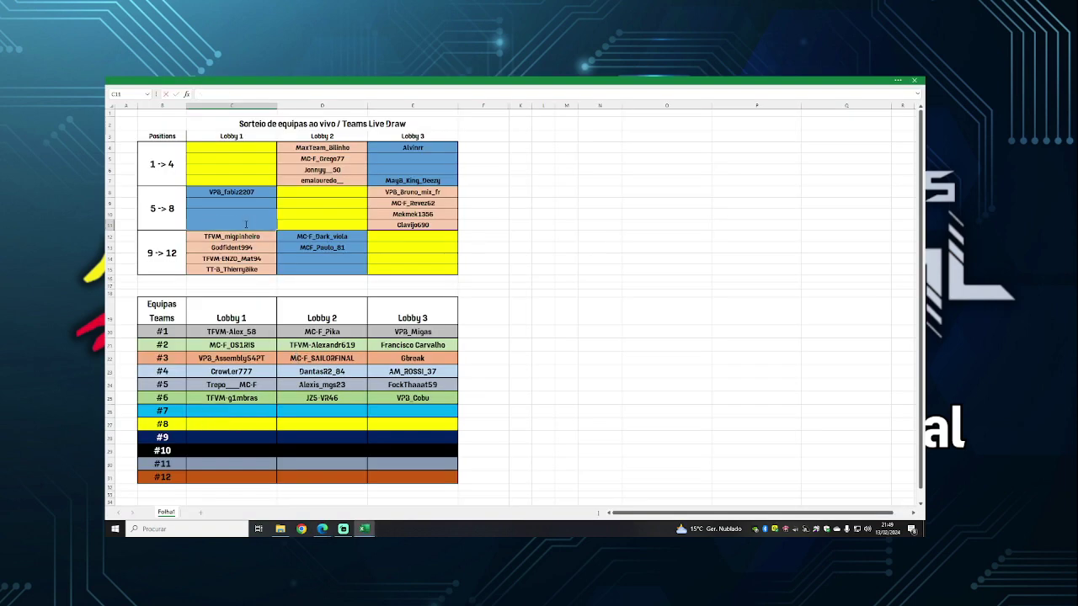
key(Down)
key(Down)
key(Down)
key(Down)
key(Down)
key(Down)
key(Down)
key(Down)
key(Down)
key(Down)
key(Down)
key(Down)
key(Down)
key(Down)
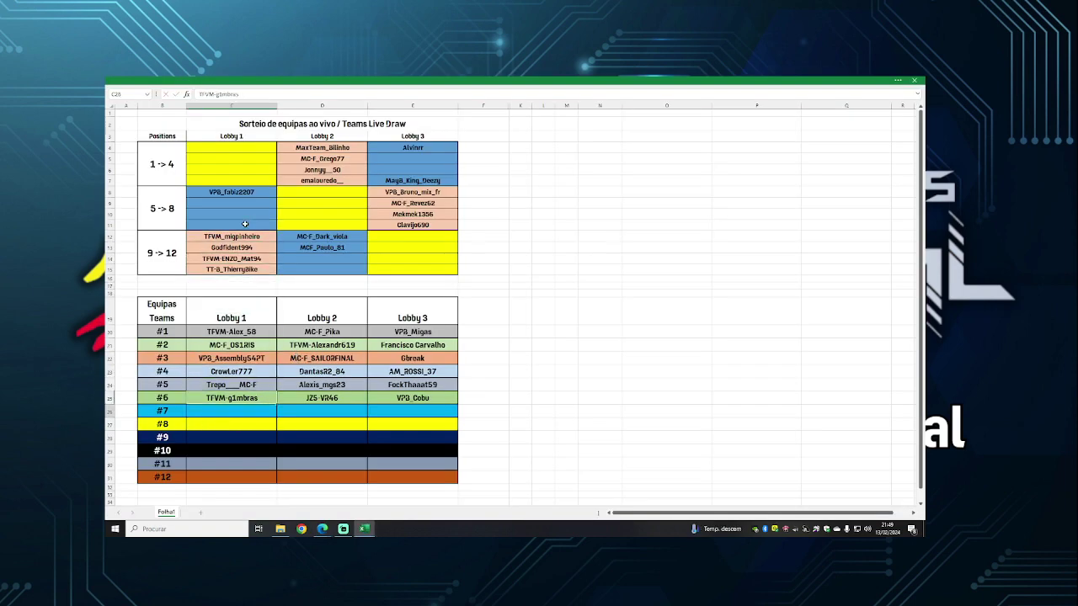
key(Down)
text(MC-F_SPEEDY)
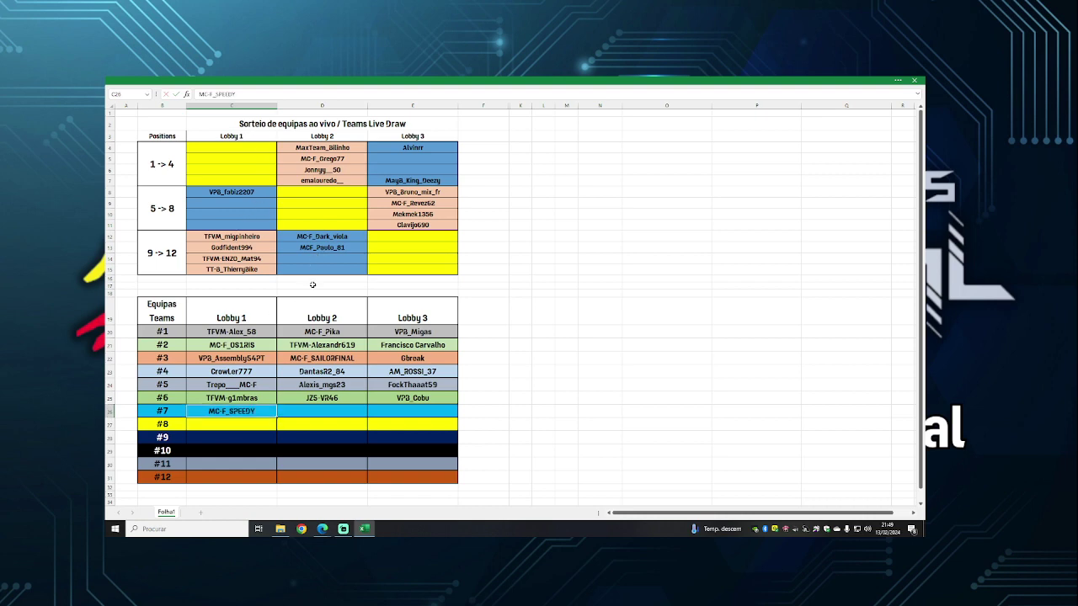
key(alt+Tab)
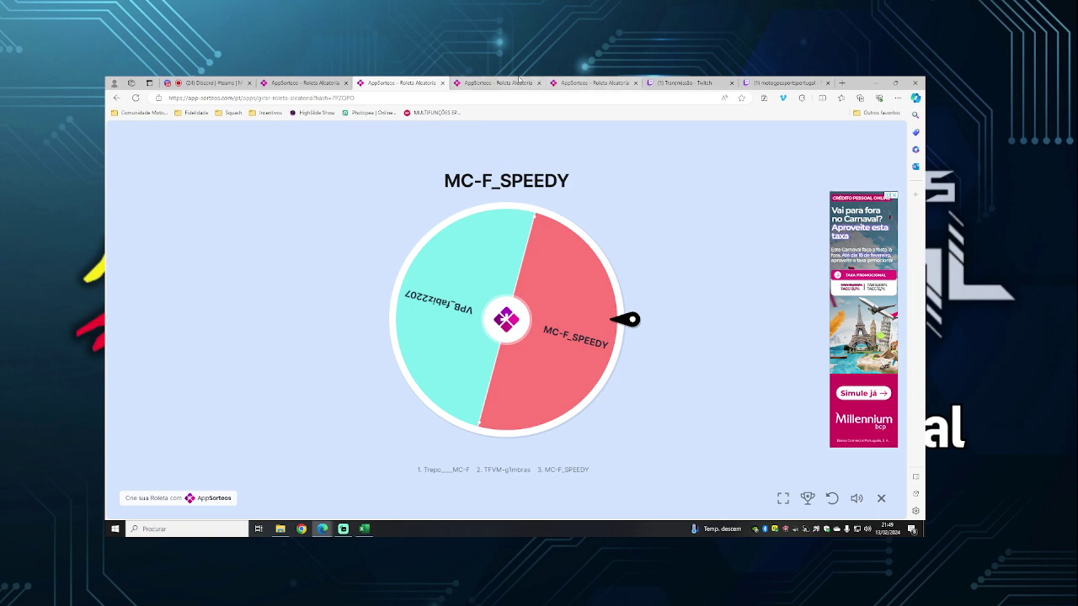
click(520, 81)
click(531, 328)
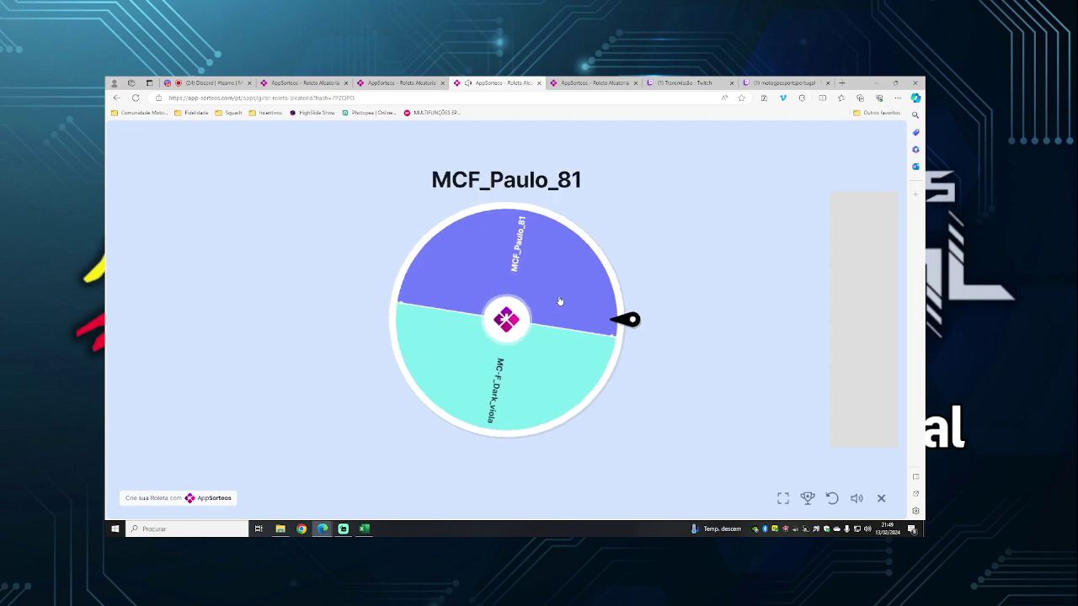
key(ctrl+shift+Tab)
key(alt+Tab)
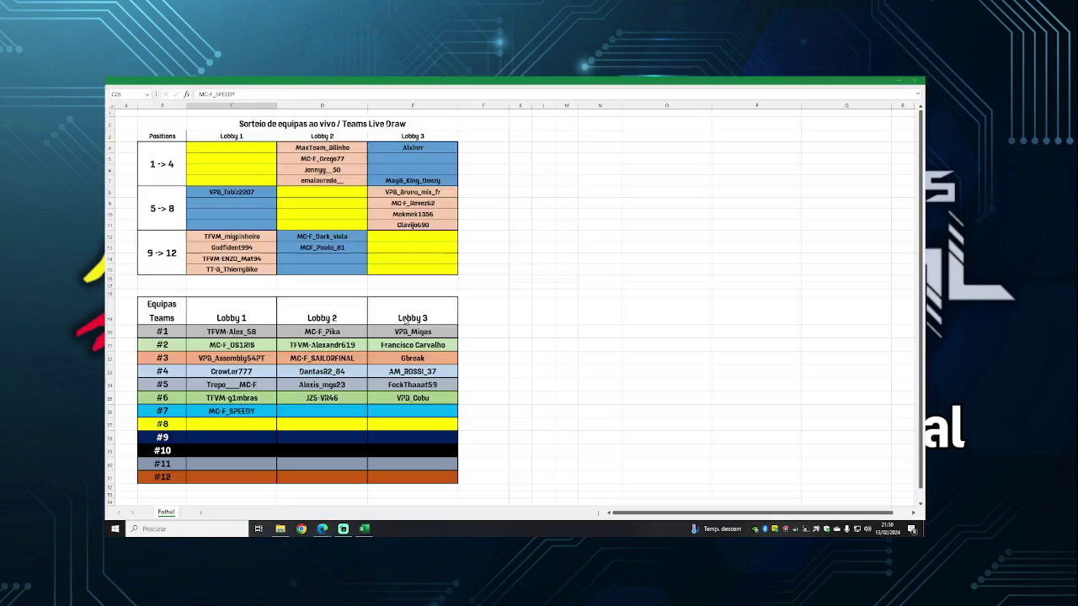
click(239, 193)
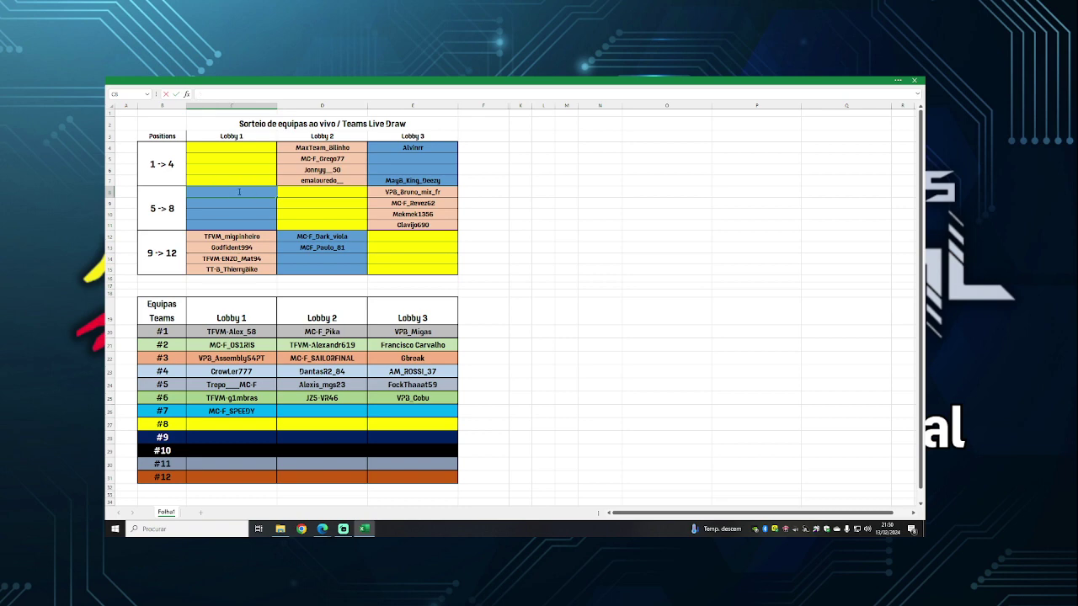
click(227, 423)
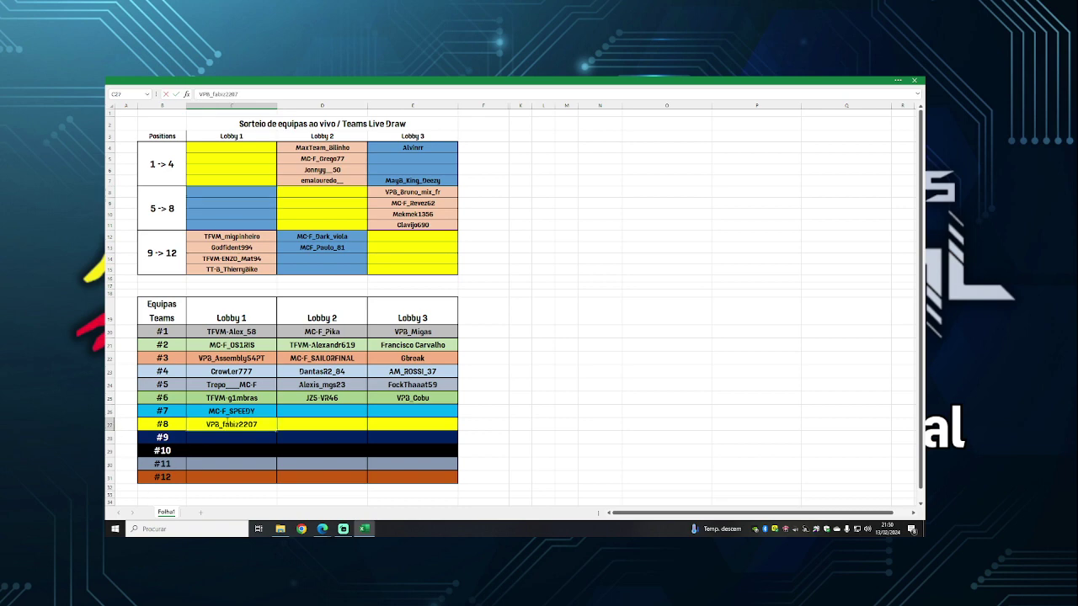
key(Return)
click(329, 249)
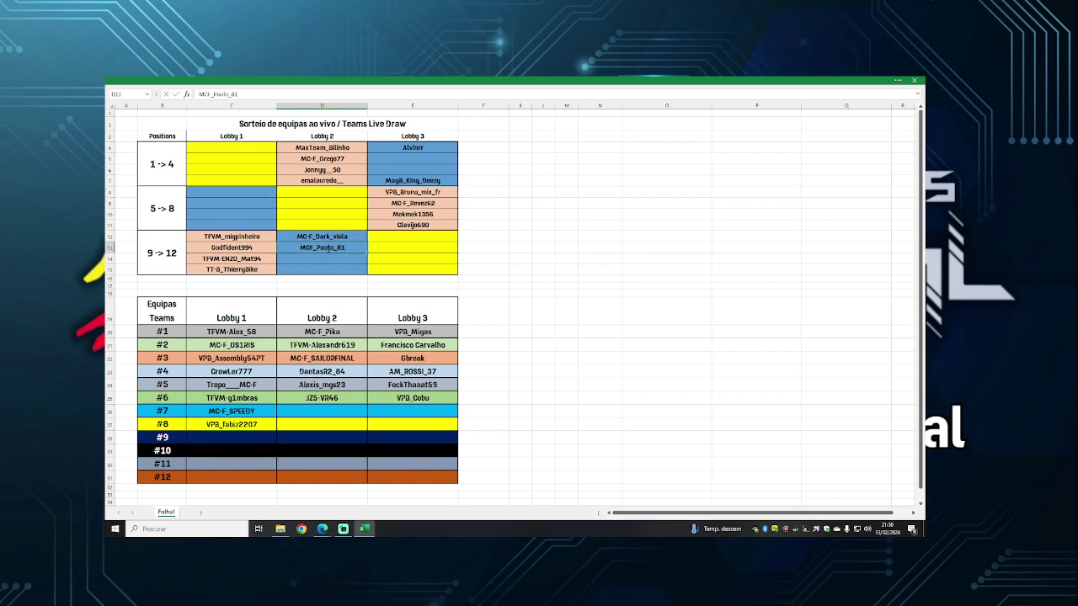
key(Delete)
key(Down)
key(Down)
key(Down)
key(Down)
key(Down)
key(Down)
key(Down)
key(Down)
key(Down)
key(Down)
key(Down)
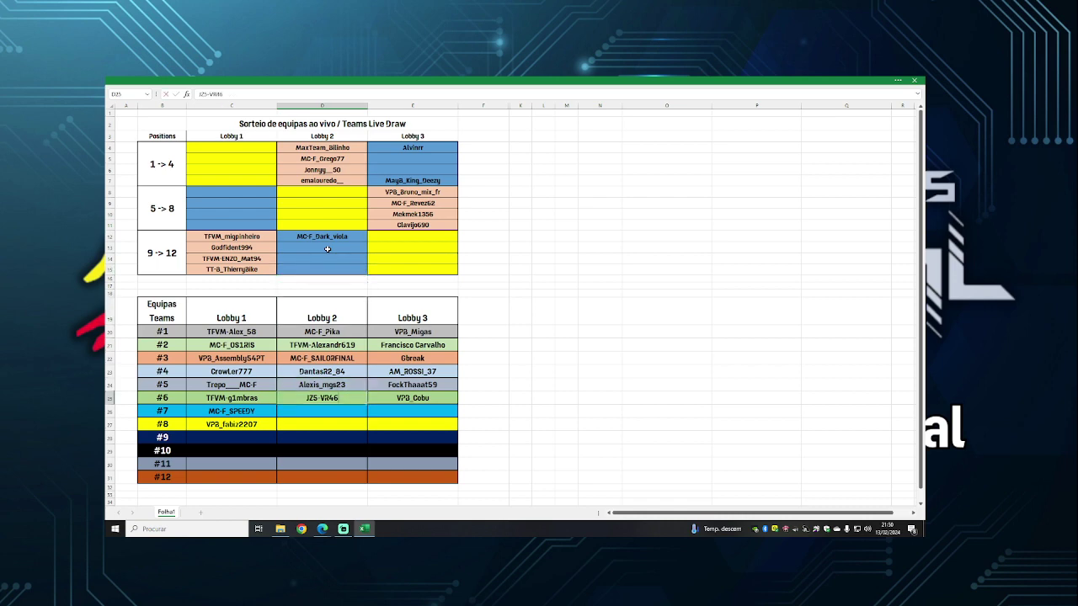
key(Return)
key(Return)
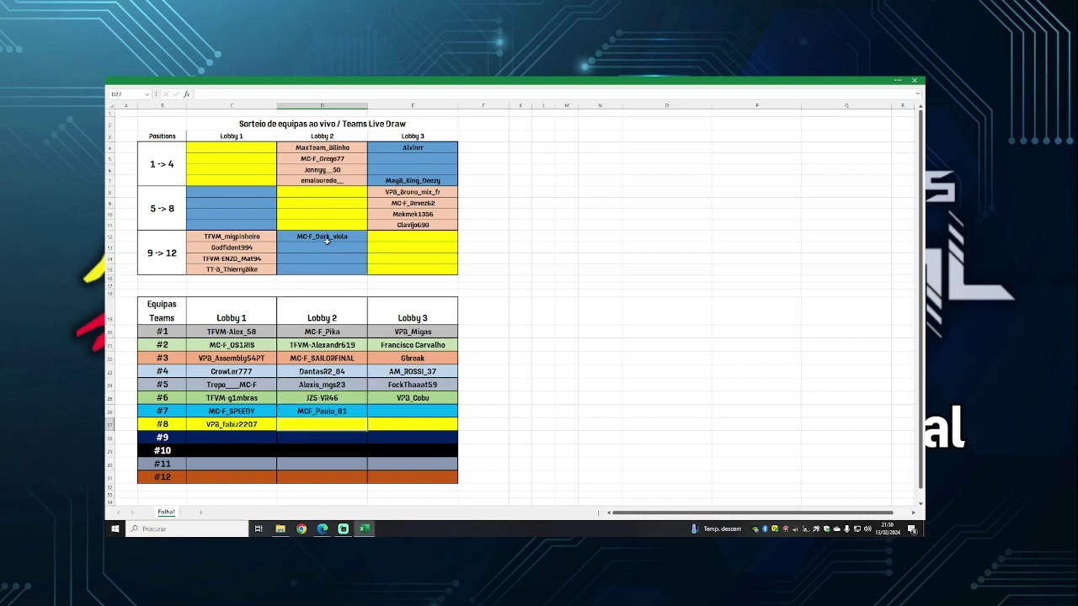
click(325, 237)
key(Down)
key(Down)
key(Down)
key(Down)
key(Down)
key(Down)
key(Down)
key(Down)
key(Down)
key(Down)
key(Down)
key(Down)
key(Down)
key(Down)
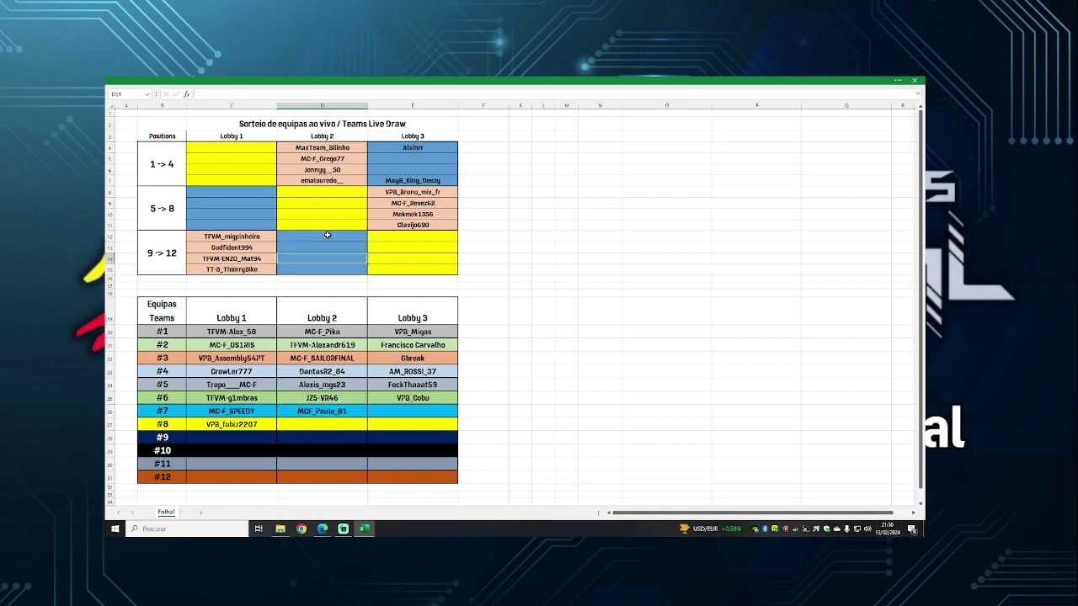
text(MC-F_Dark_viola)
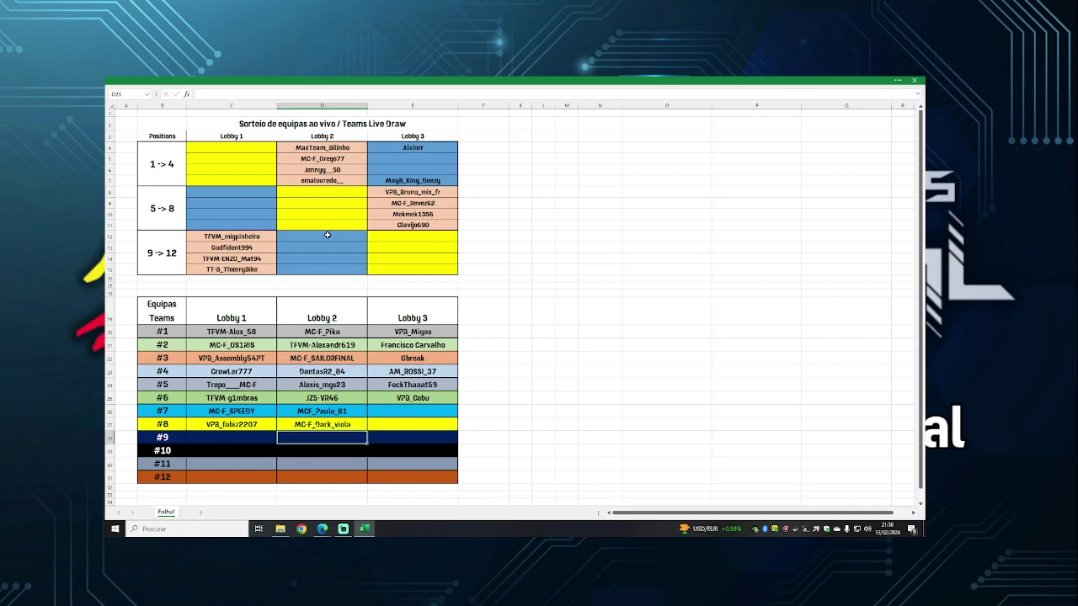
key(Up)
key(Right)
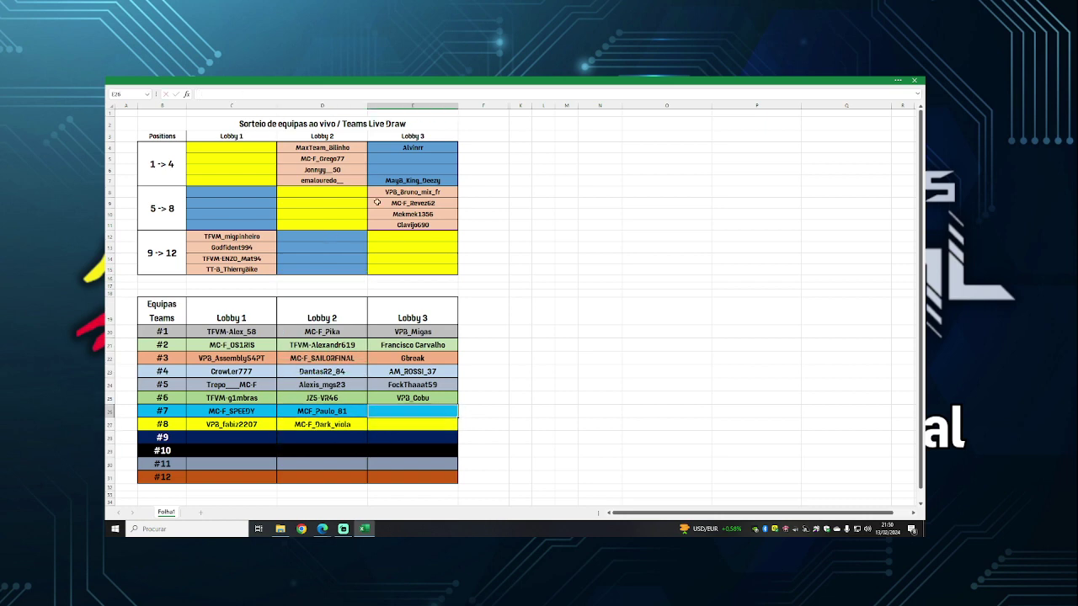
click(406, 157)
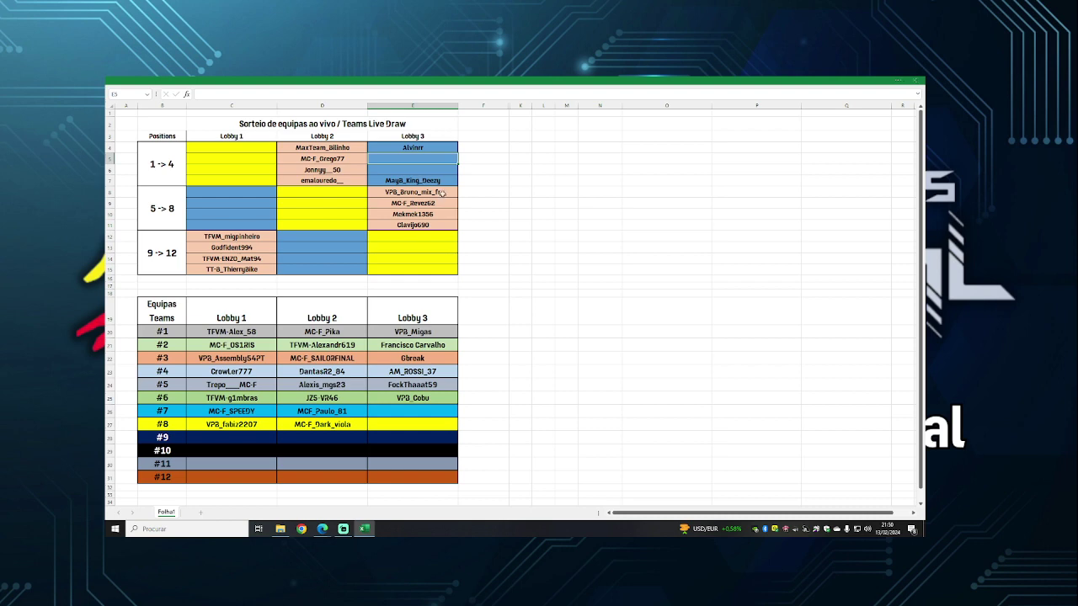
key(alt+Tab)
click(586, 83)
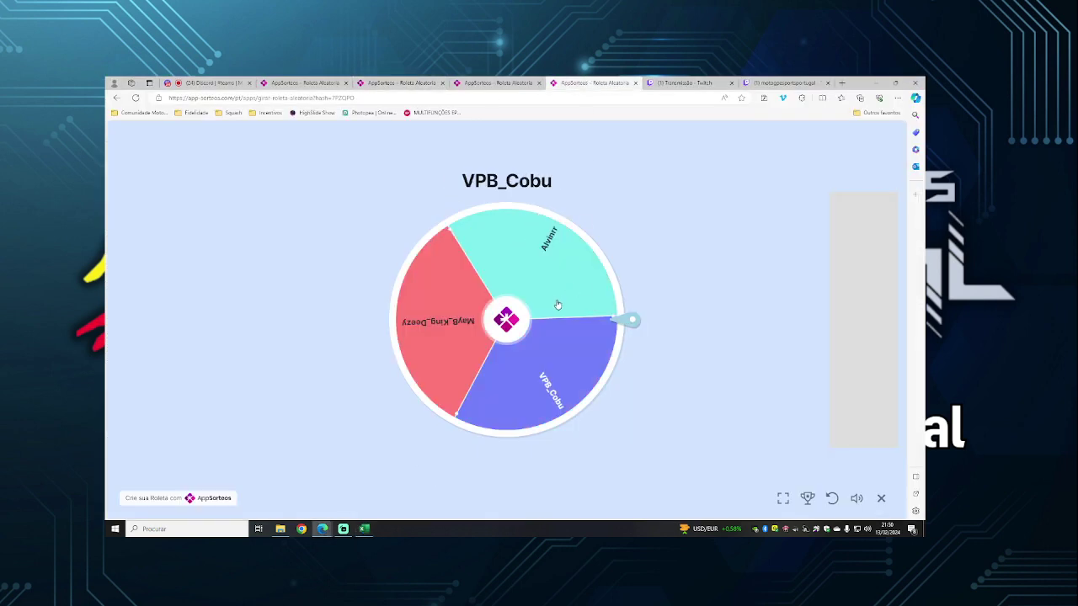
click(579, 360)
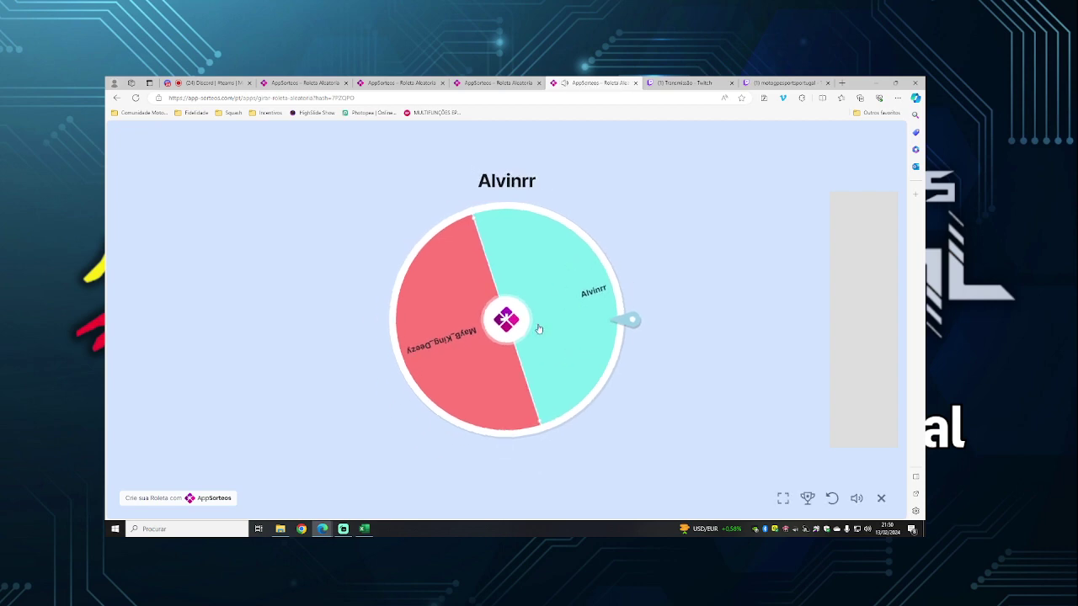
key(alt+tab)
key(alt+tab)
key(alt+tab)
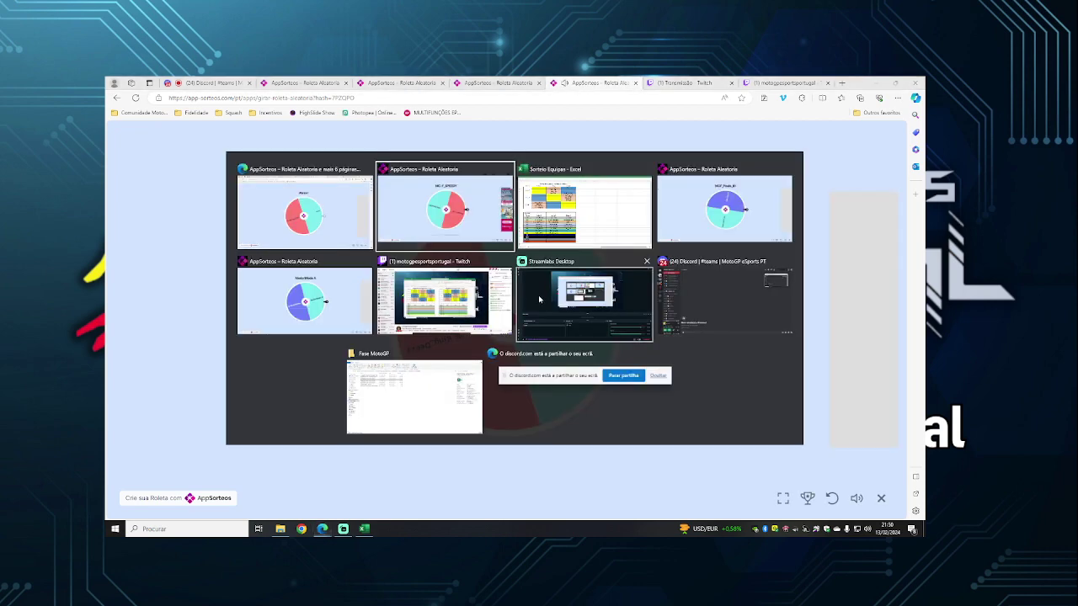
click(405, 411)
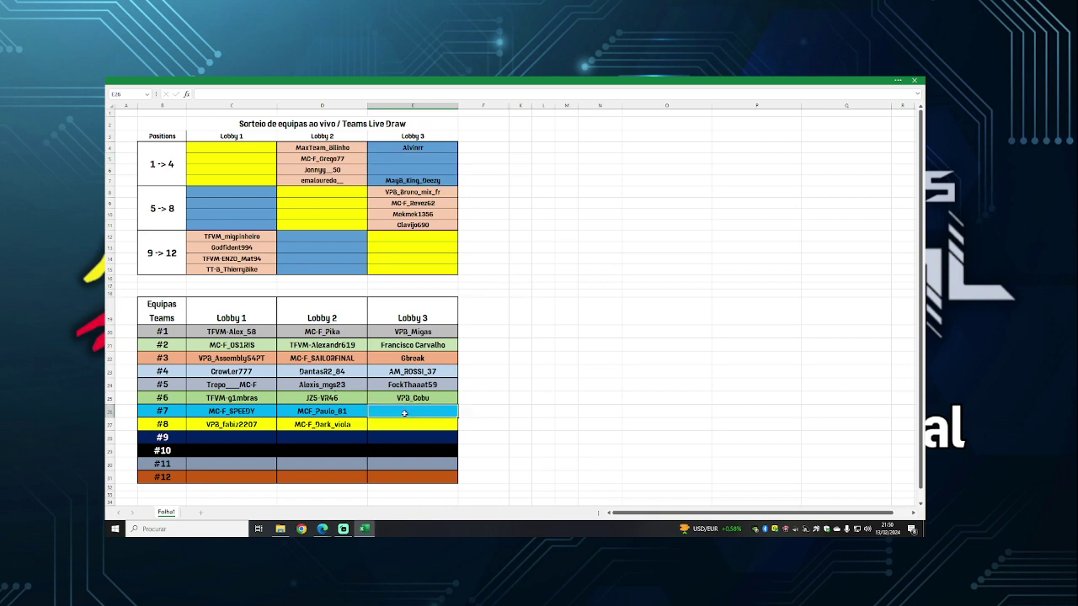
key(BackSpace)
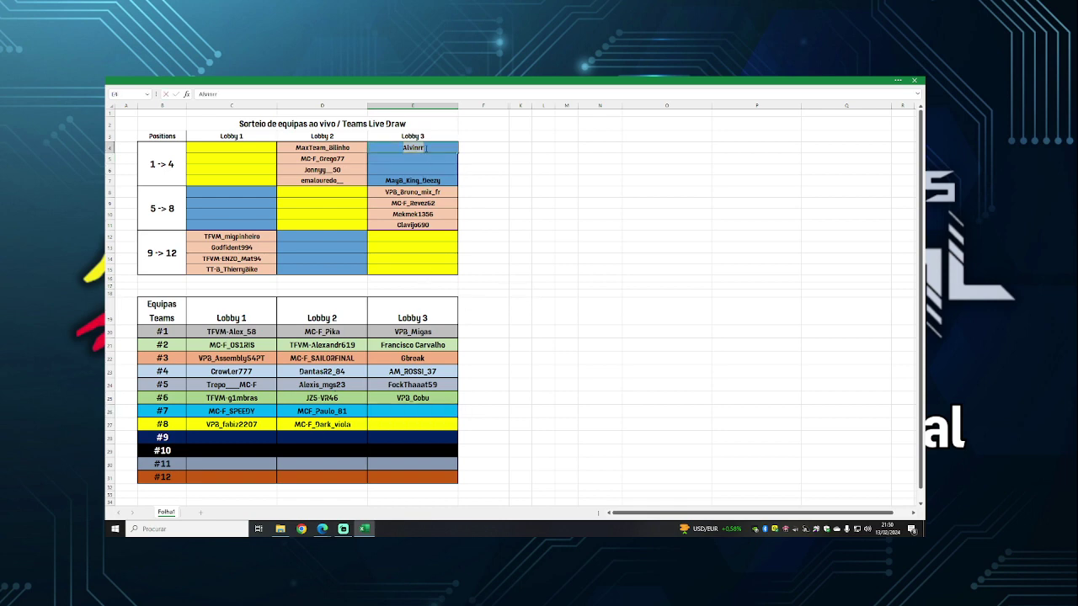
key(Return)
click(389, 409)
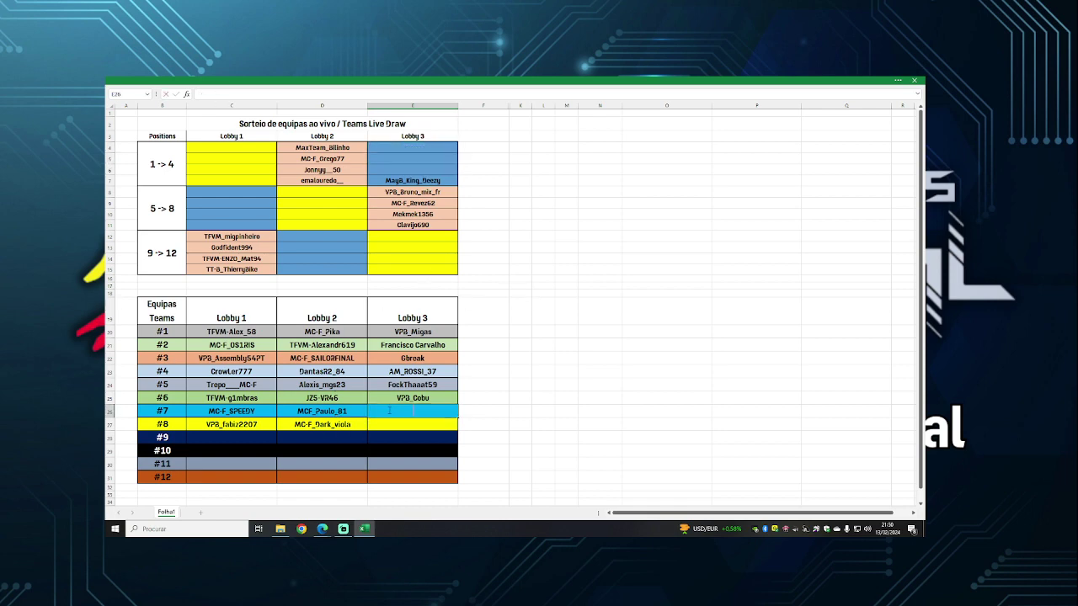
text(Alvinrr)
key(Return)
click(422, 179)
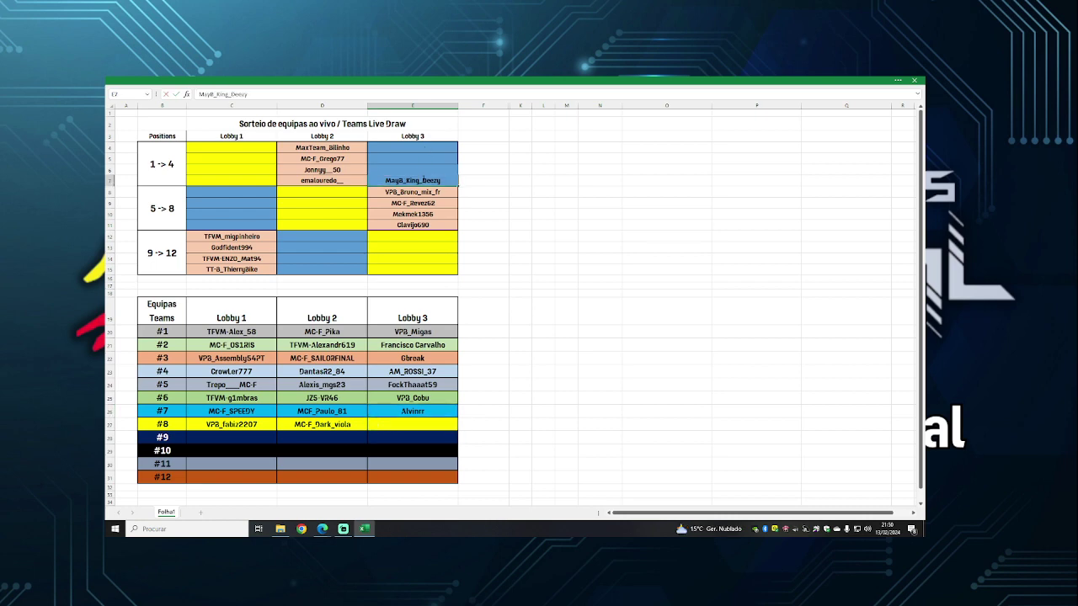
key(BackSpace)
key(Return)
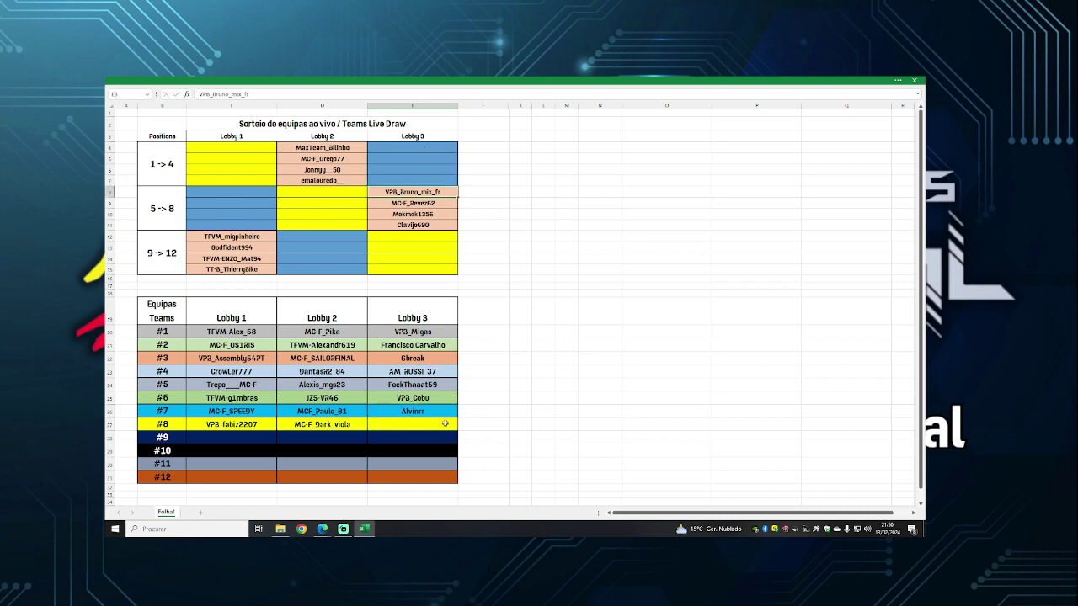
click(444, 425)
text(MayB_King_Deezy)
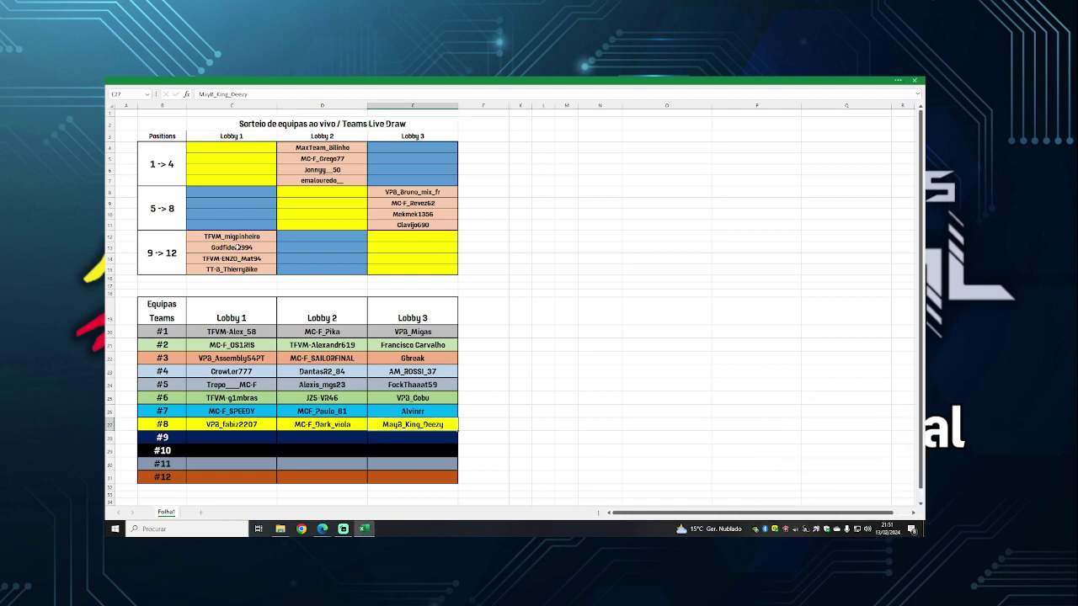
click(239, 236)
key(alt+Tab)
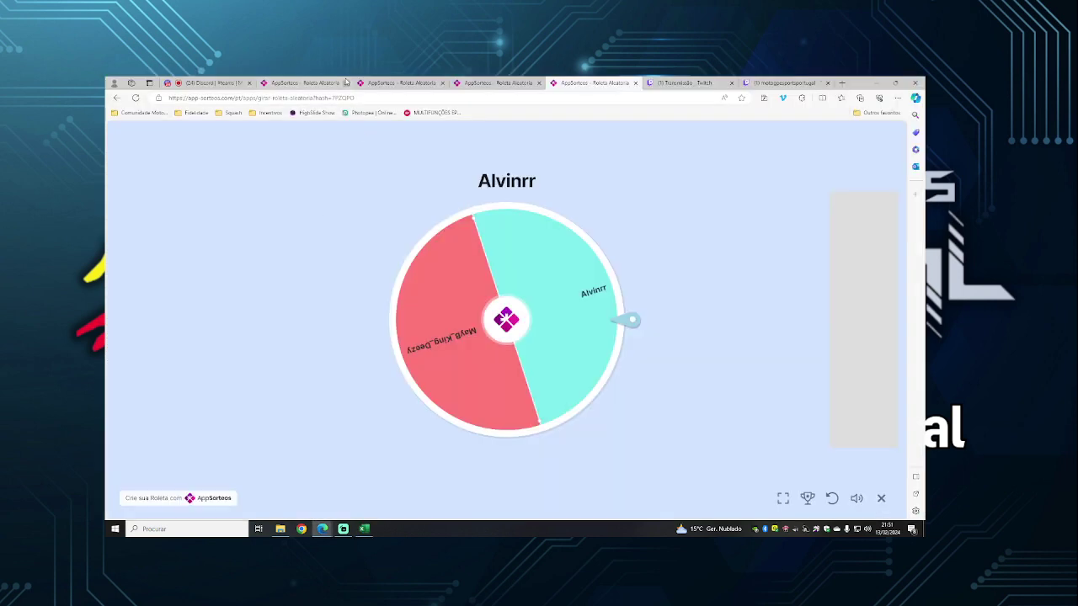
Step: Replace another lobby wheel's entries with the next four names
click(418, 82)
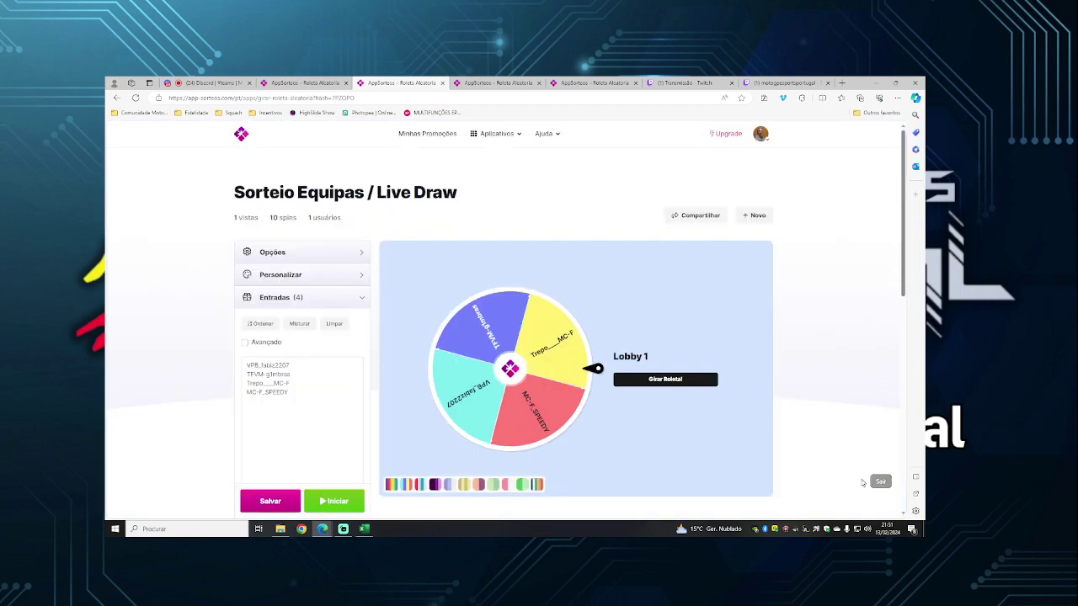
click(880, 497)
key(ctrl+a)
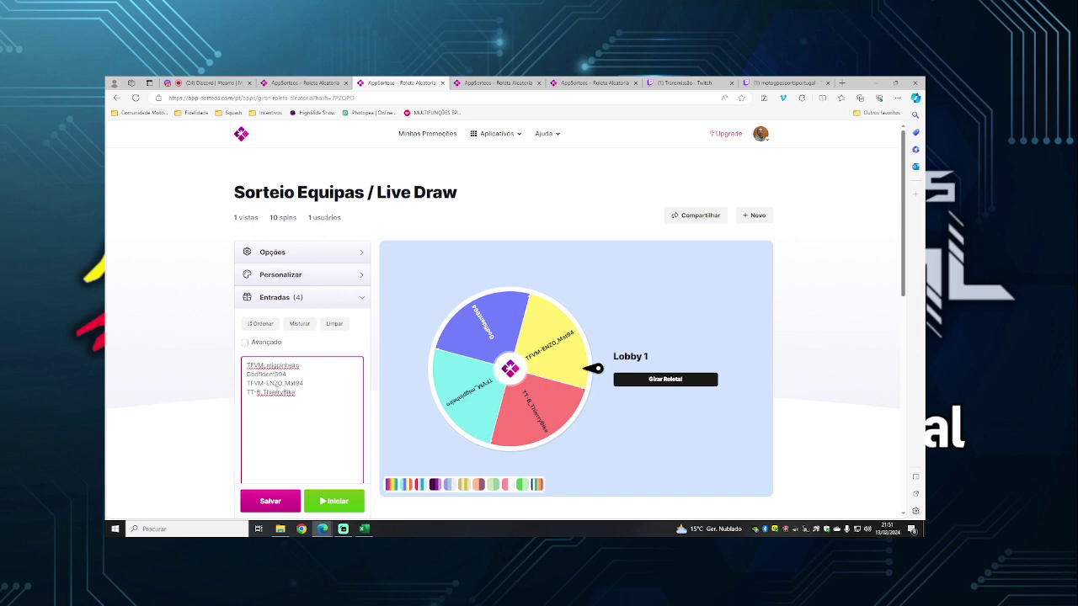
click(495, 82)
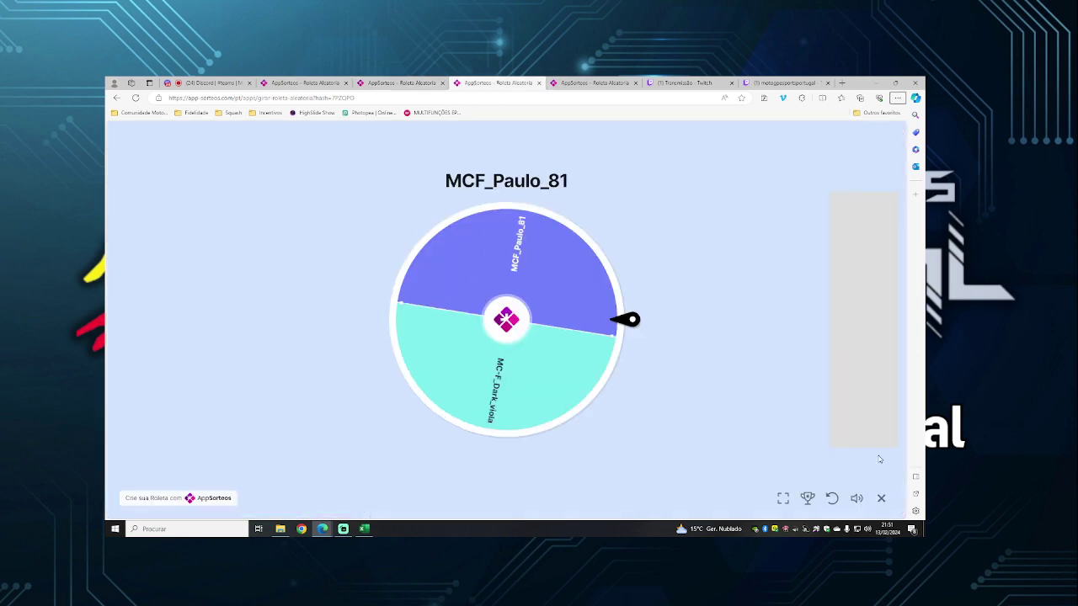
click(882, 499)
Step: Copy the Lobby 2 names in D4:D7 and paste them as the Lobby 2 wheel entries
key(alt+Tab)
key(alt+Tab)
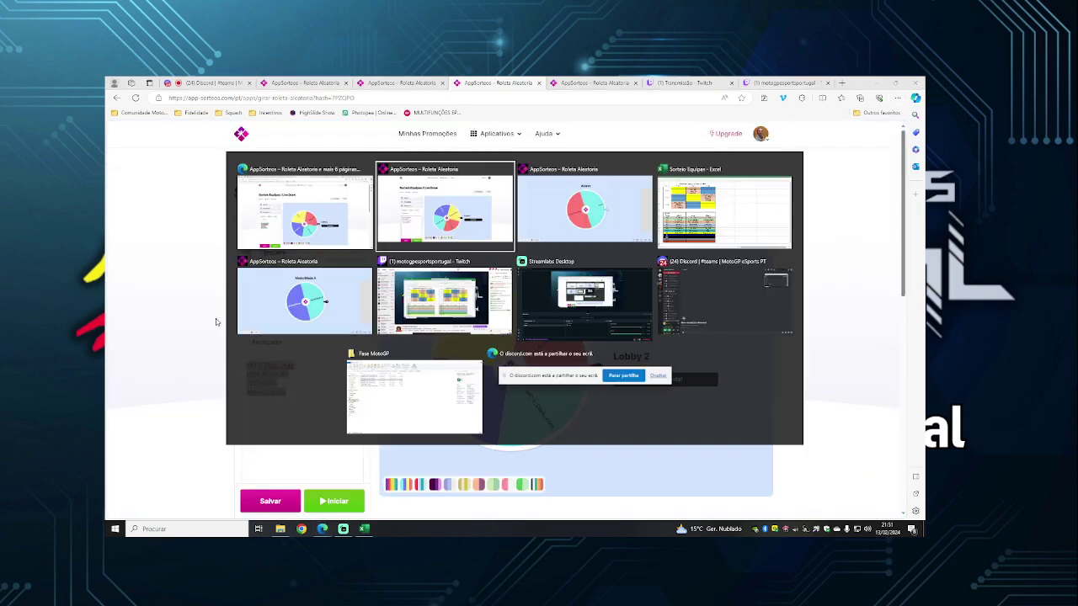
key(alt+Tab)
drag(319, 149, 309, 182)
key(ctrl+c)
key(alt+Tab)
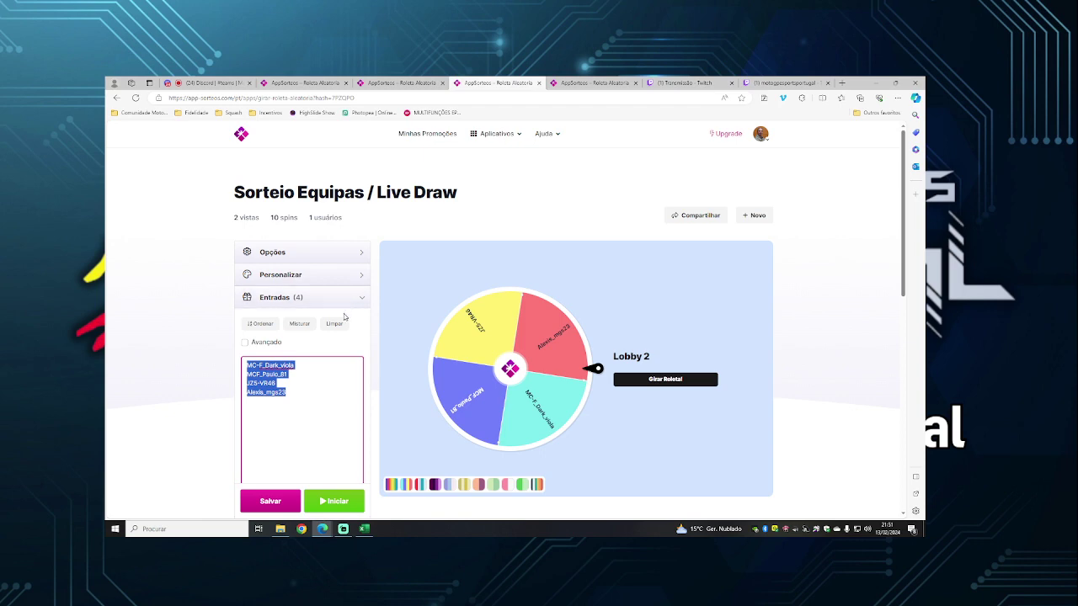
key(ctrl+v)
key(BackSpace)
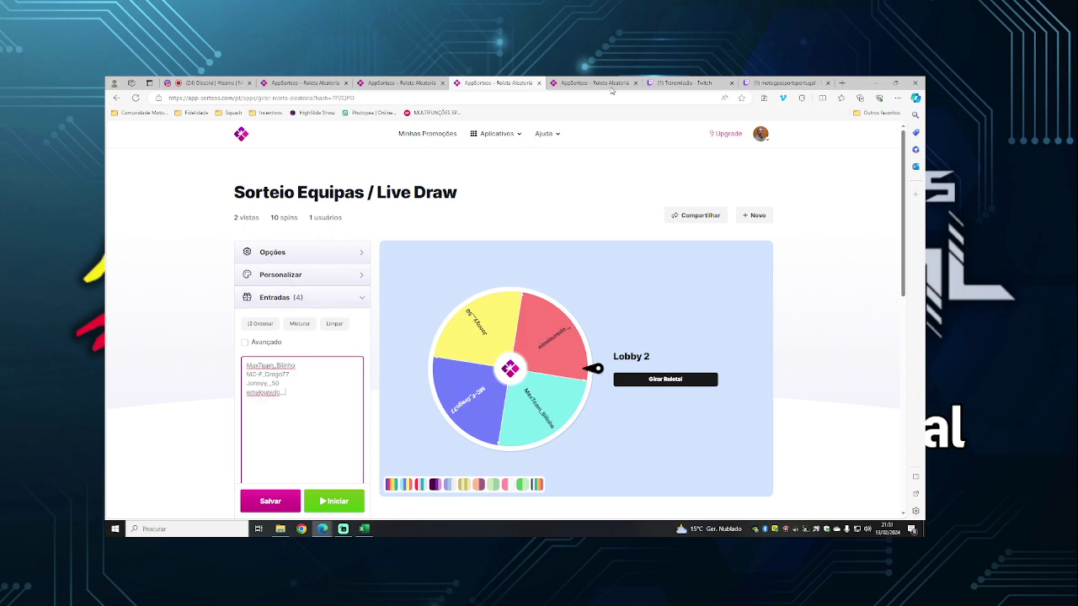
click(593, 83)
click(497, 83)
Step: Copy the Lobby 3 names in E8:E11 and replace the Lobby 3 wheel entries with them
key(alt+Tab)
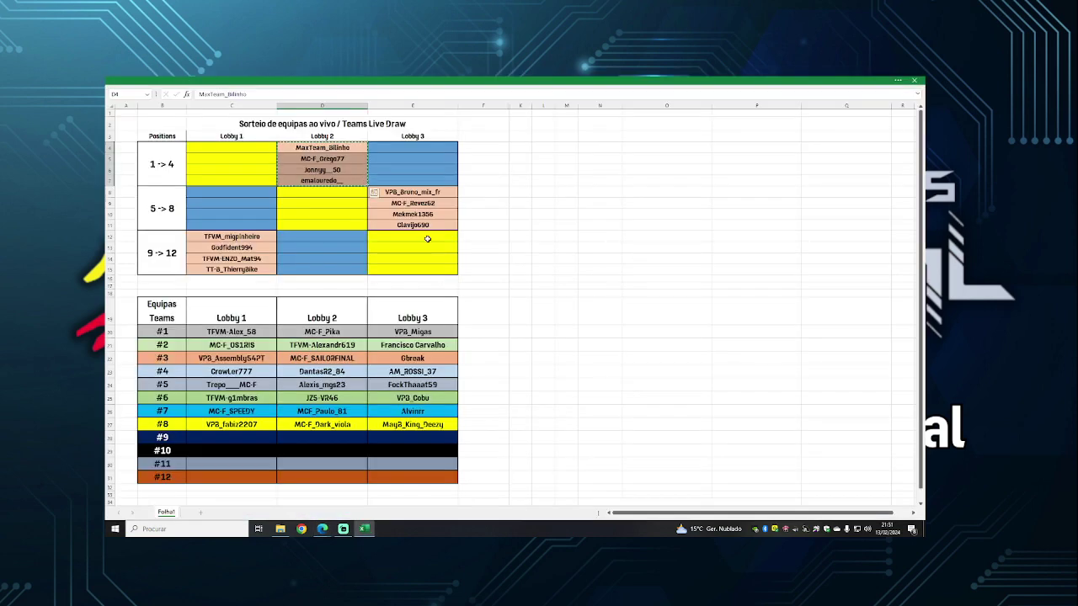
drag(426, 224, 426, 191)
key(ctrl+c)
key(alt+Tab)
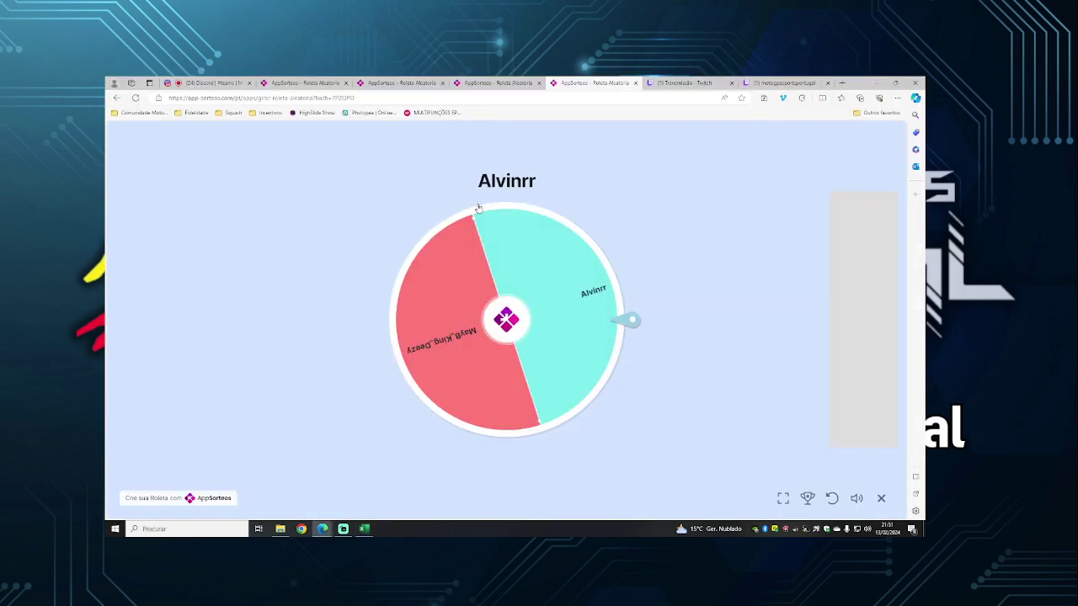
click(881, 498)
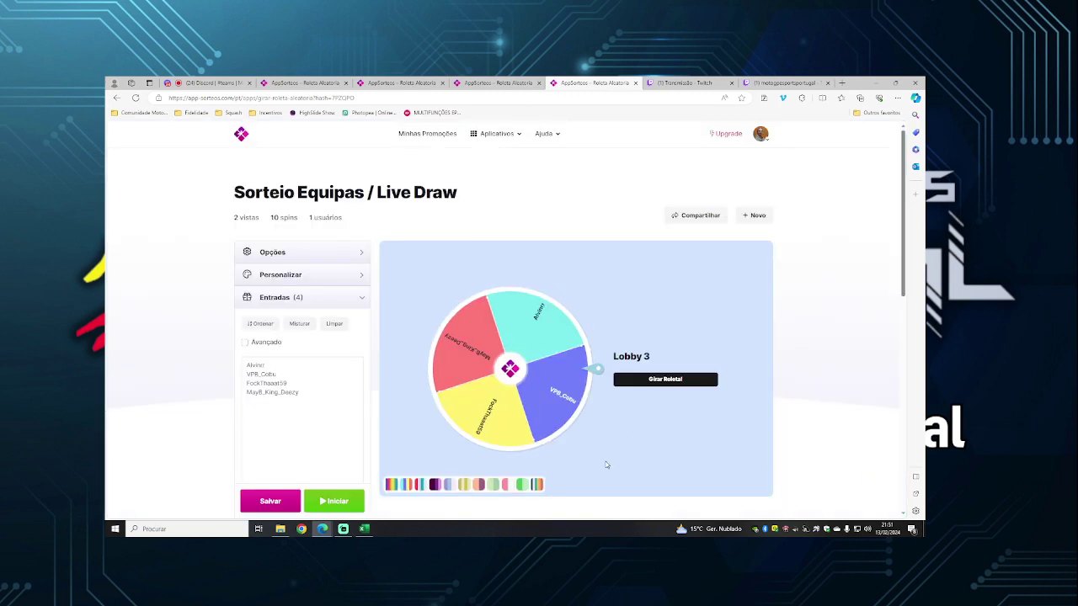
click(337, 413)
key(ctrl+a)
key(ctrl+v)
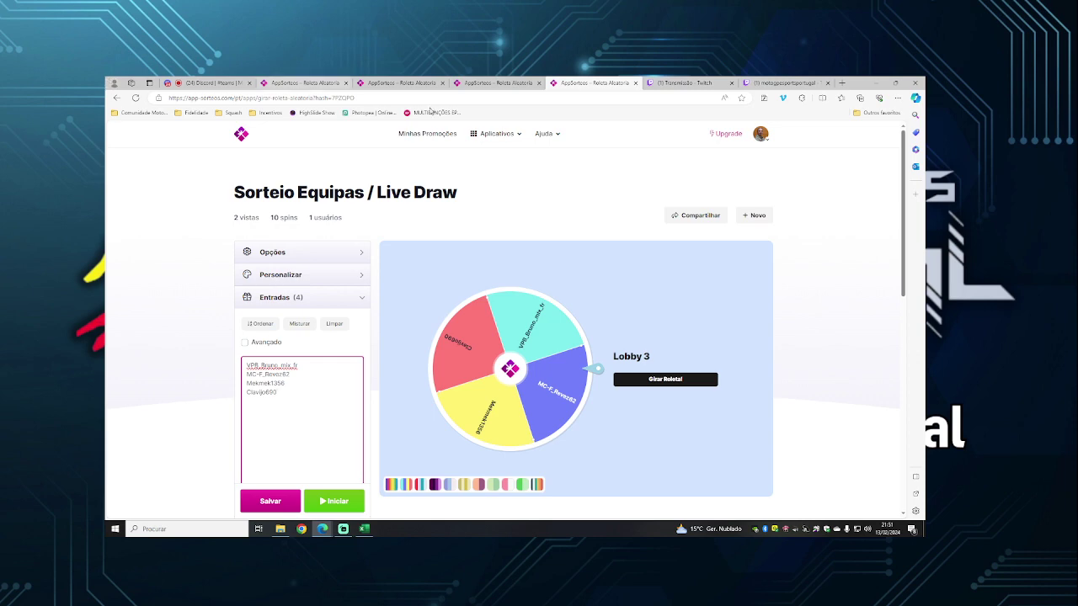
click(404, 82)
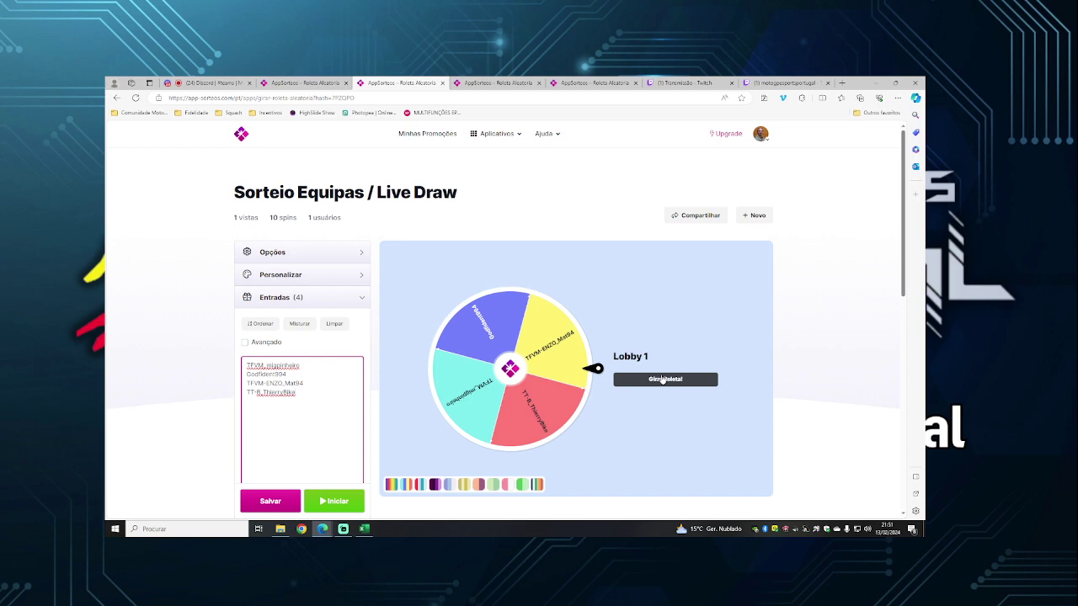
click(664, 380)
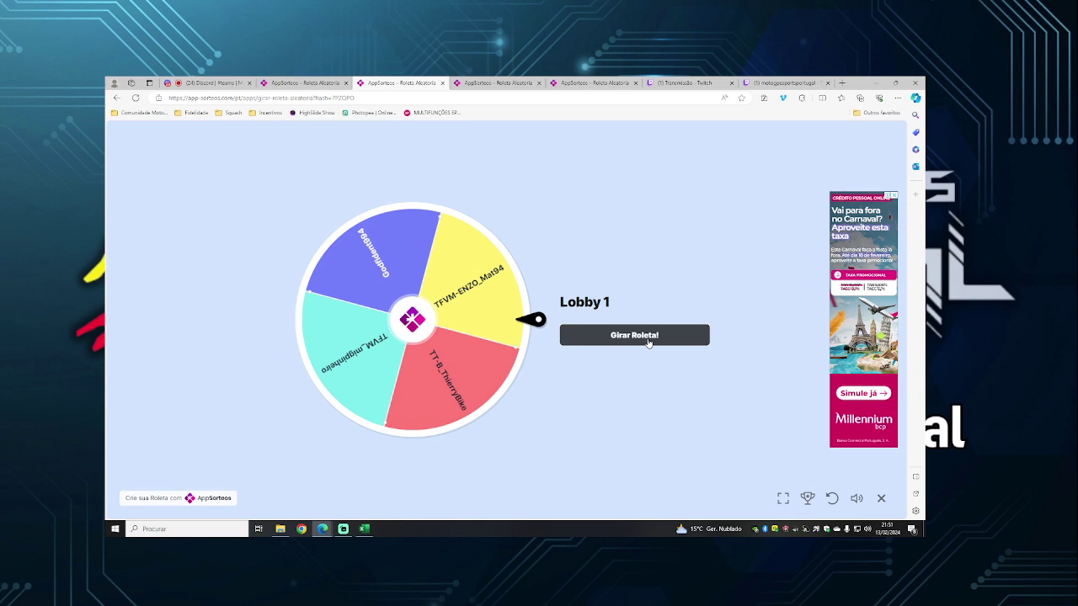
click(648, 343)
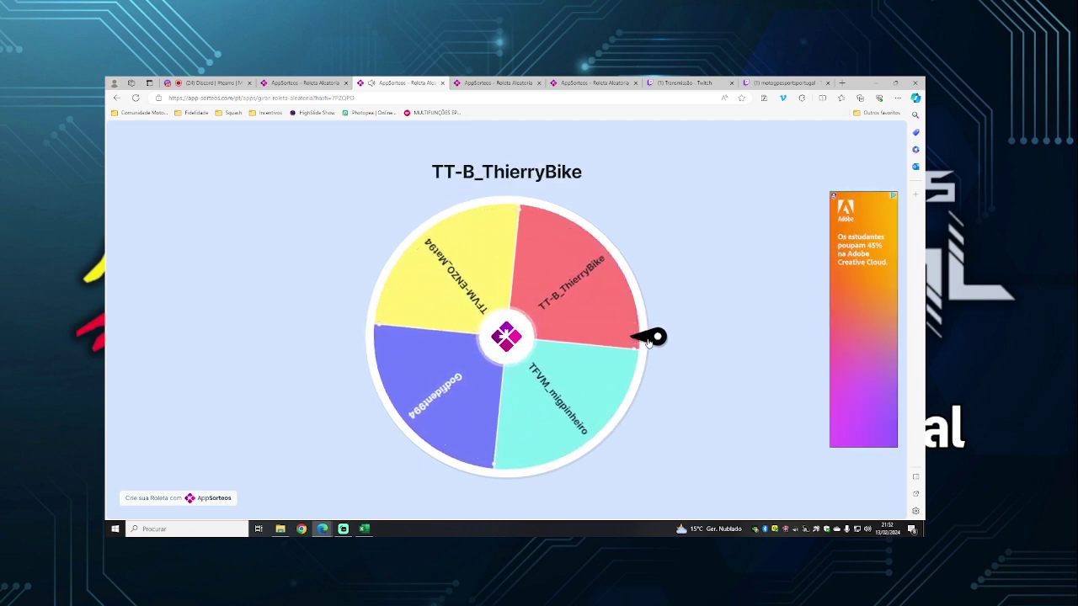
key(alt+Tab)
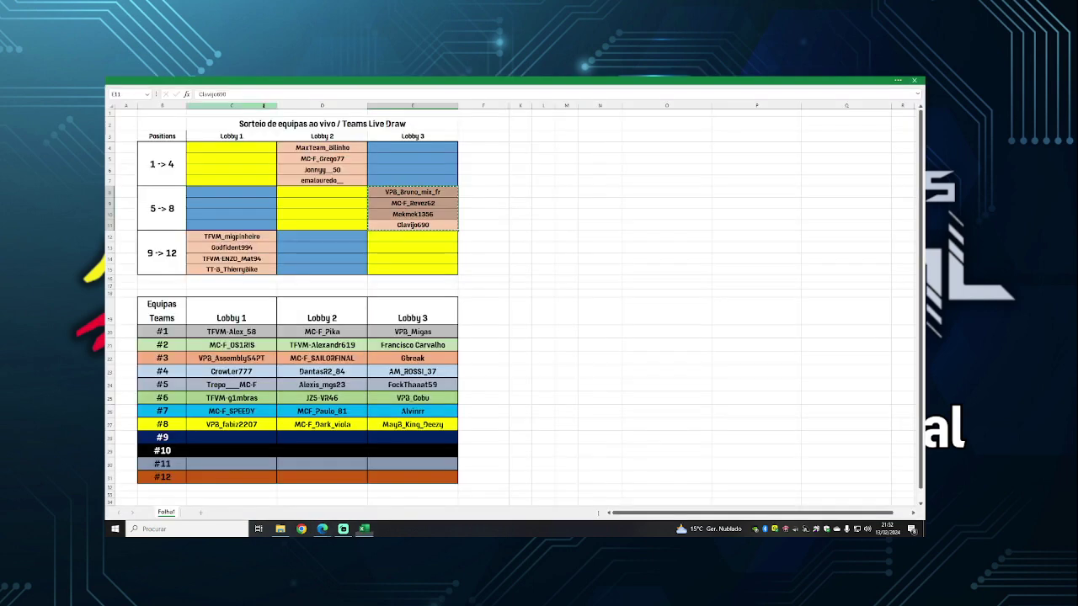
click(232, 258)
key(Delete)
click(247, 270)
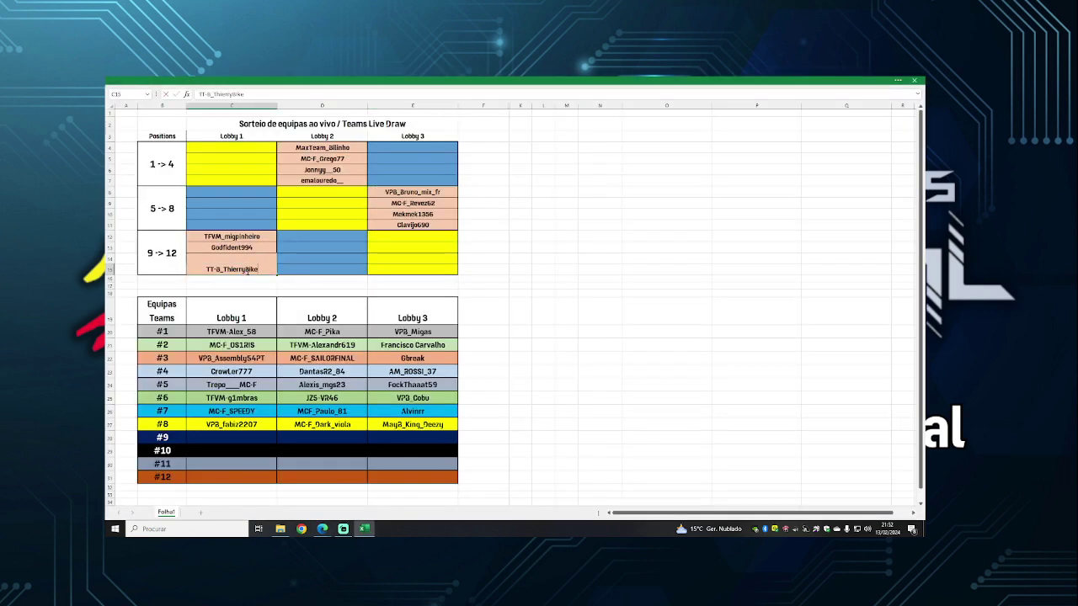
key(Escape)
key(ctrl+z)
Step: Paste TT-8_ThierryBike into team #9's Lobby 1 cell C28
click(241, 437)
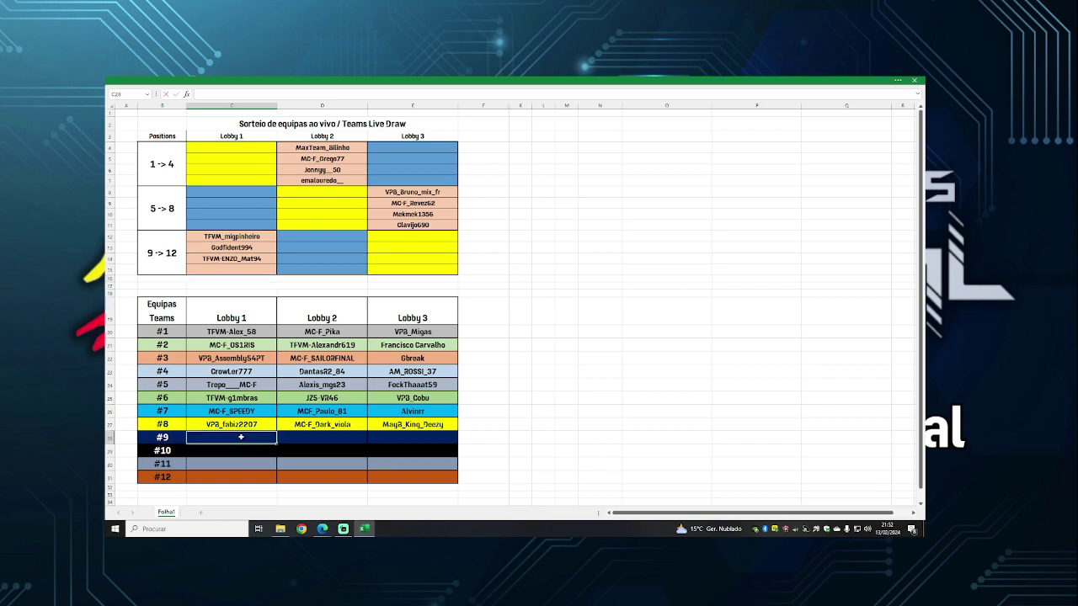
key(ctrl+v)
key(Tab)
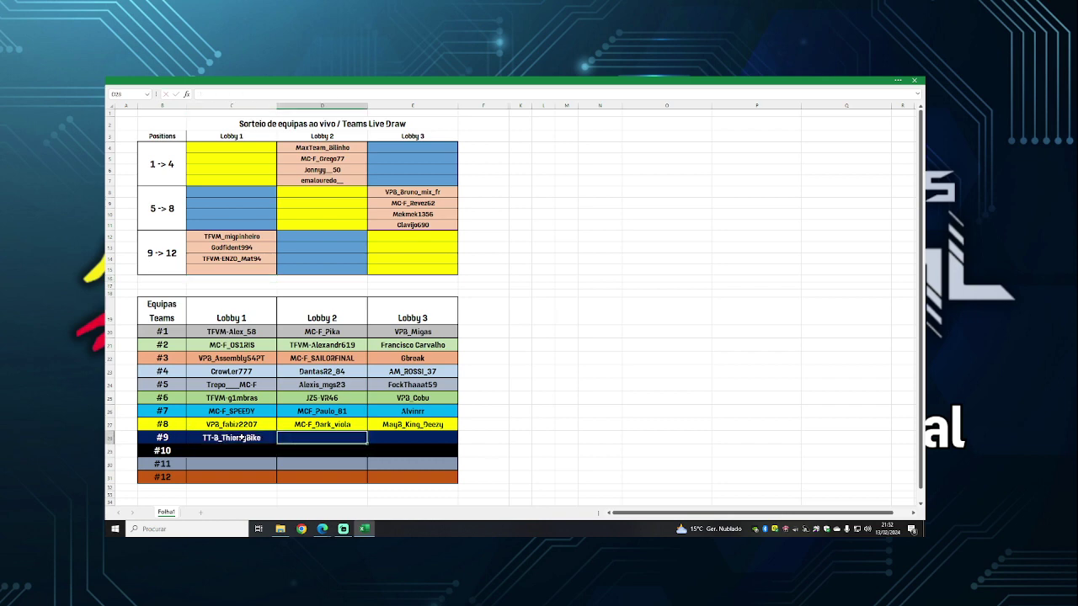
click(241, 437)
key(Left)
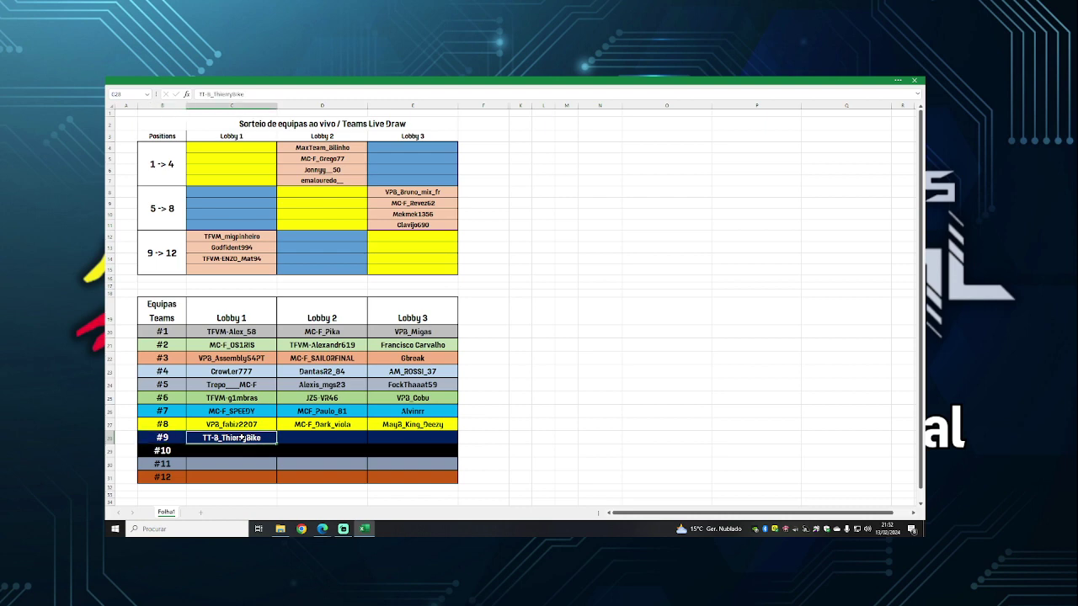
key(alt+Tab)
click(497, 82)
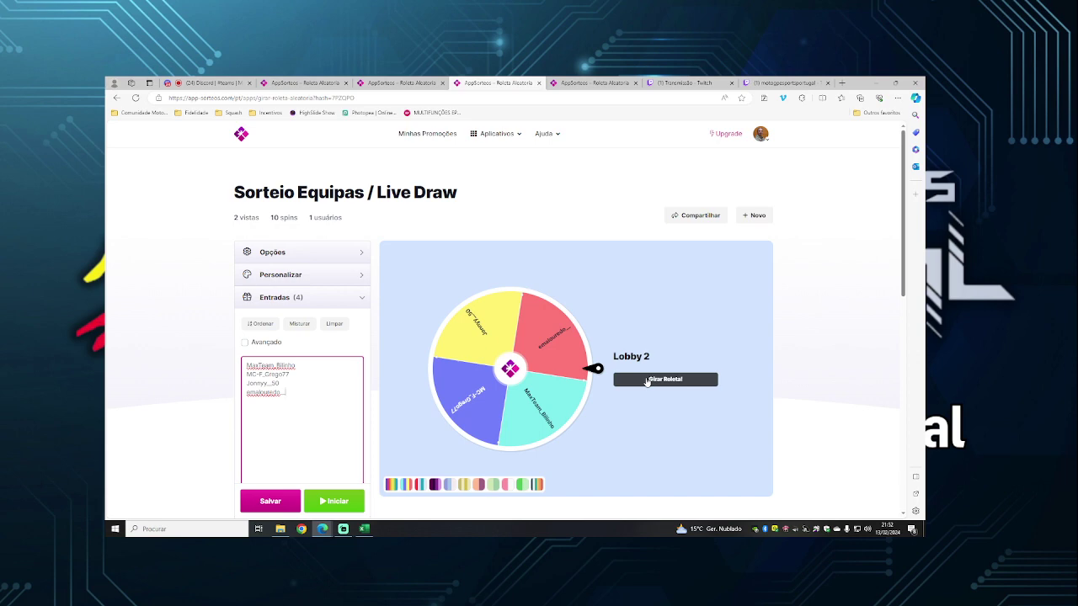
click(646, 381)
click(640, 338)
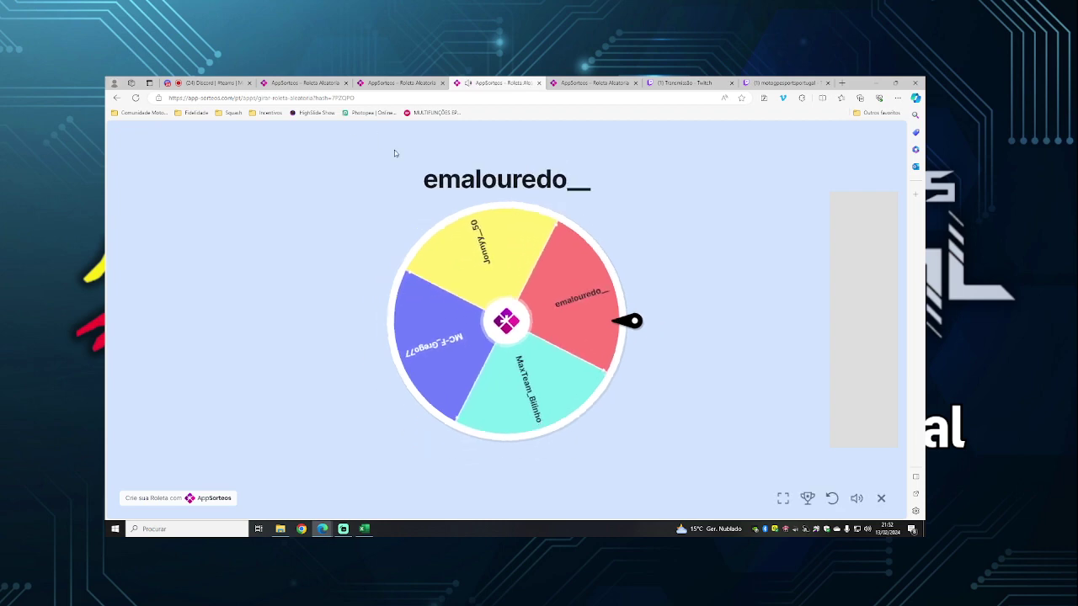
key(alt+Tab)
key(Tab)
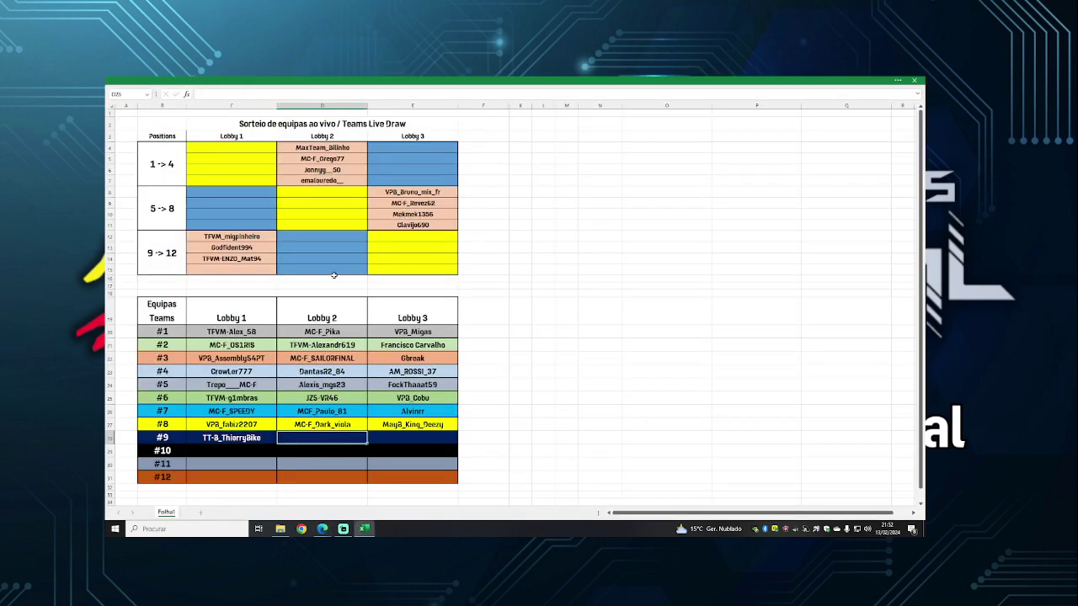
click(332, 180)
key(Delete)
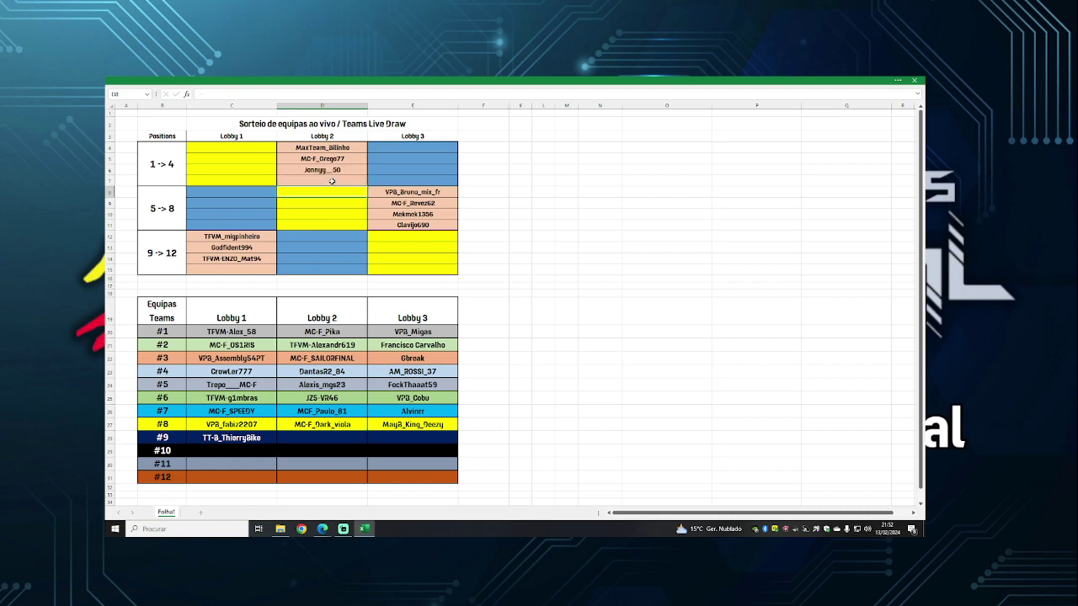
click(354, 384)
click(326, 438)
text(emalouredo_)
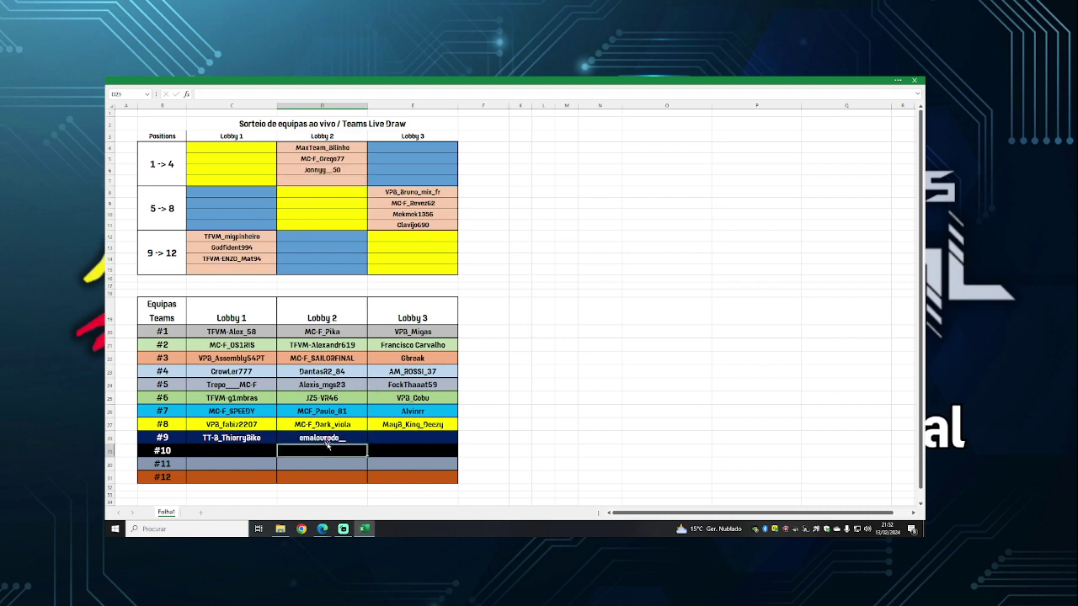
key(Tab)
Step: Spin the Lobby 3 wheel in presentation view to draw the next player
key(alt+Tab)
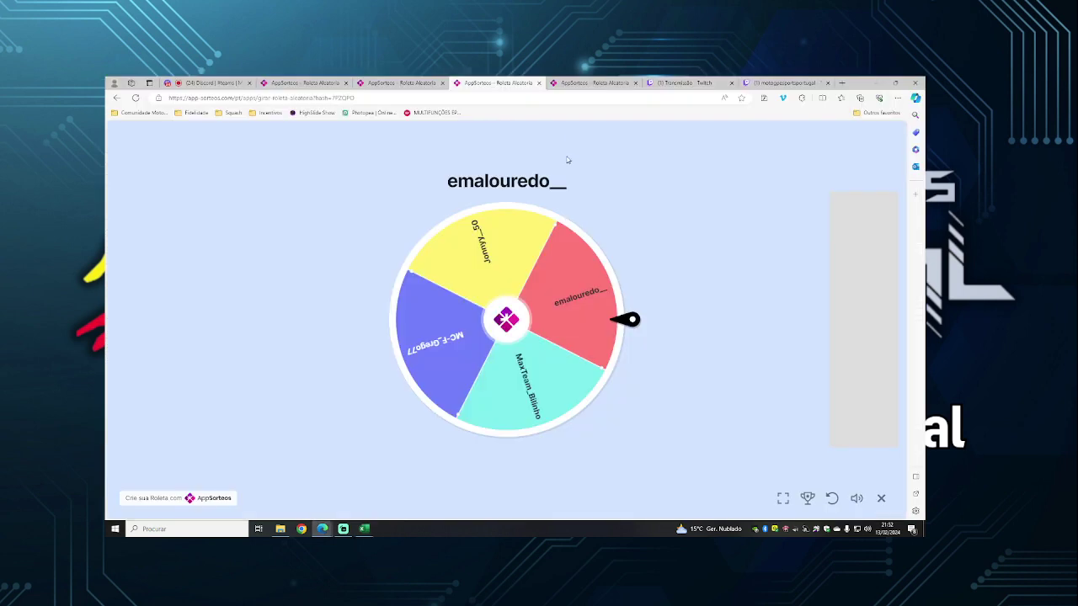
click(585, 84)
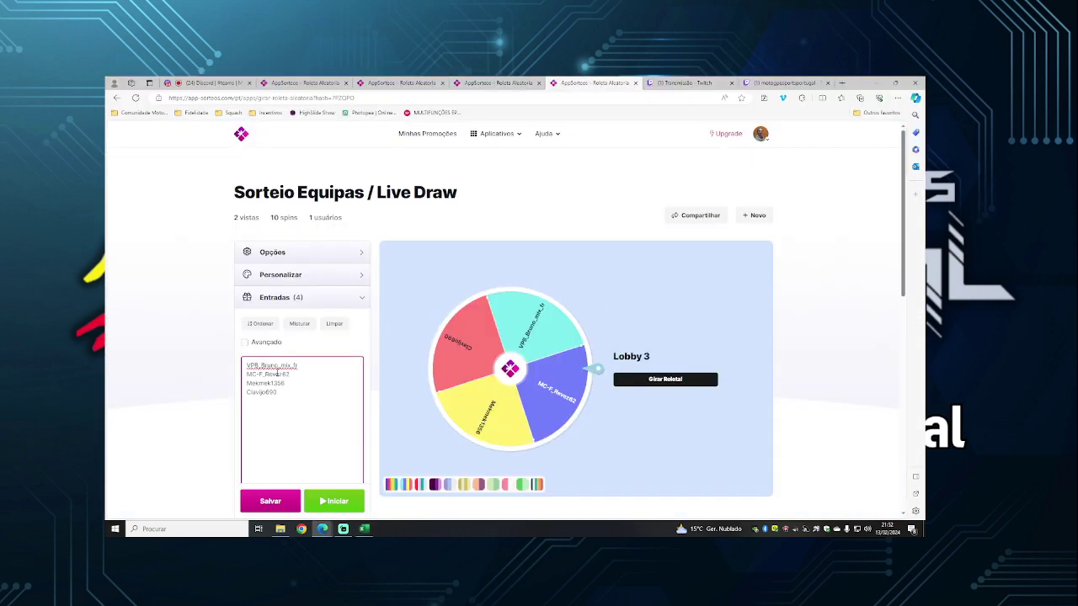
click(640, 380)
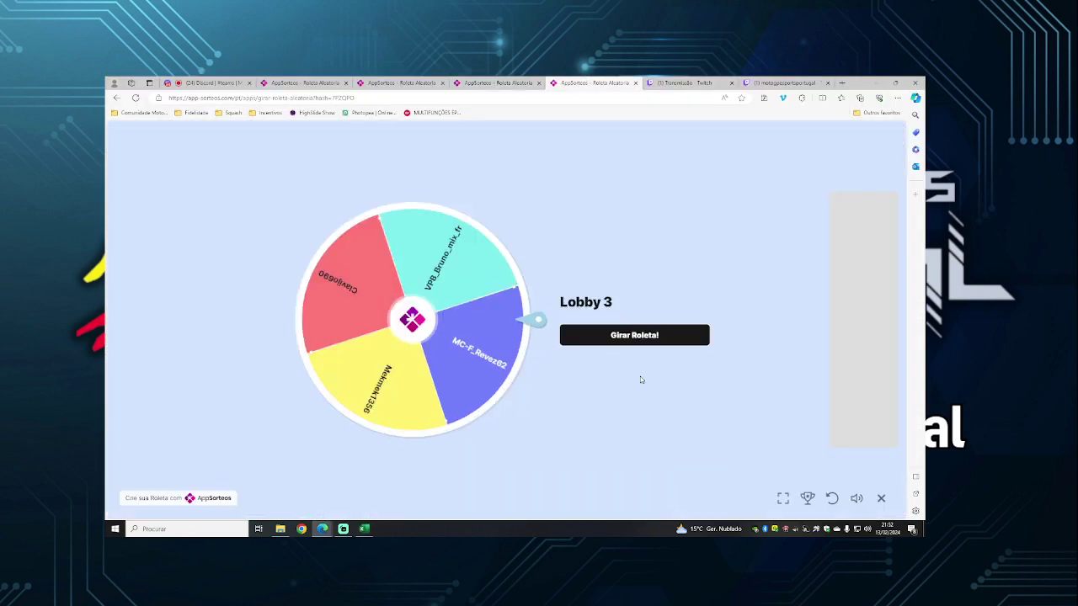
click(637, 344)
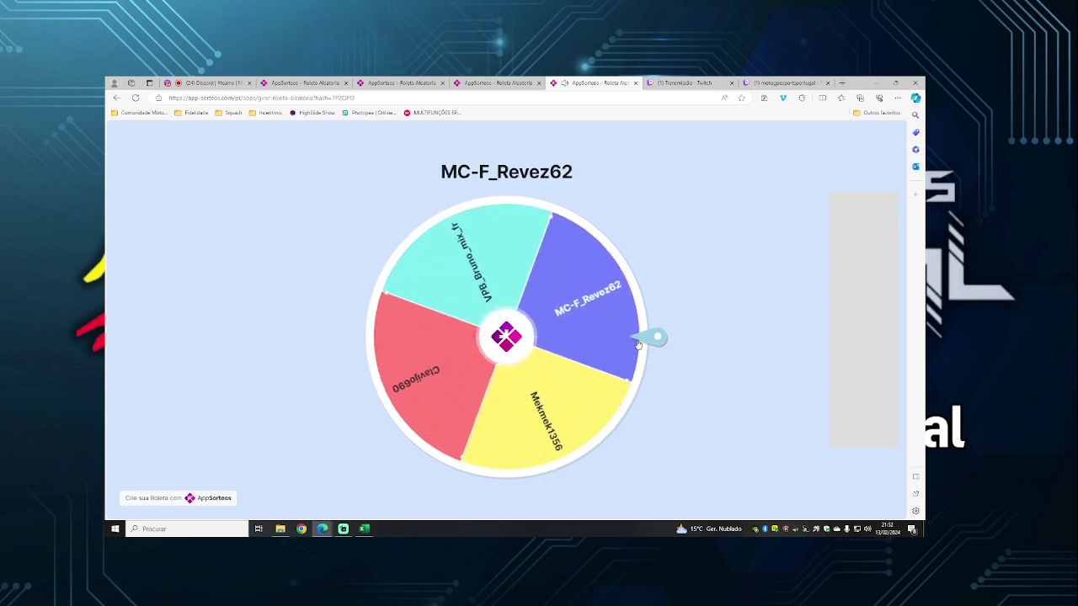
Step: Move MC-F_Revez62 from the Lobby 3 grid into team #9's Lobby 3 cell E28
key(alt+Tab)
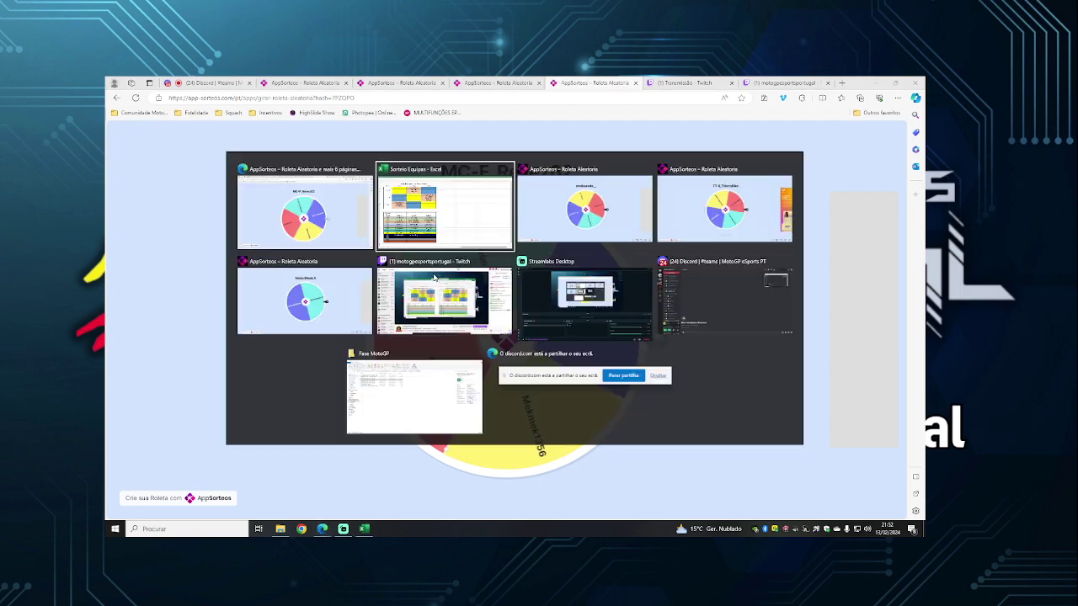
key(alt+Tab)
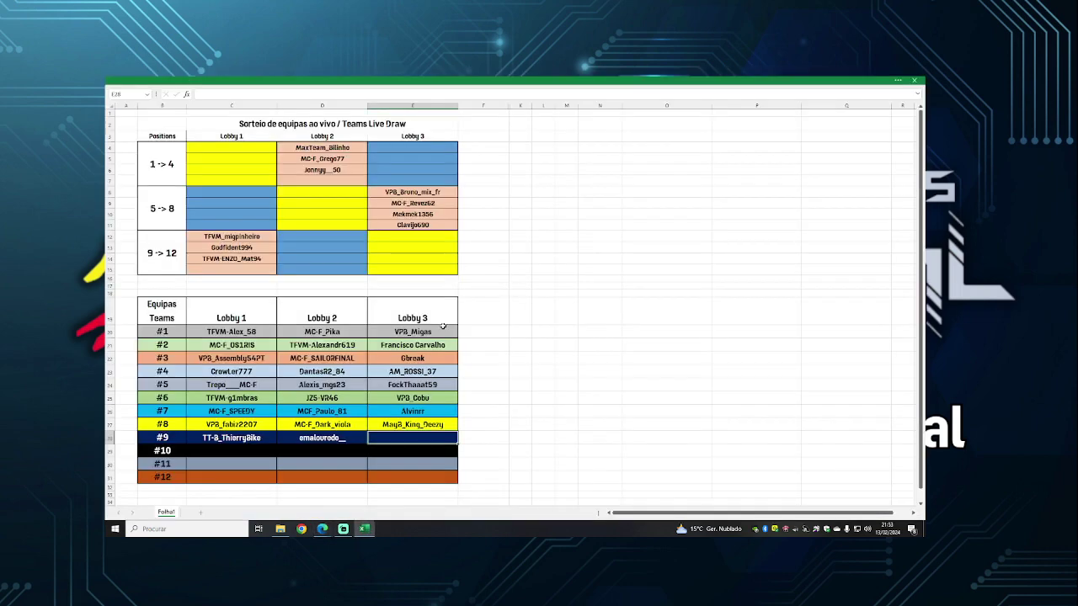
click(432, 193)
key(Down)
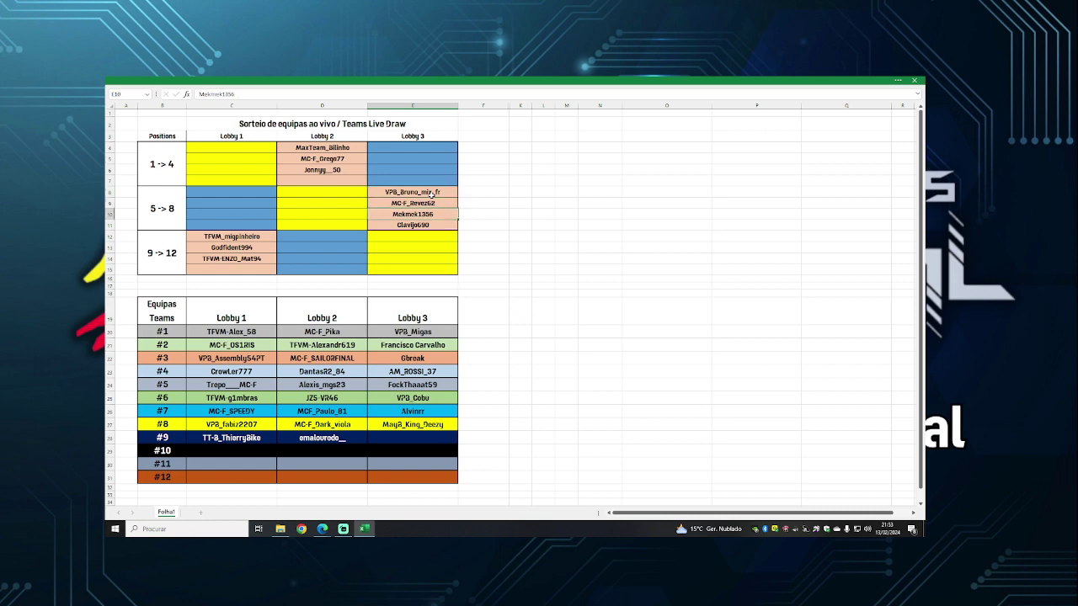
key(Delete)
key(Down)
key(Down)
key(Down)
key(Down)
key(Down)
key(Down)
key(Down)
key(Down)
key(Down)
key(Down)
key(Down)
key(Down)
key(Down)
key(Down)
key(Down)
key(Down)
key(Down)
key(Down)
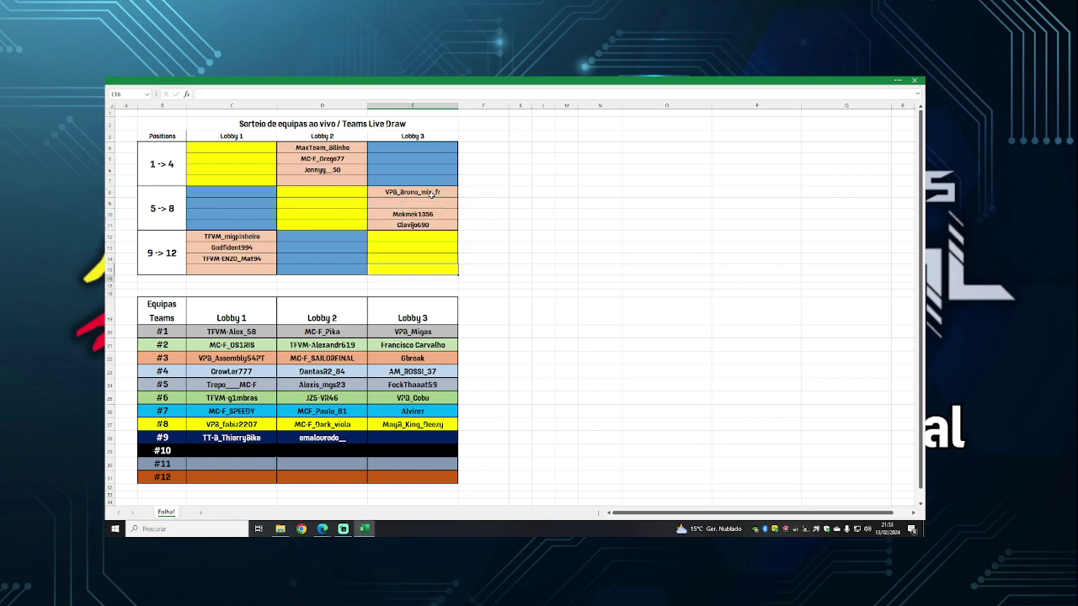
key(Down)
key(ctrl+v)
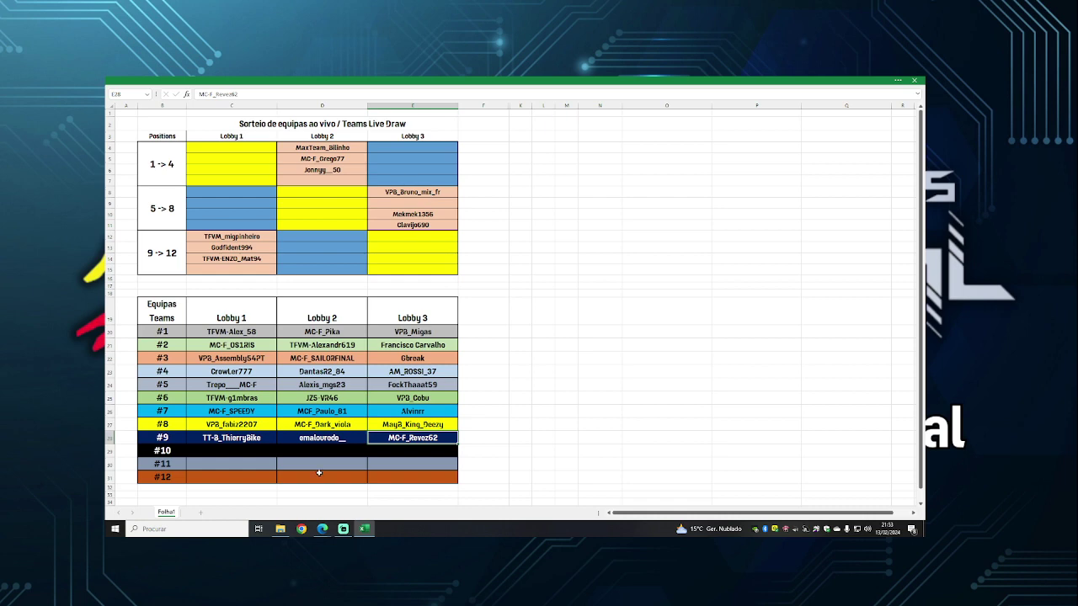
click(251, 451)
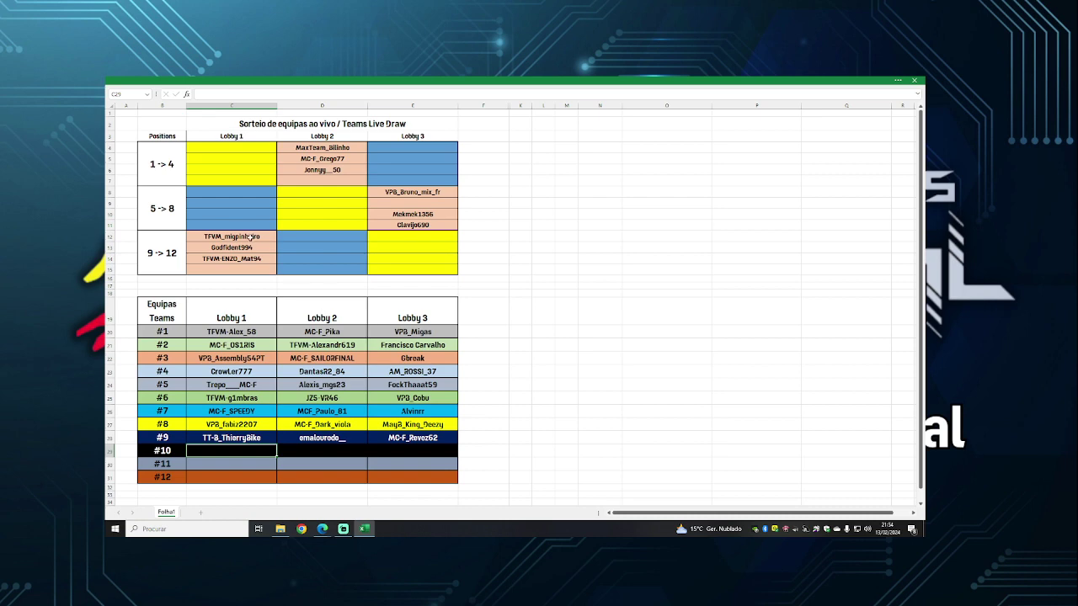
key(alt+Tab)
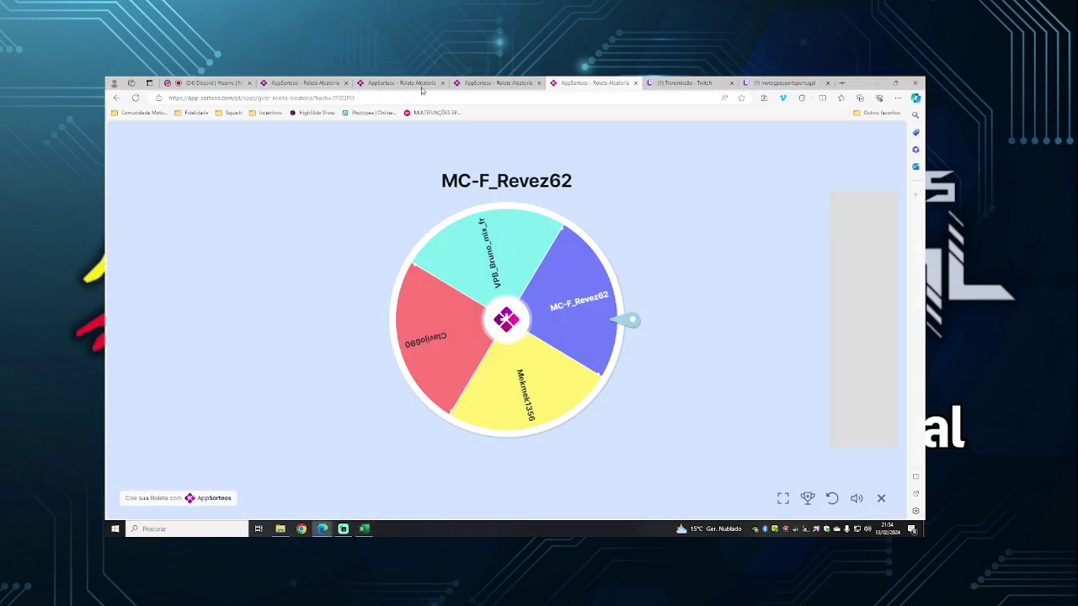
click(409, 84)
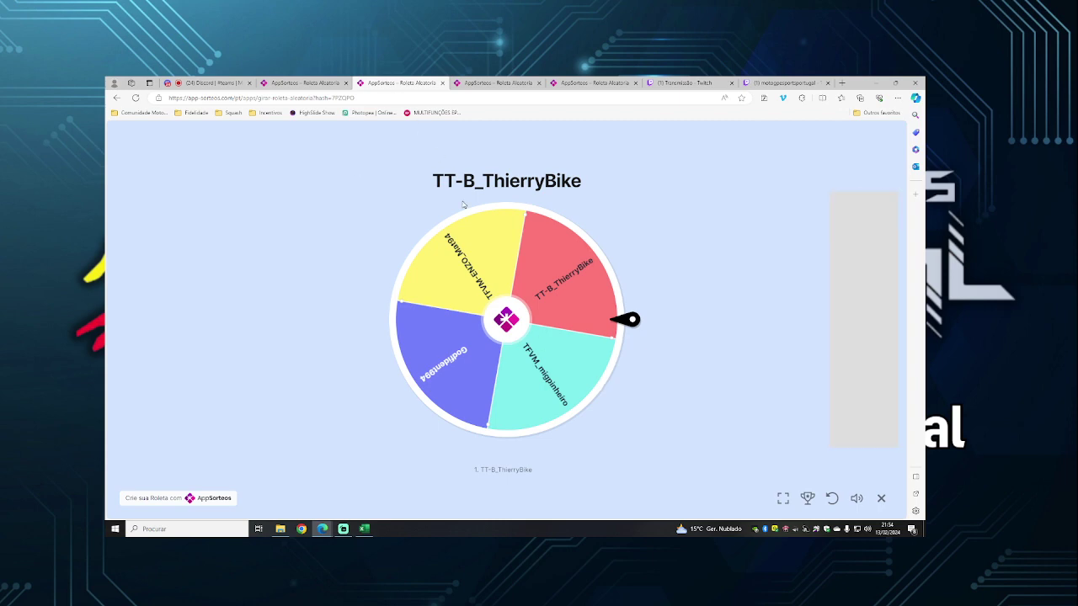
key(alt+Tab)
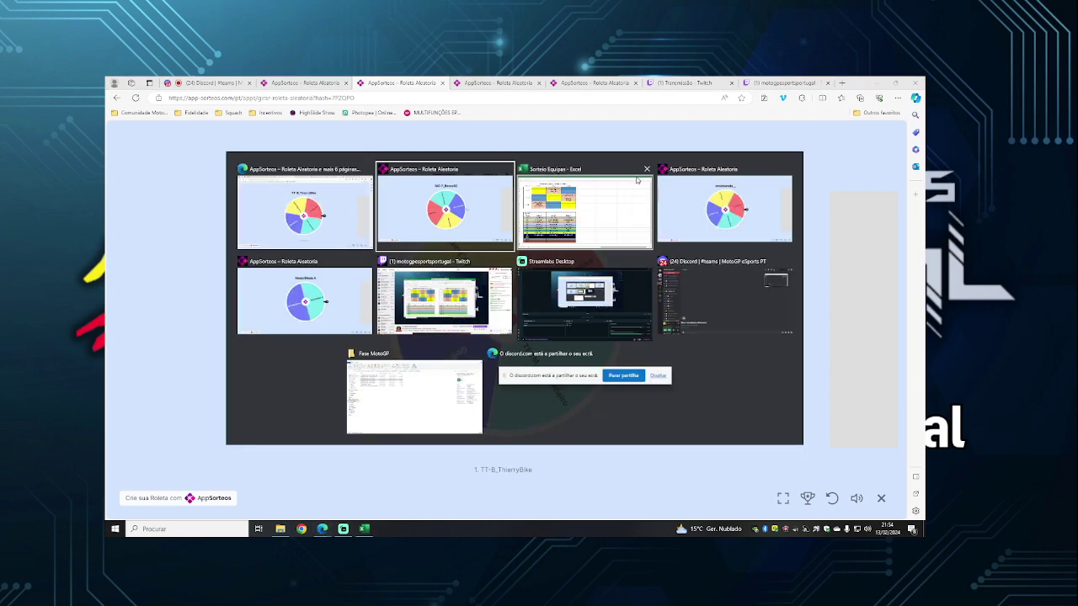
key(alt+Tab)
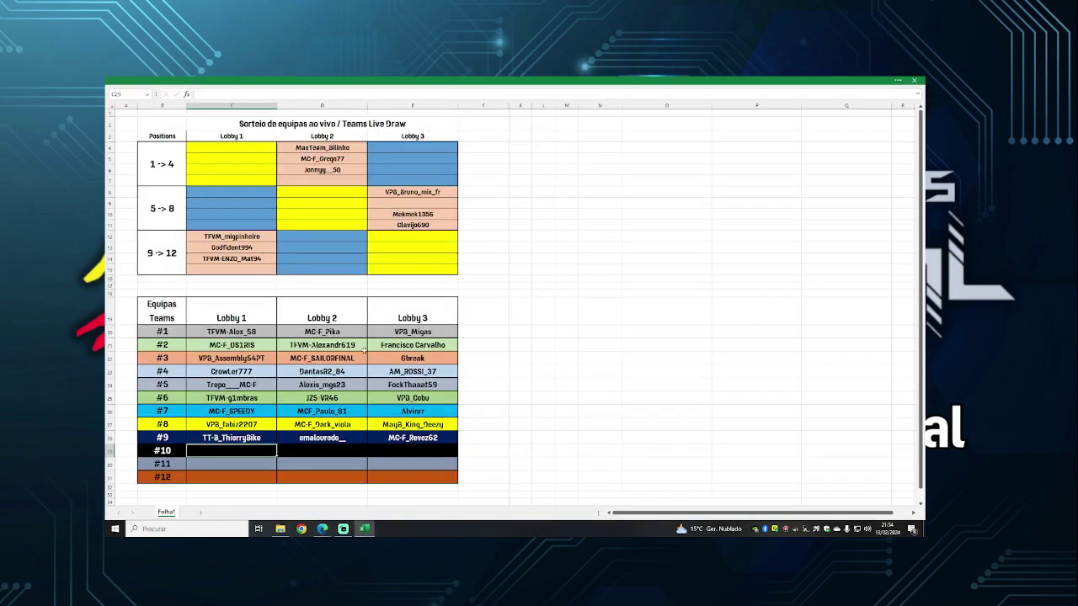
key(alt+Tab)
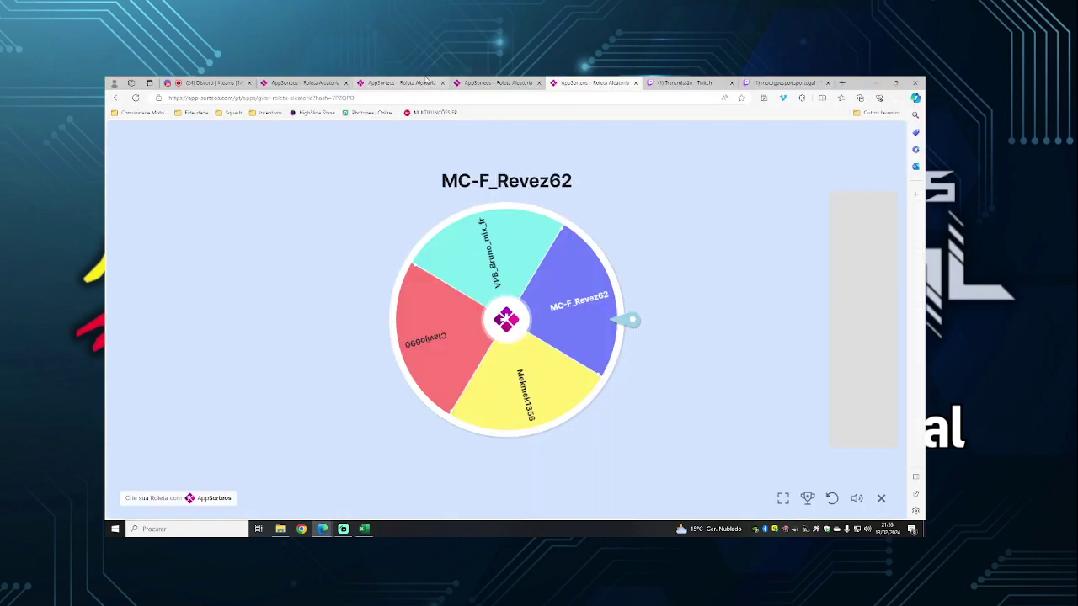
key(ctrl+shift+Tab)
key(ctrl+shift+Tab)
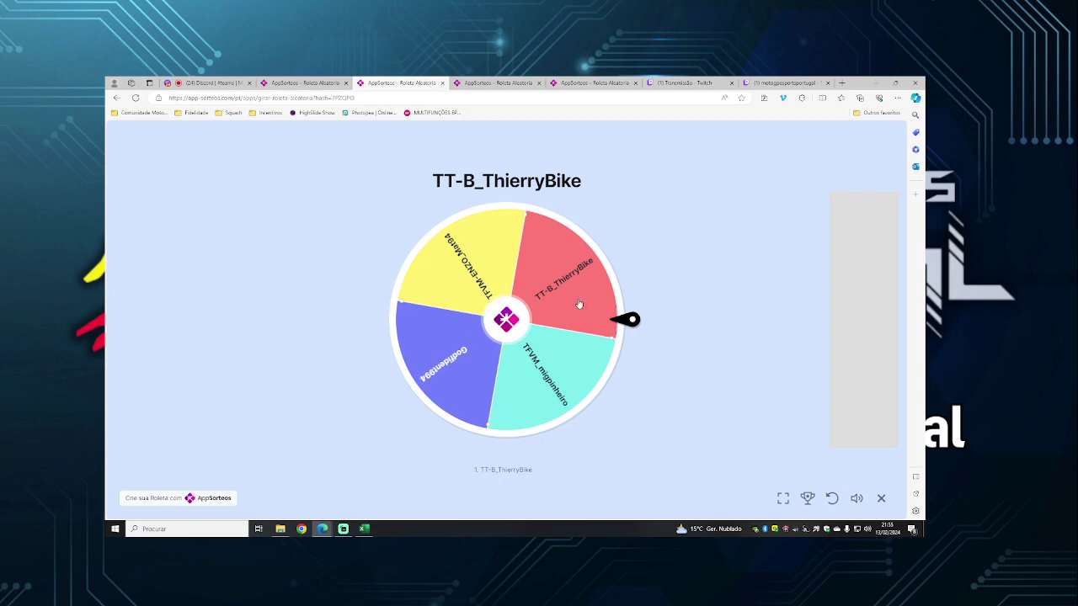
click(579, 303)
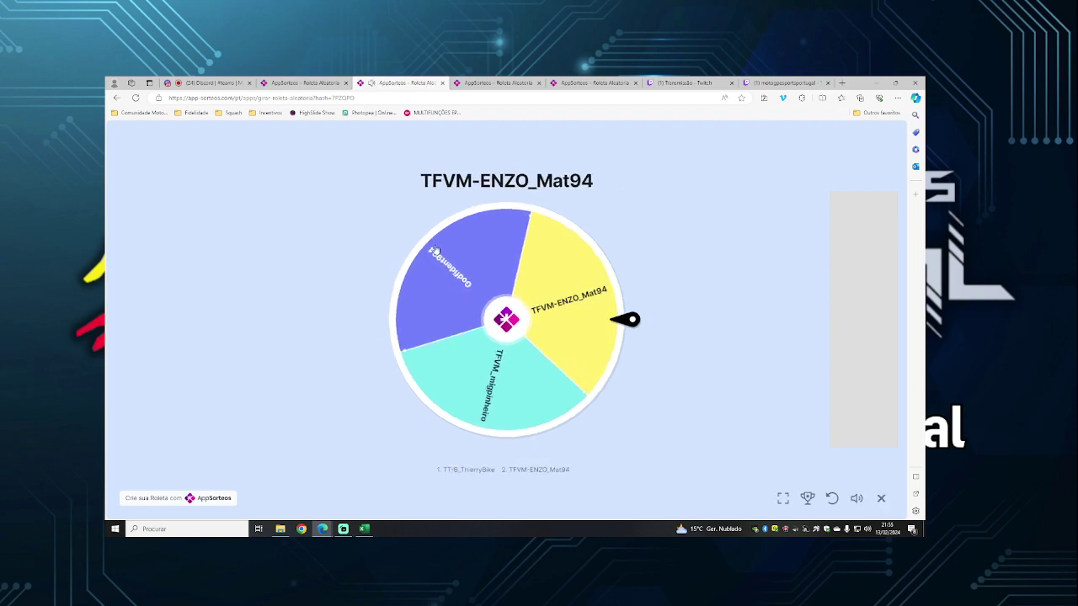
key(alt+Tab)
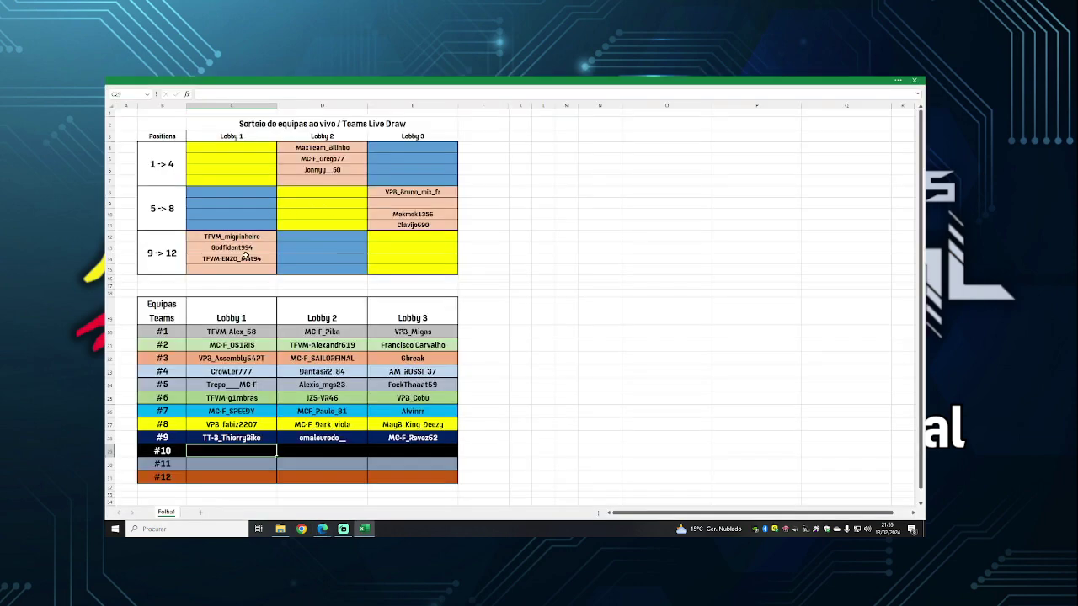
click(246, 258)
key(Delete)
key(Down)
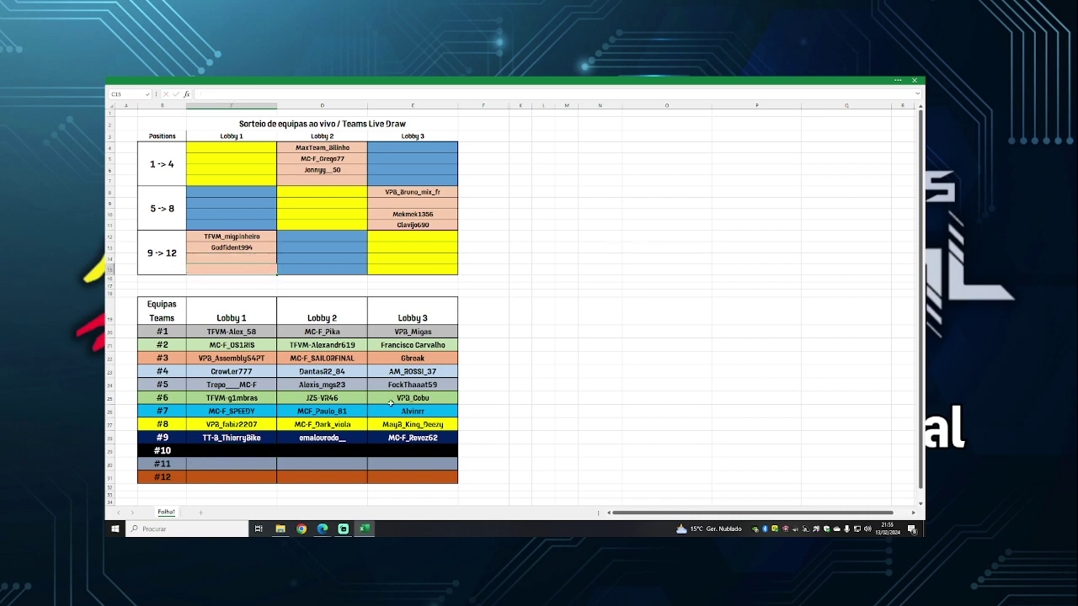
click(271, 449)
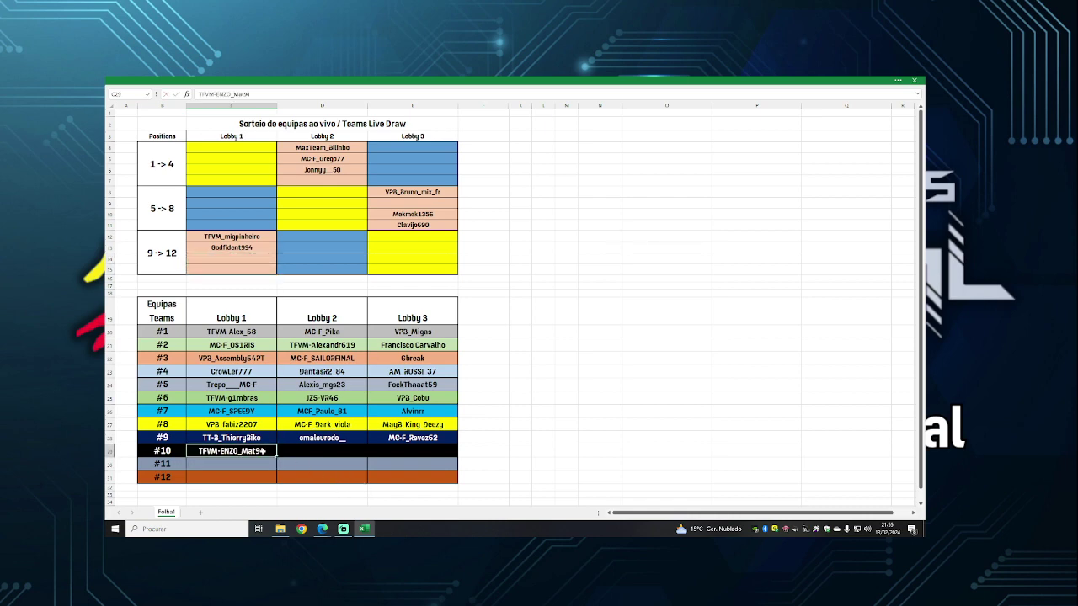
key(Tab)
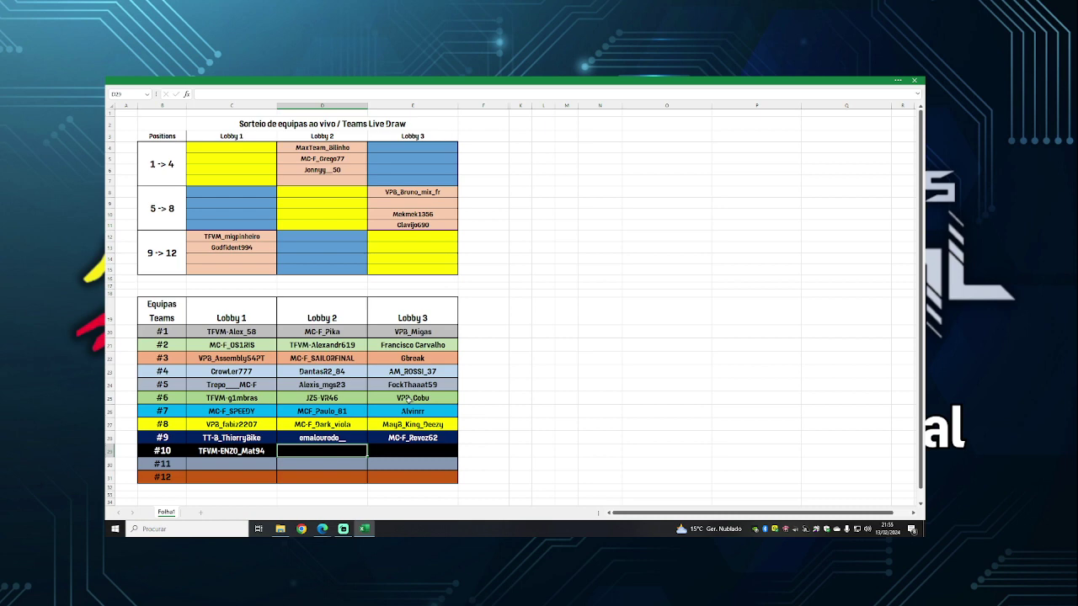
key(alt+Tab)
key(alt+Tab)
key(alt+Tab)
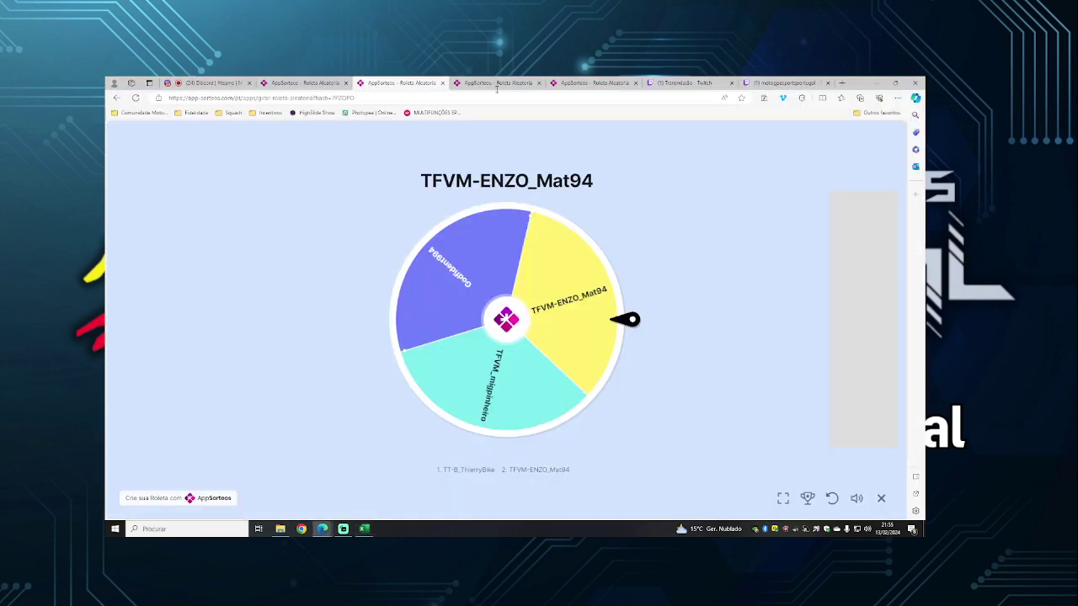
key(ctrl+Tab)
click(571, 312)
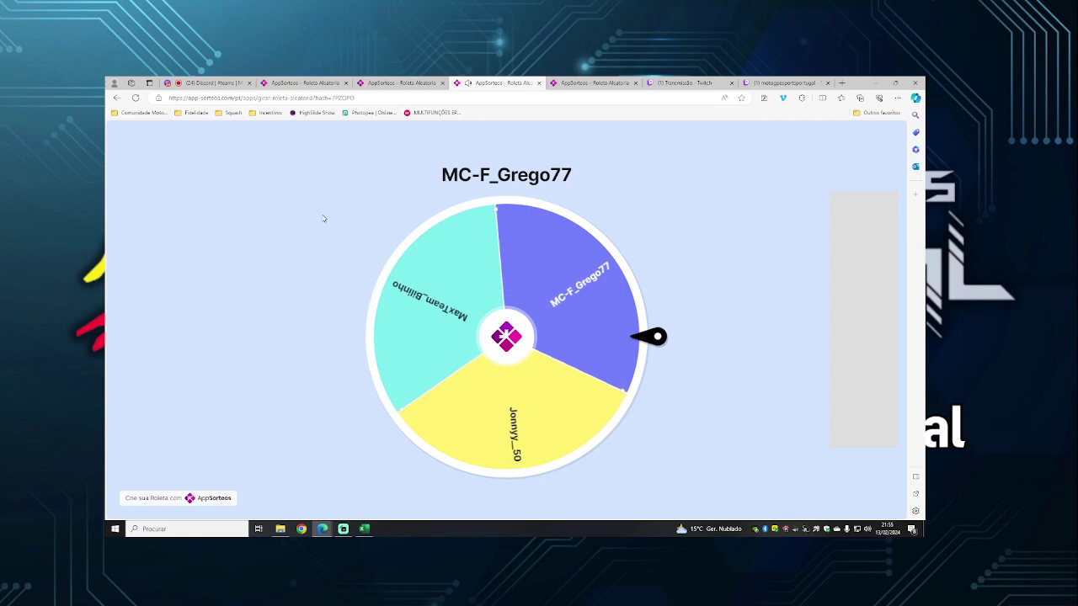
key(alt+Tab)
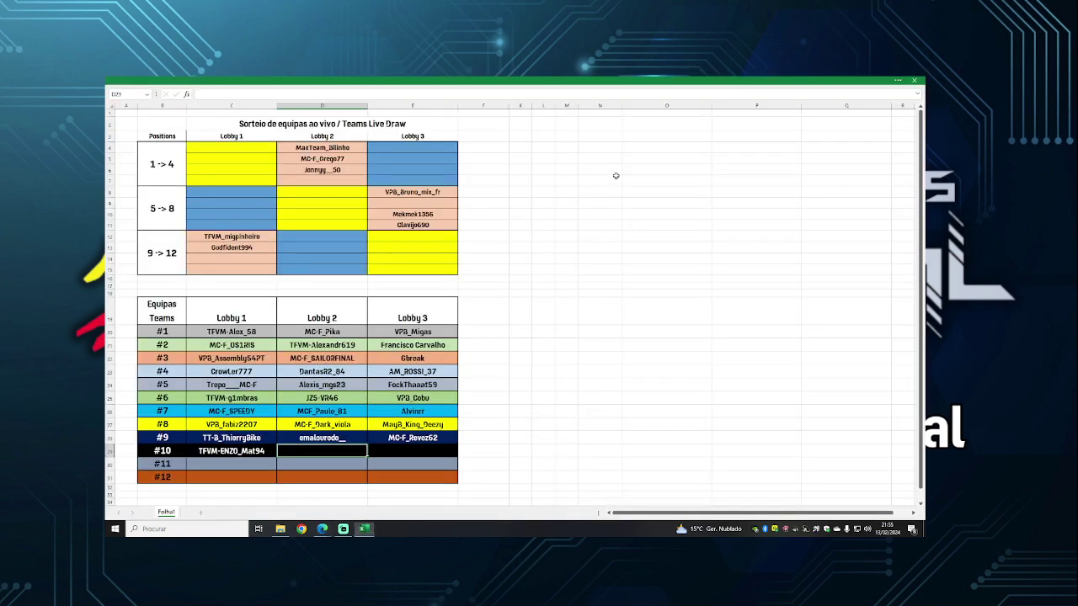
key(alt+Tab)
key(alt+Tab)
click(333, 160)
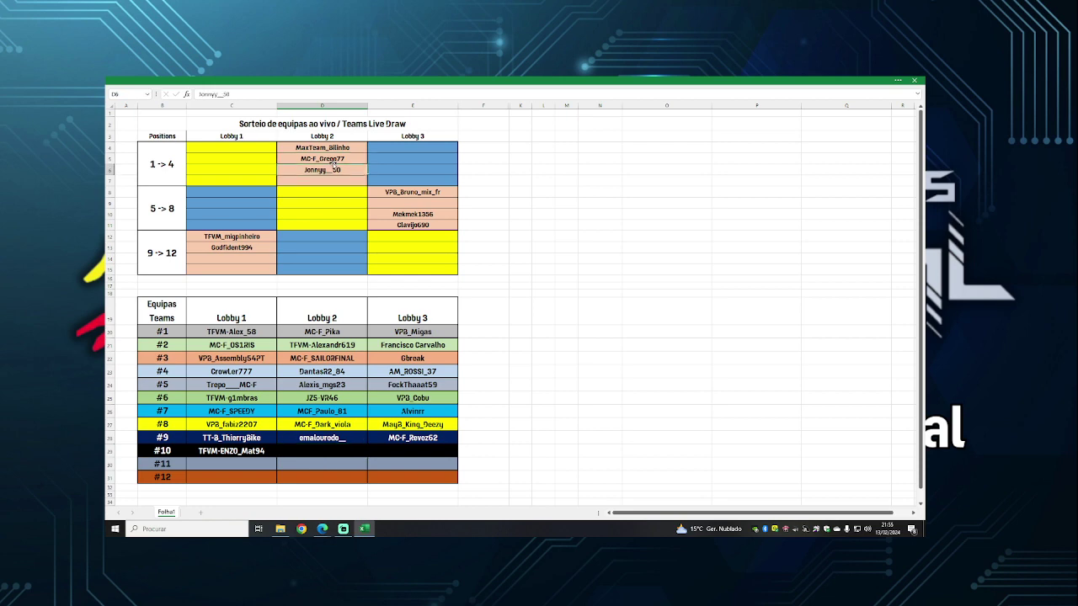
key(Delete)
click(322, 451)
text(MC-F_Grego77)
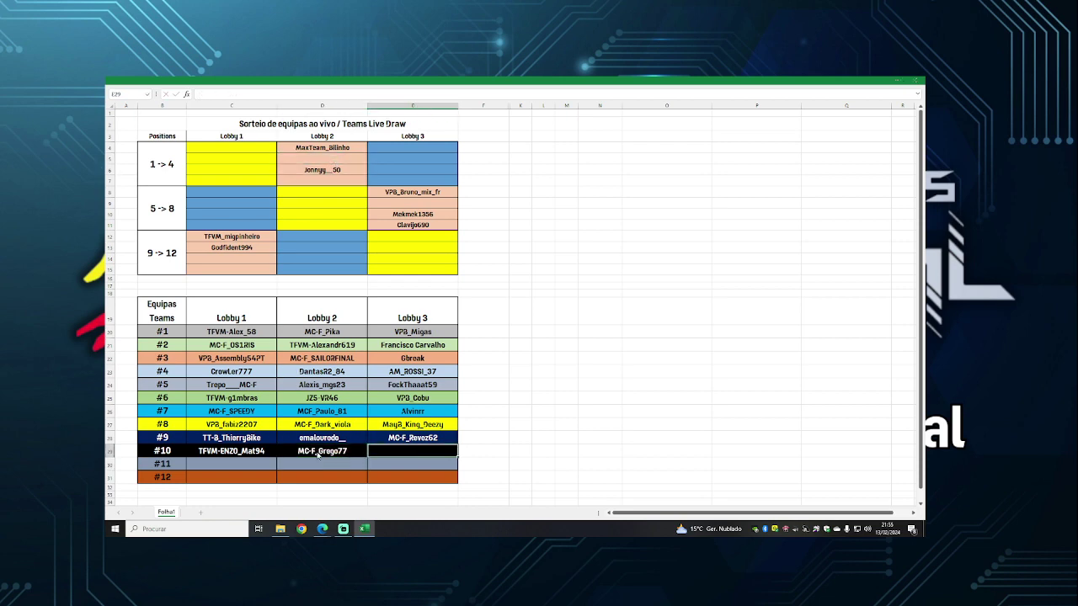
key(alt+Tab)
click(596, 82)
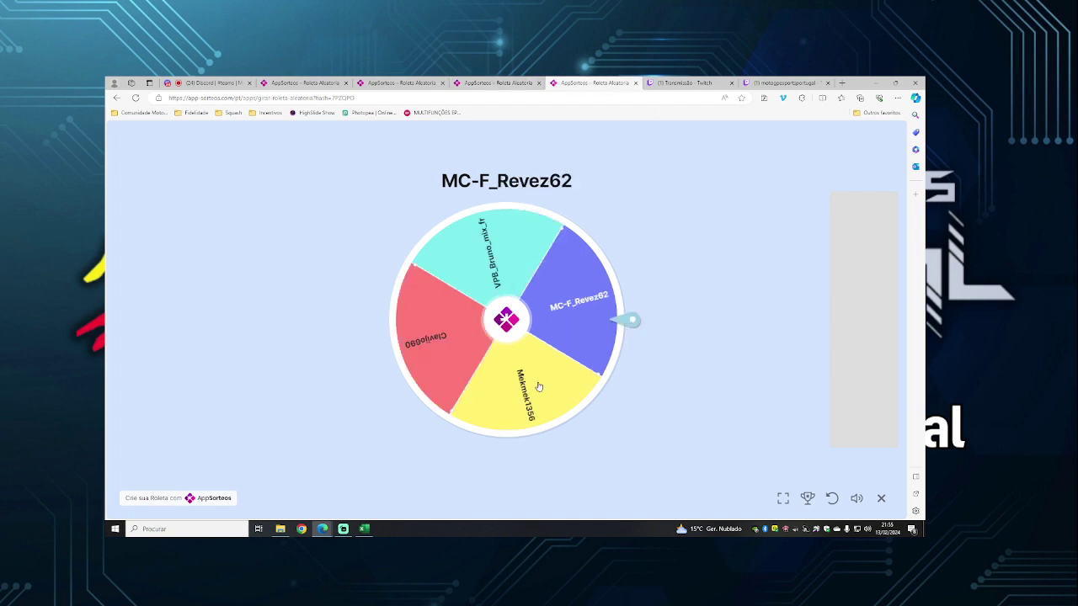
click(588, 335)
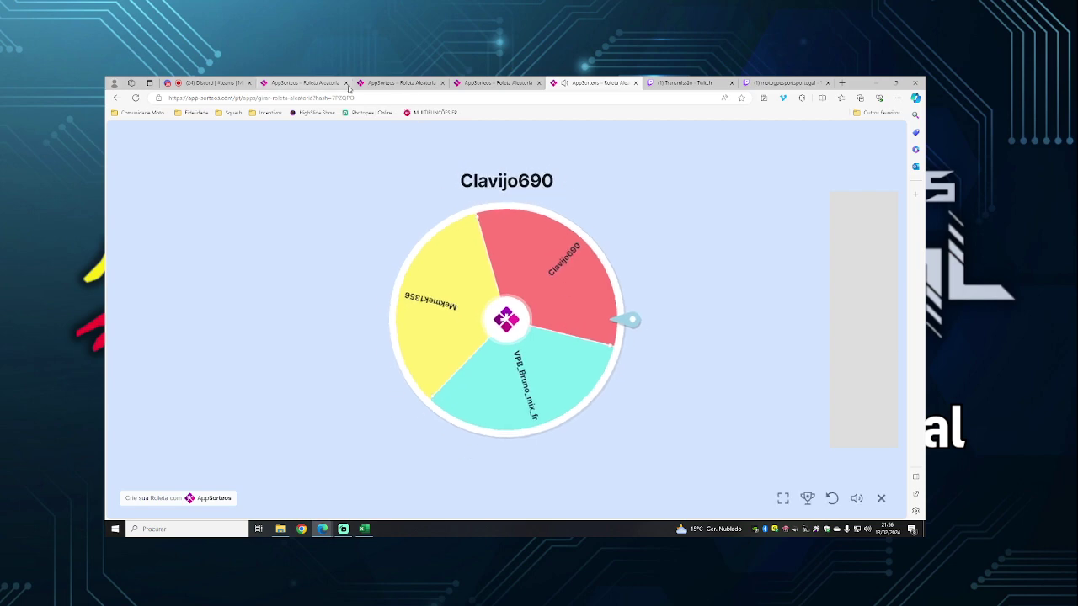
key(alt+Tab)
key(alt+Tab)
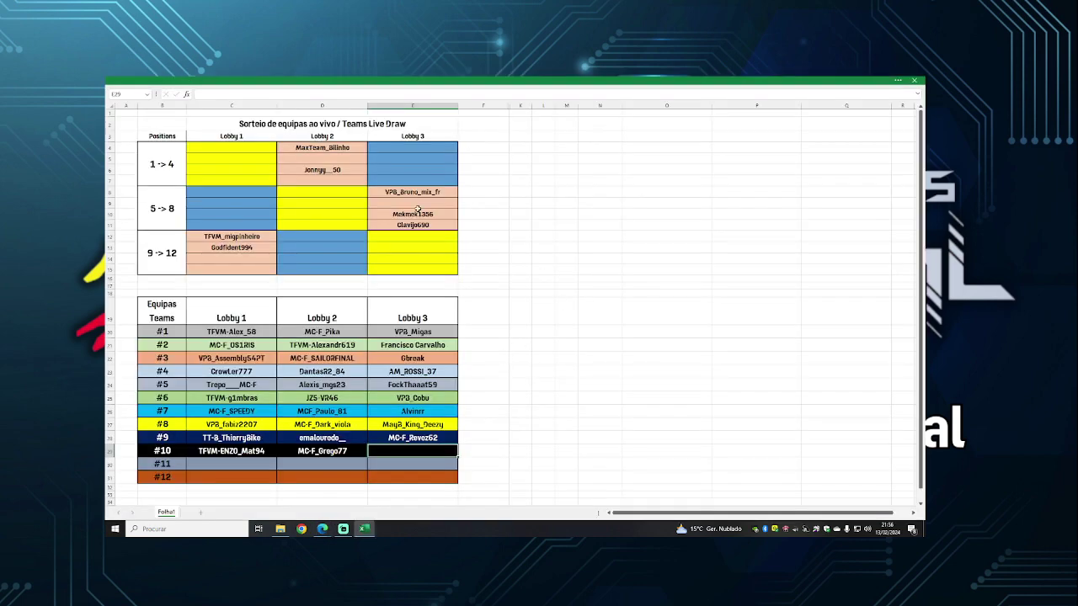
key(ctrl+z)
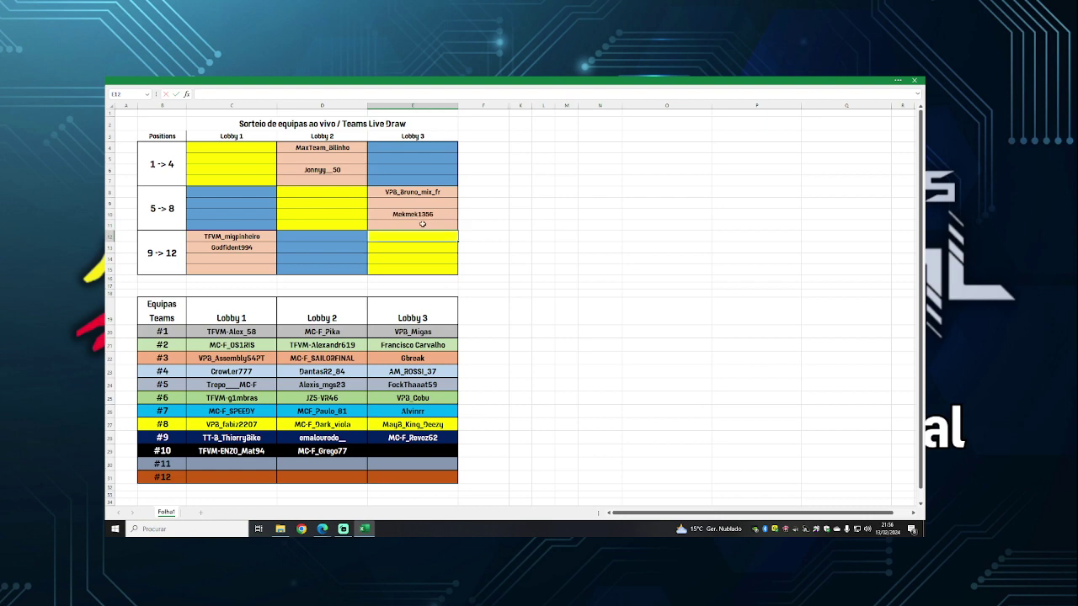
click(424, 450)
text(Clavijo690)
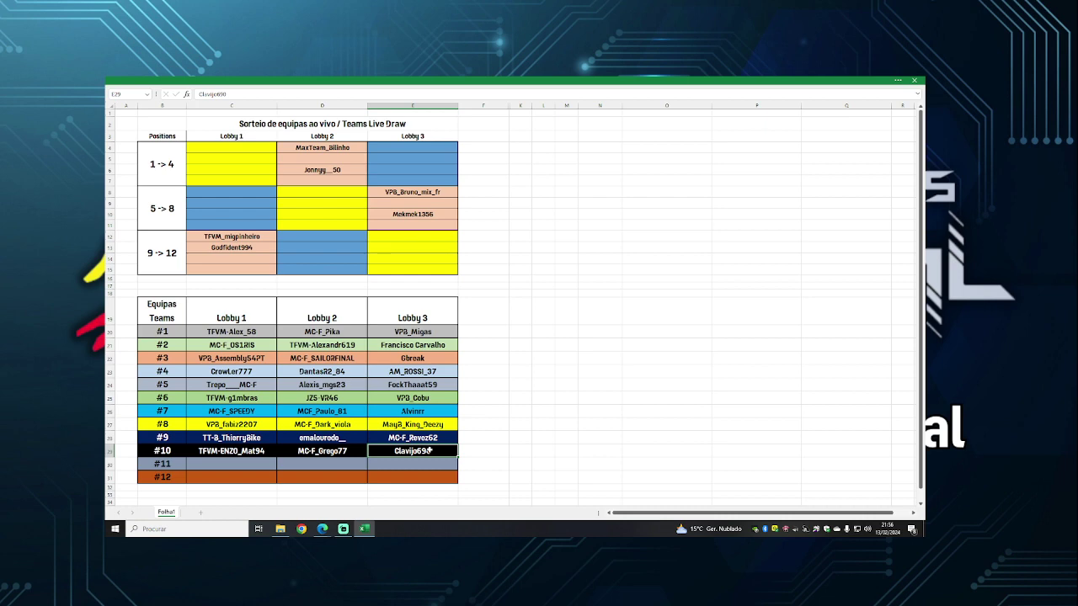
key(alt+Tab)
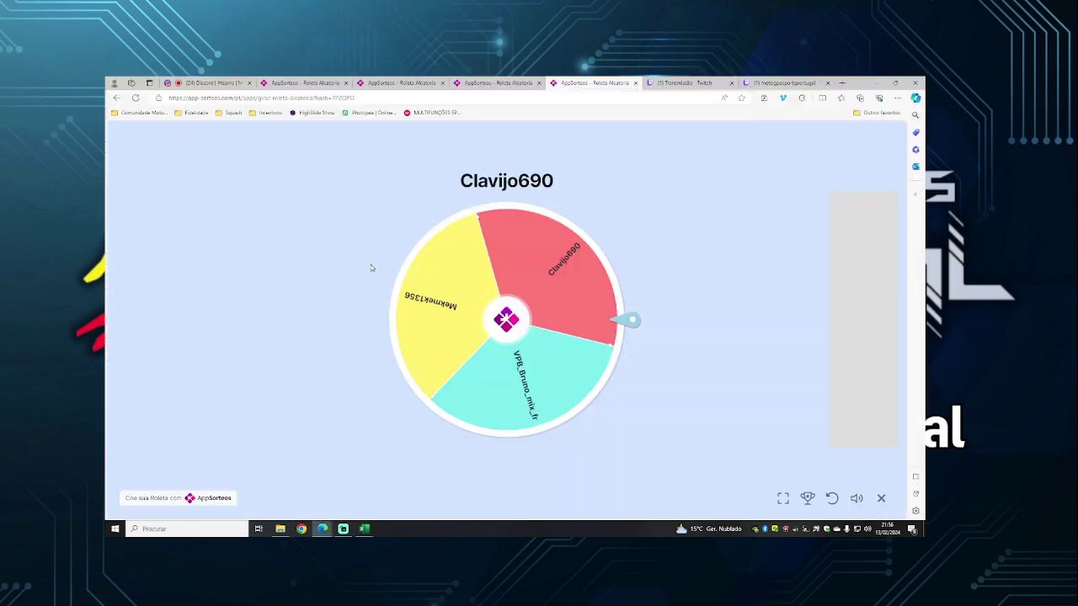
click(396, 82)
click(594, 83)
key(alt+Tab)
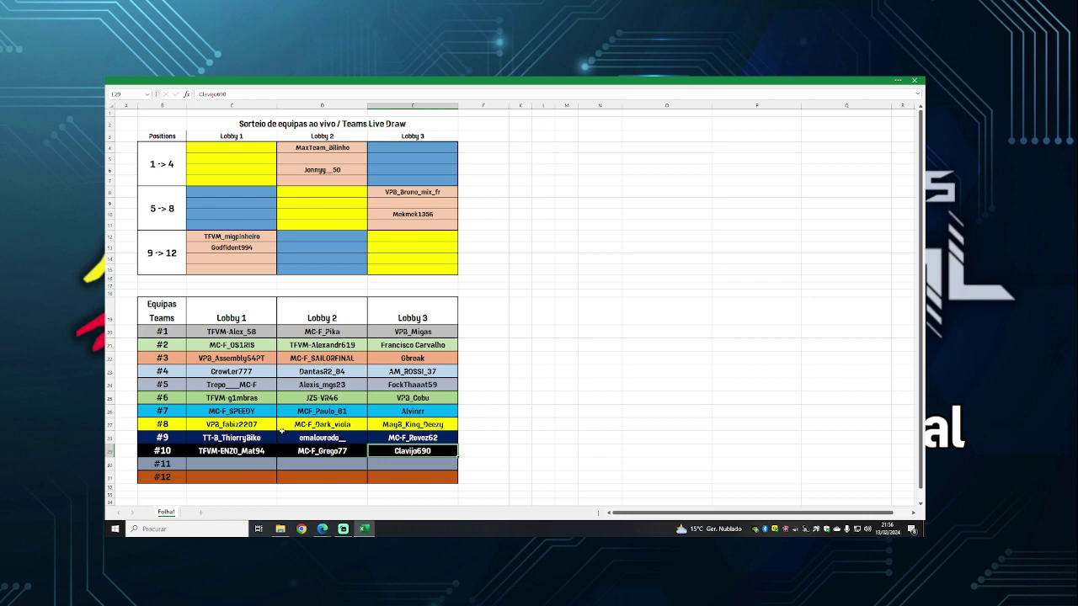
key(alt+Tab)
click(398, 83)
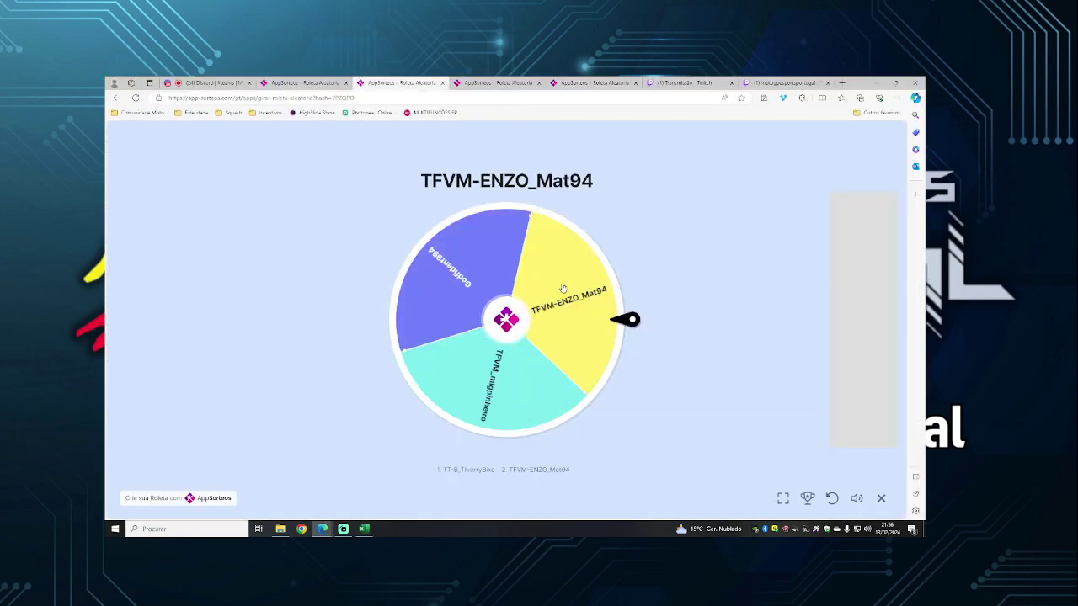
key(alt+Tab)
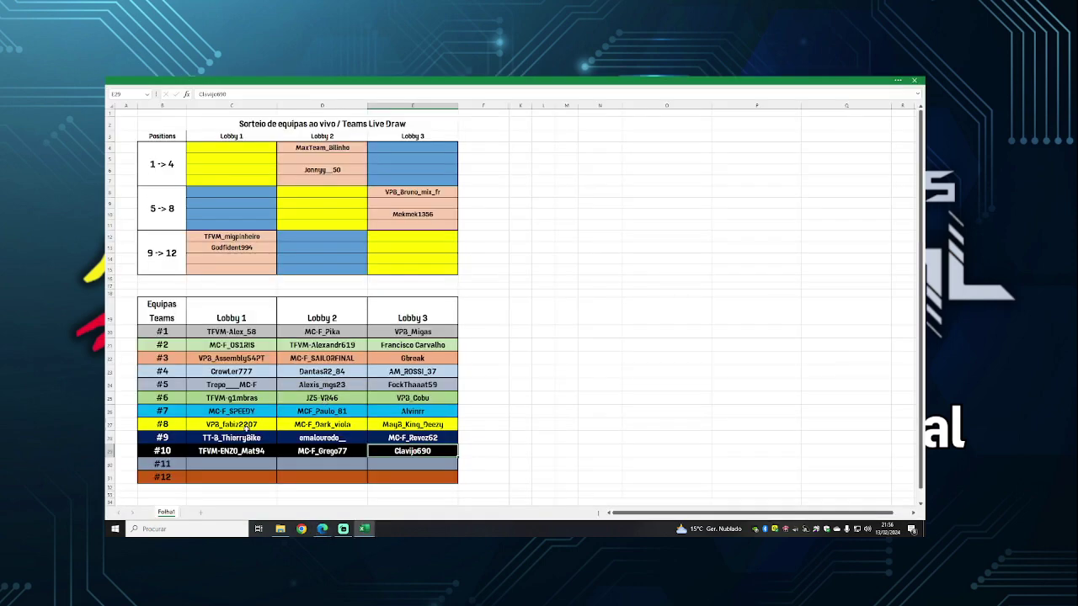
key(alt+Tab)
click(571, 321)
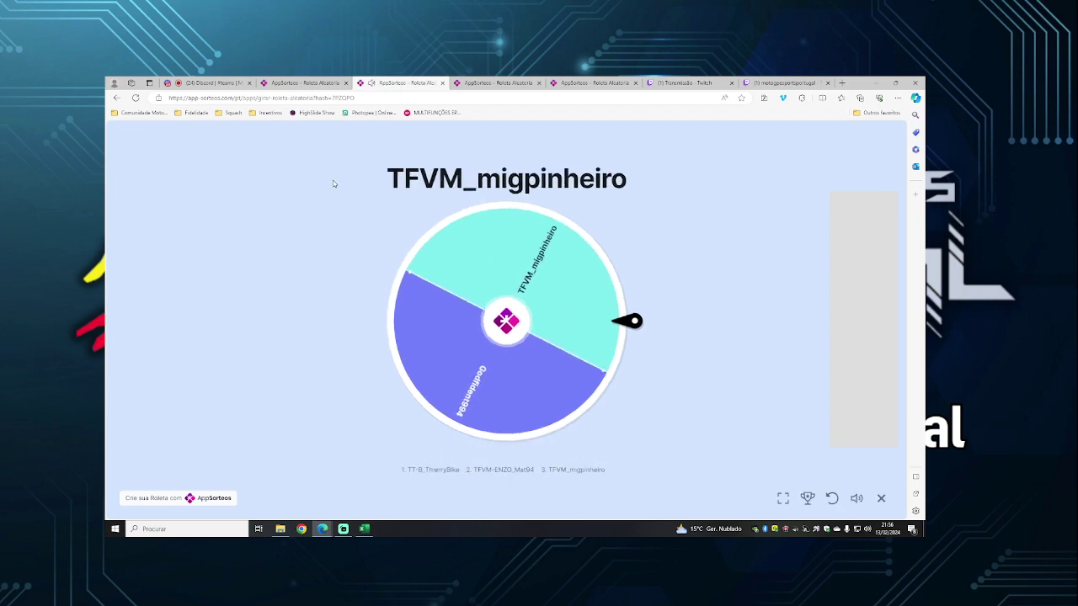
key(alt+Tab)
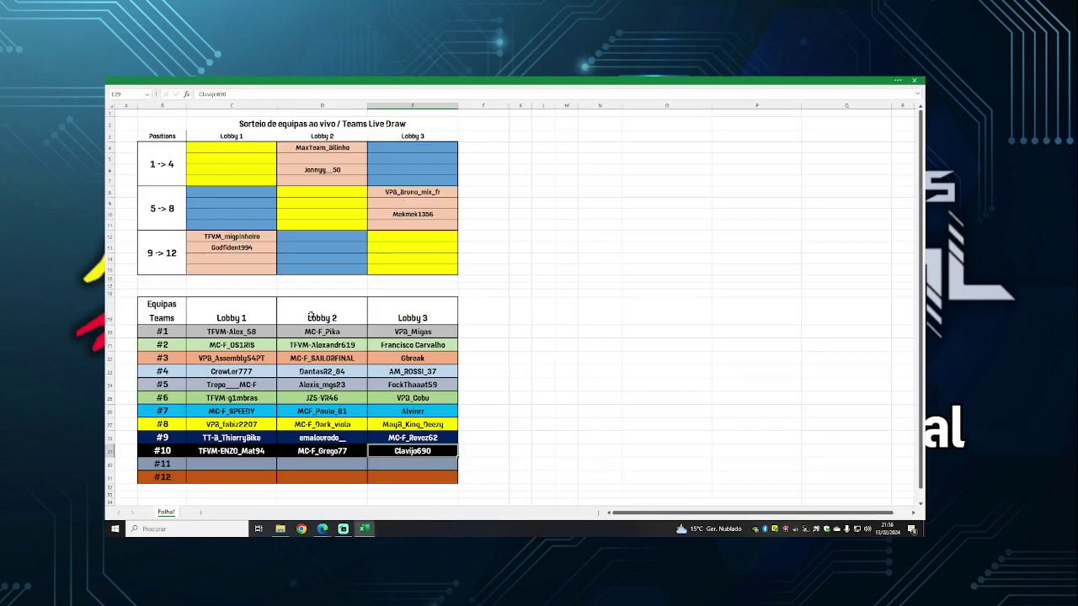
key(Delete)
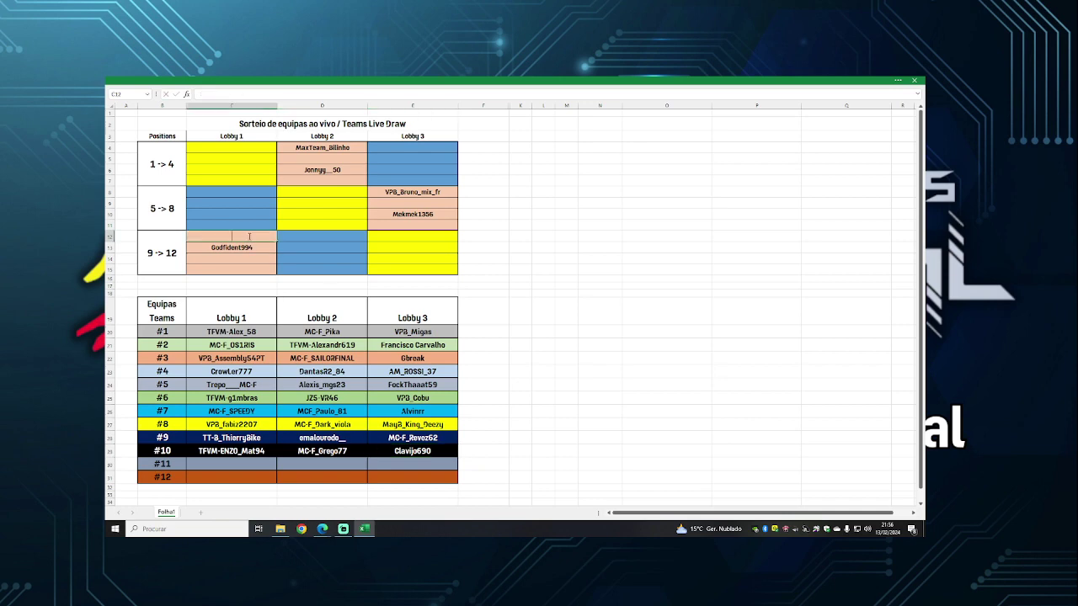
key(Down)
click(240, 465)
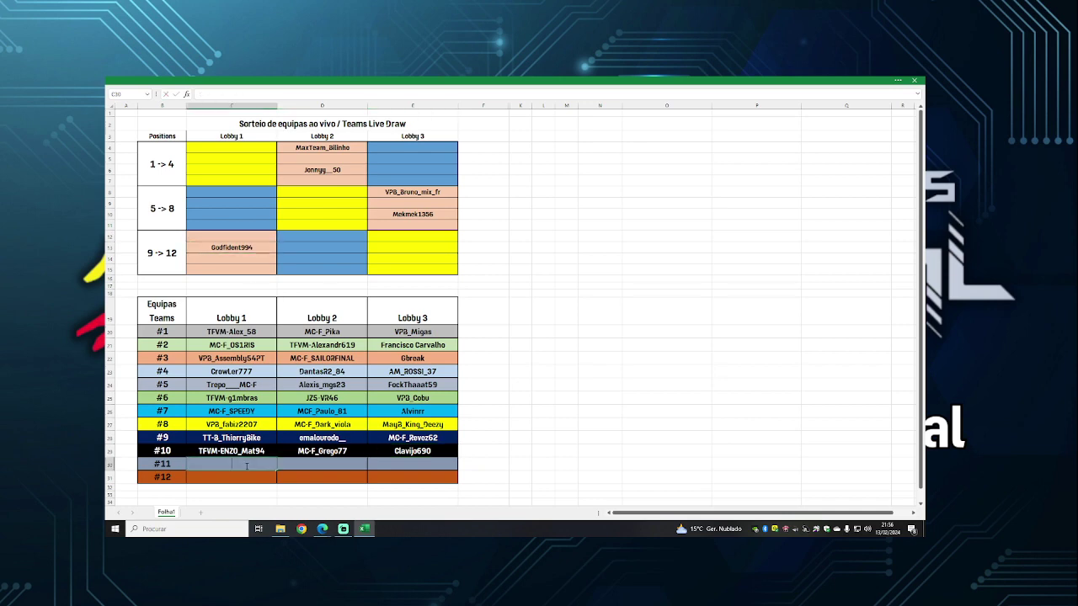
text(TFVM_migpinheiro)
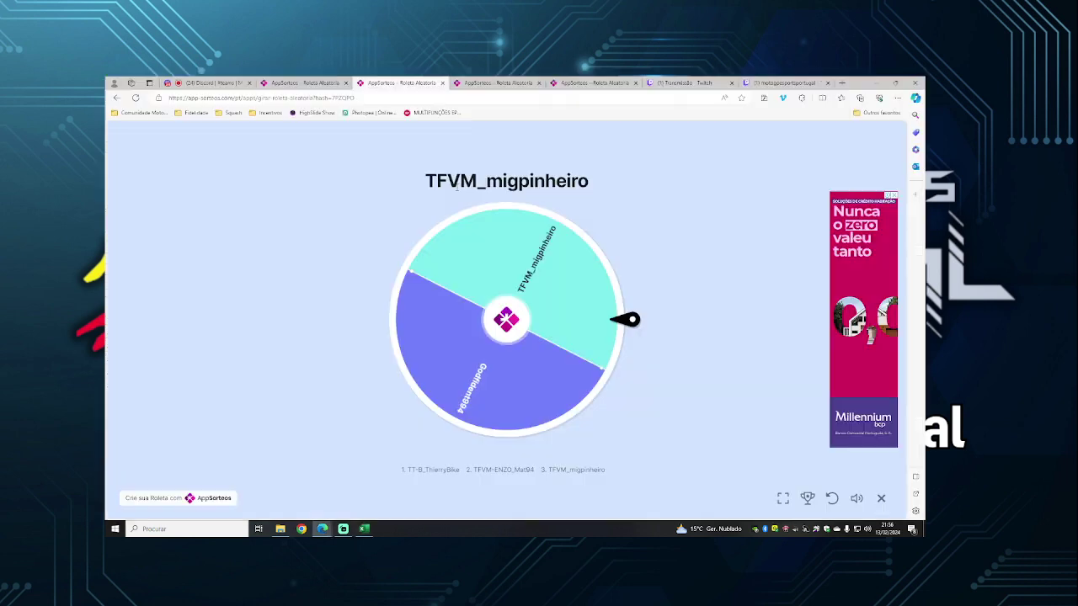
key(alt+Tab)
Step: Spin the Lobby 2 wheel and move MaxTeam_Bilinho from D4 into team #11's cell D30
click(497, 83)
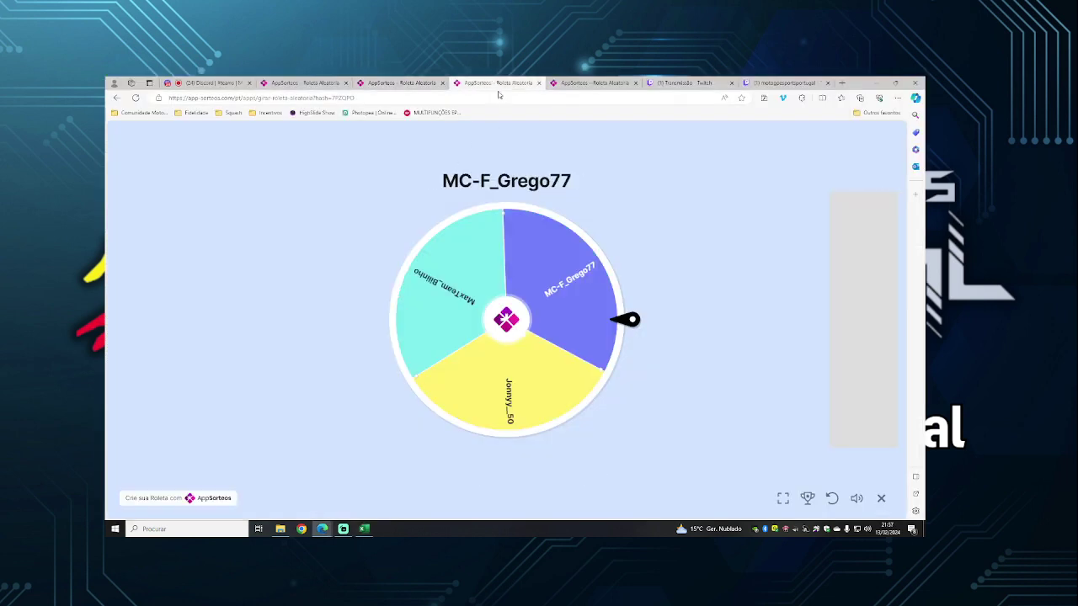
click(573, 297)
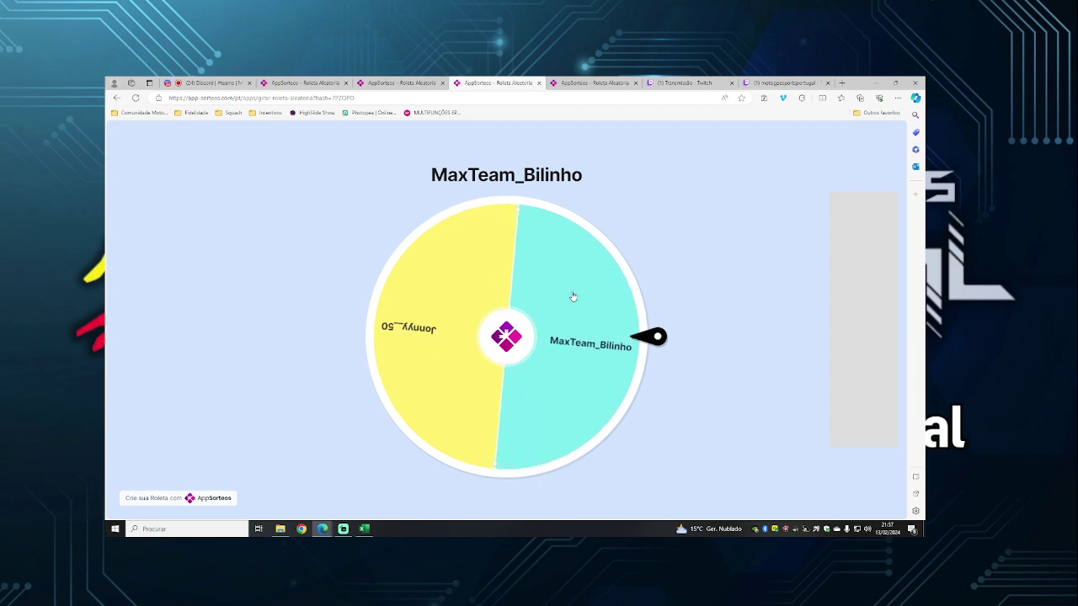
key(alt+Tab)
key(Tab)
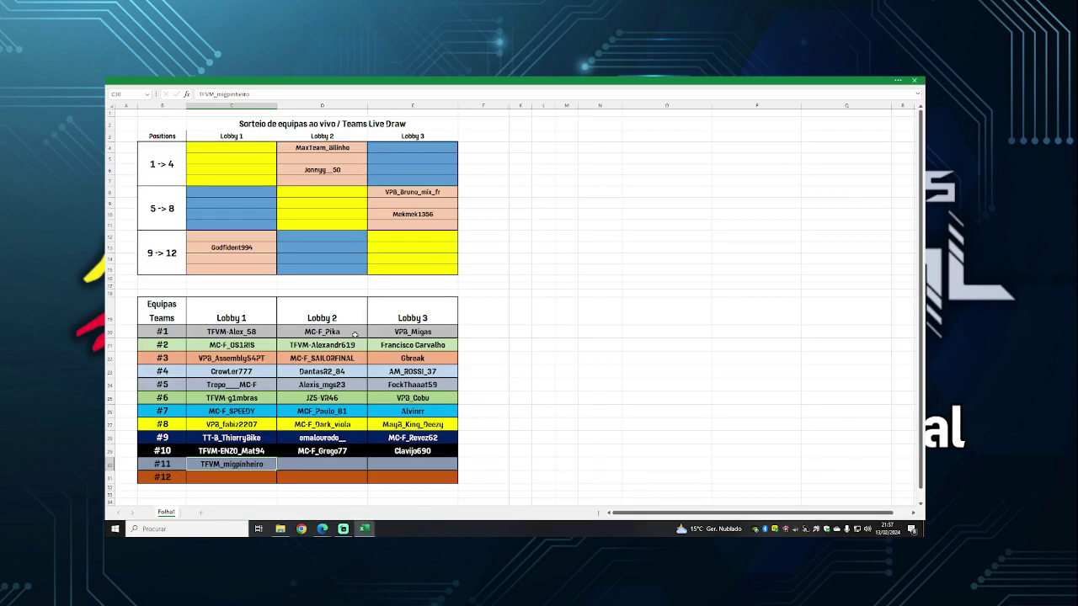
click(334, 148)
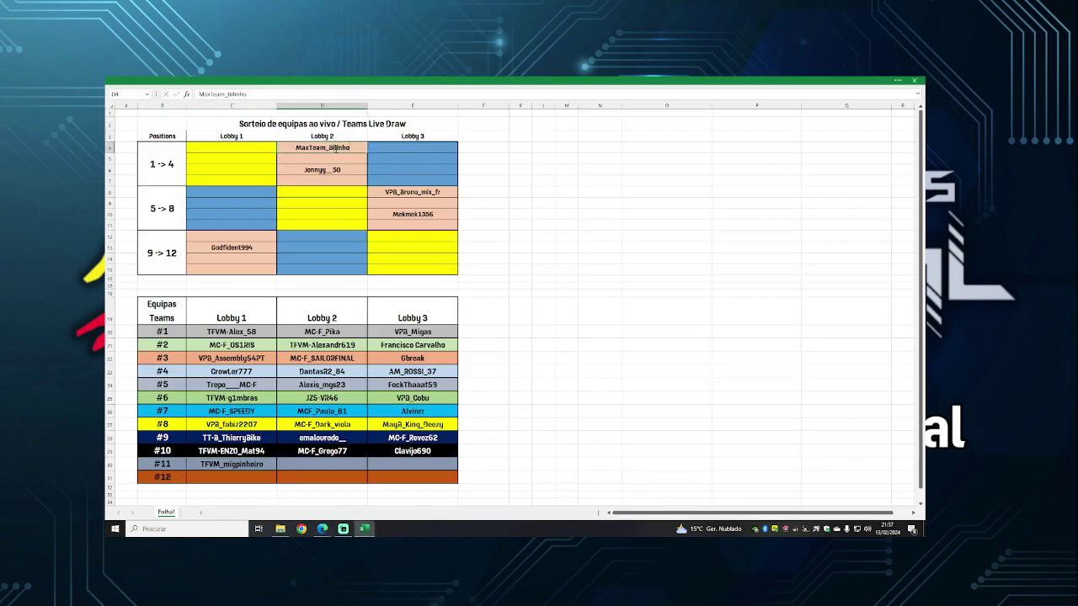
key(Delete)
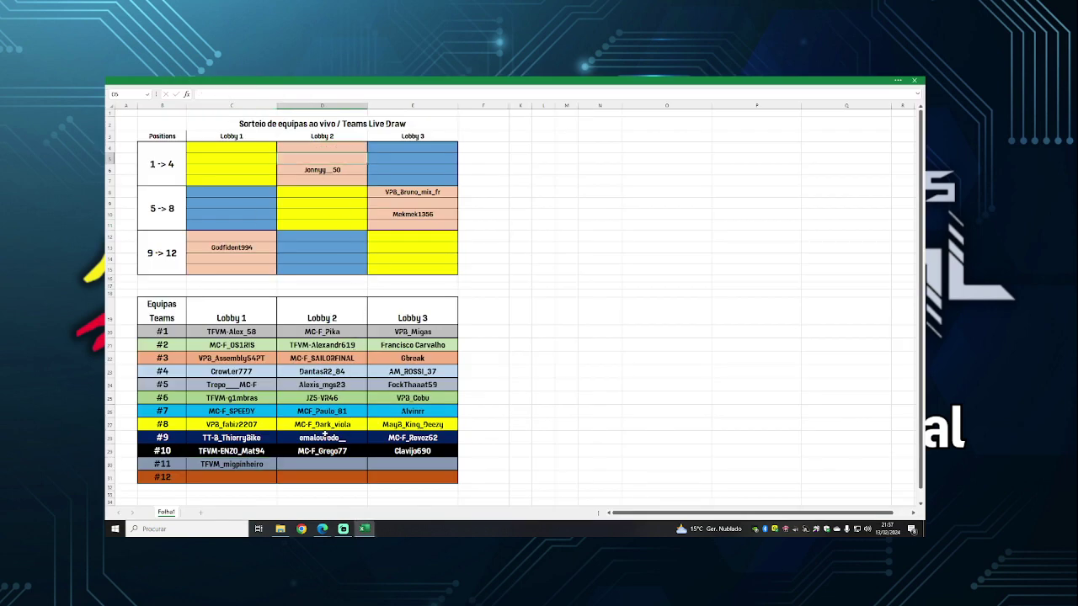
click(322, 464)
text(MaxTeam_Bilinho)
key(Return)
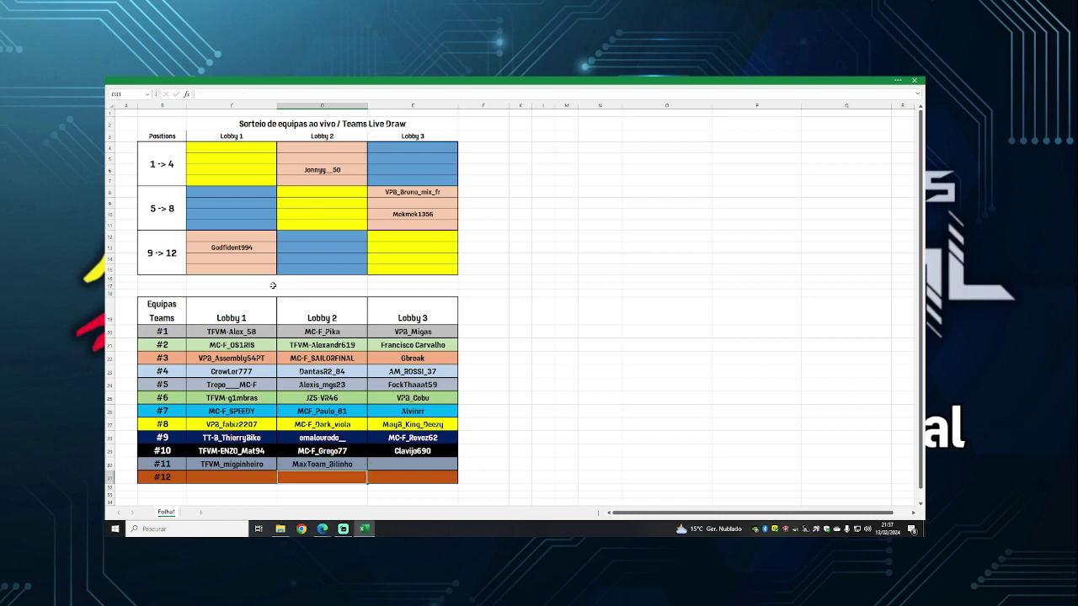
click(250, 249)
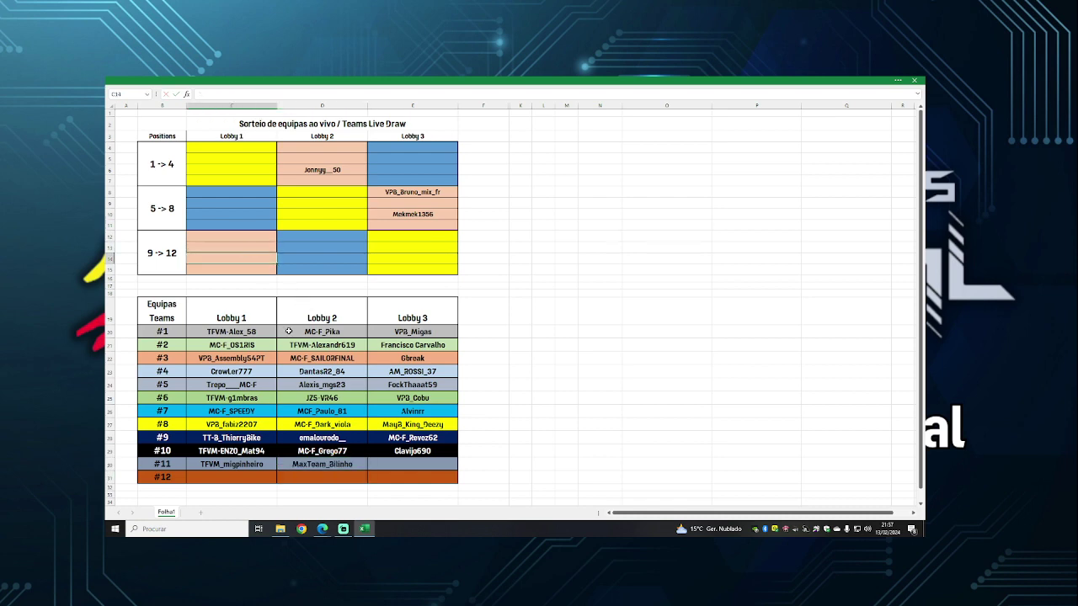
click(243, 475)
text(Godfident994)
key(Return)
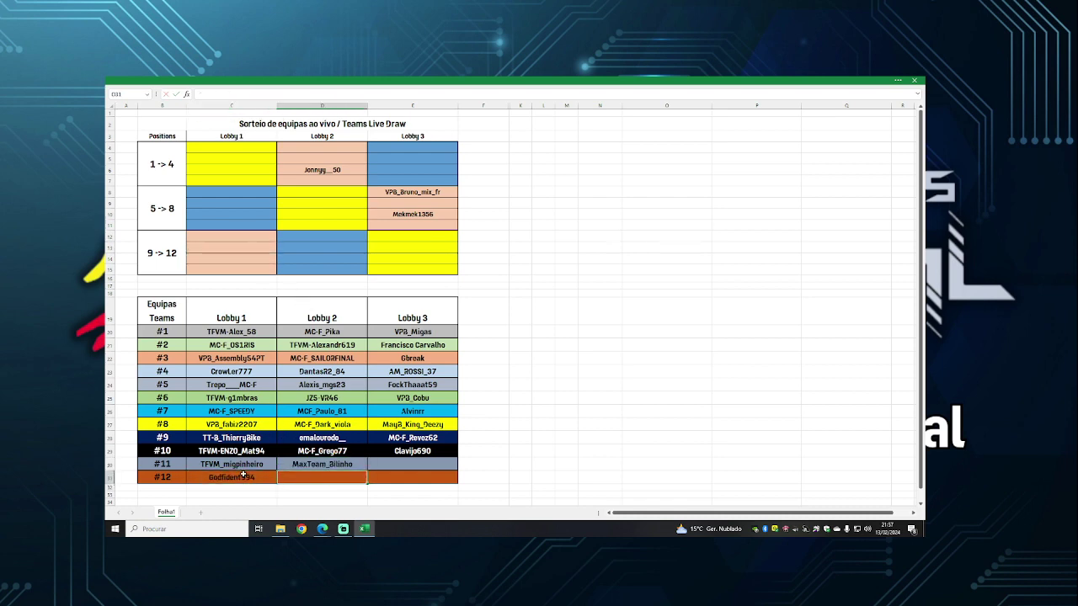
click(336, 169)
key(ctrl+c)
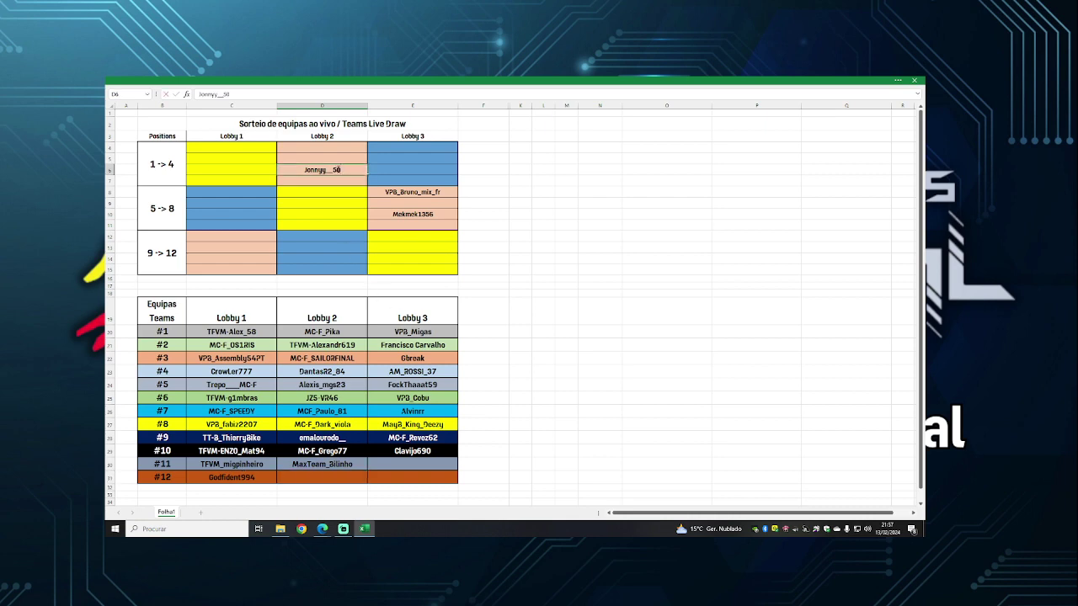
key(BackSpace)
key(Return)
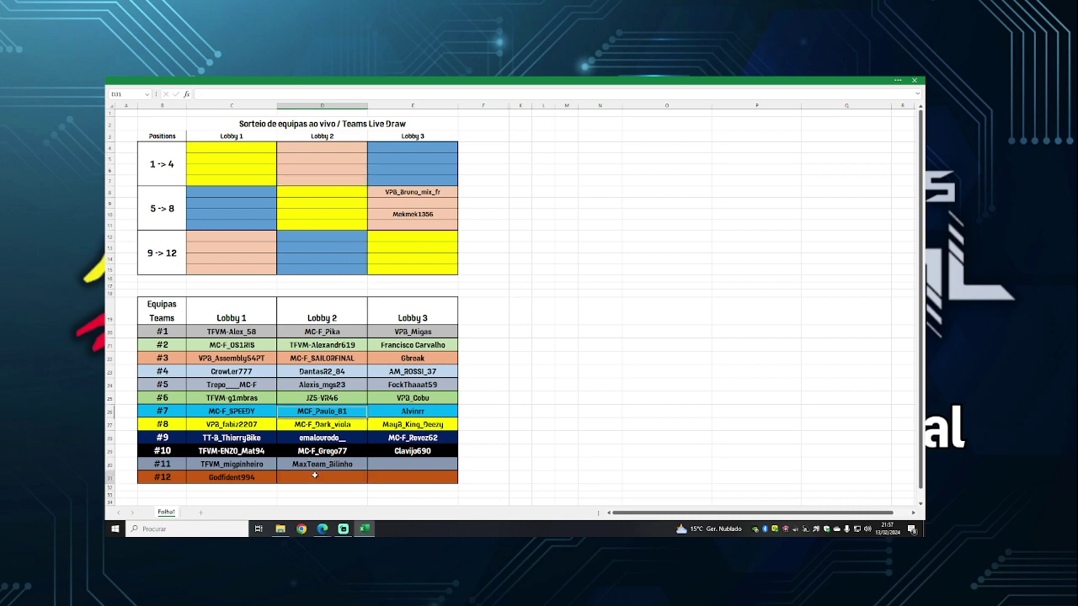
click(315, 473)
key(ctrl+v)
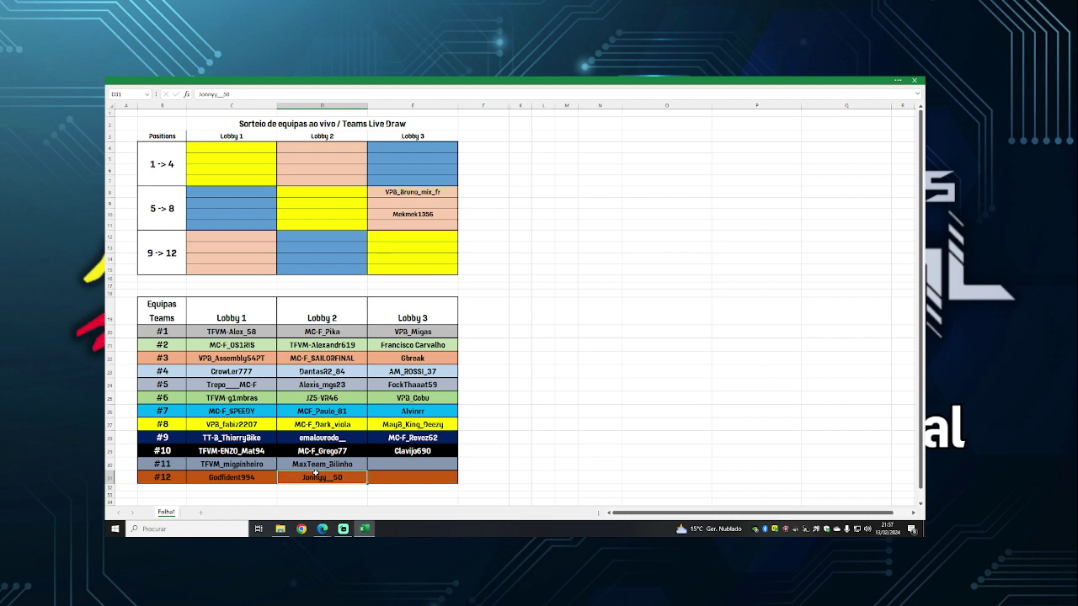
Step: Copy the remaining Lobby 3 names and bring up the Lobby 3 wheel
click(421, 208)
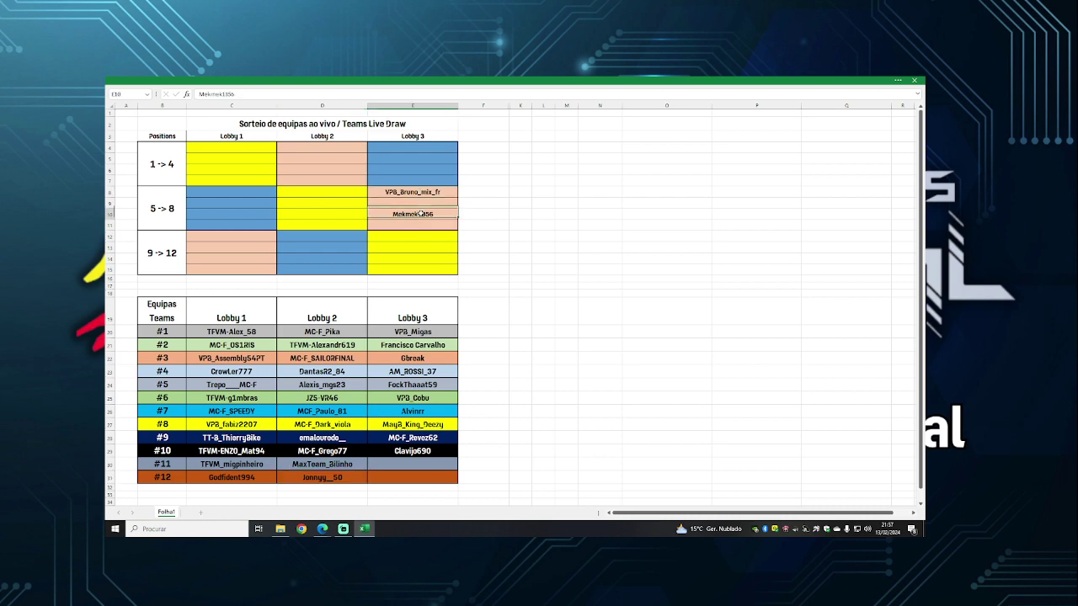
key(ctrl+c)
key(alt+Tab)
click(559, 84)
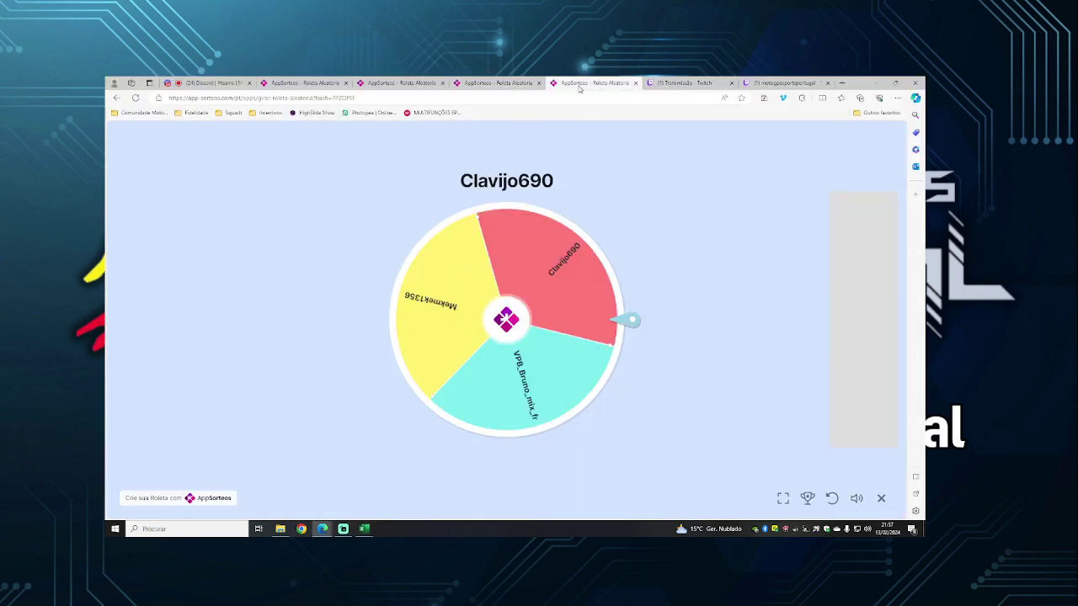
click(571, 306)
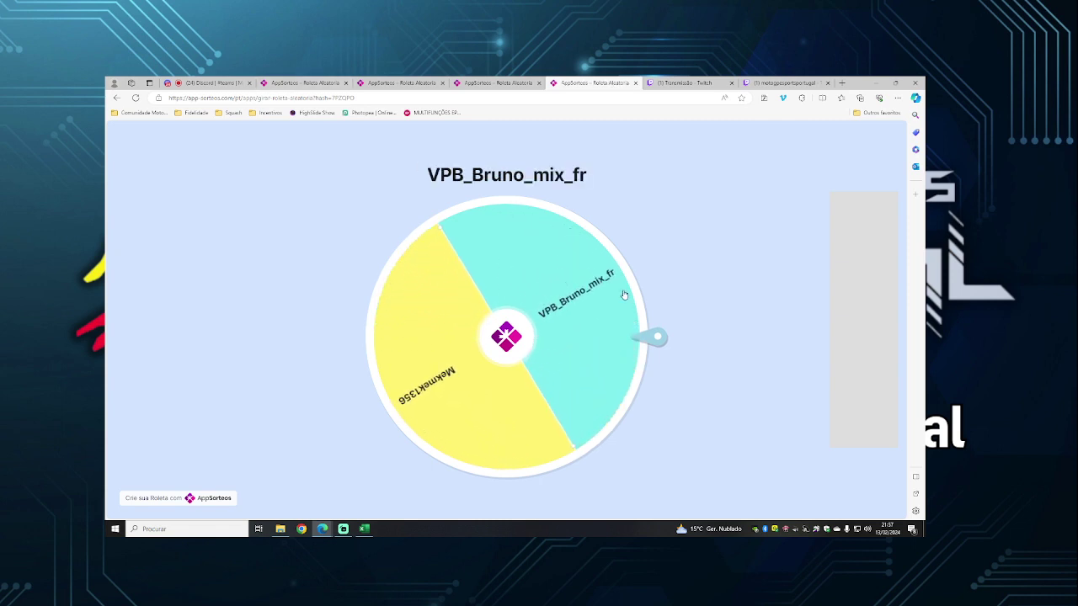
key(alt+Tab)
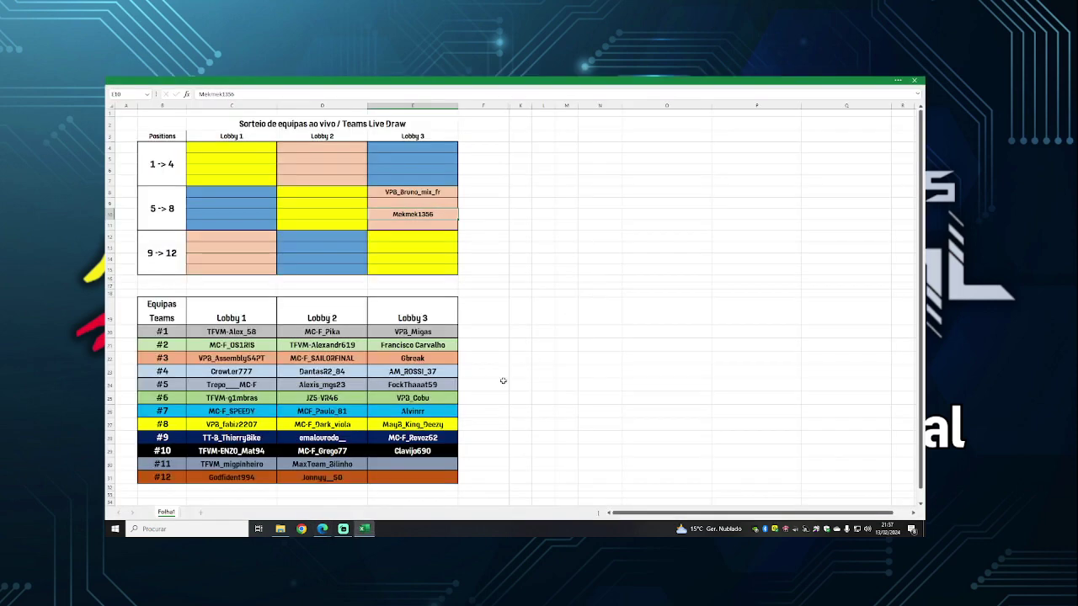
click(400, 192)
key(Delete)
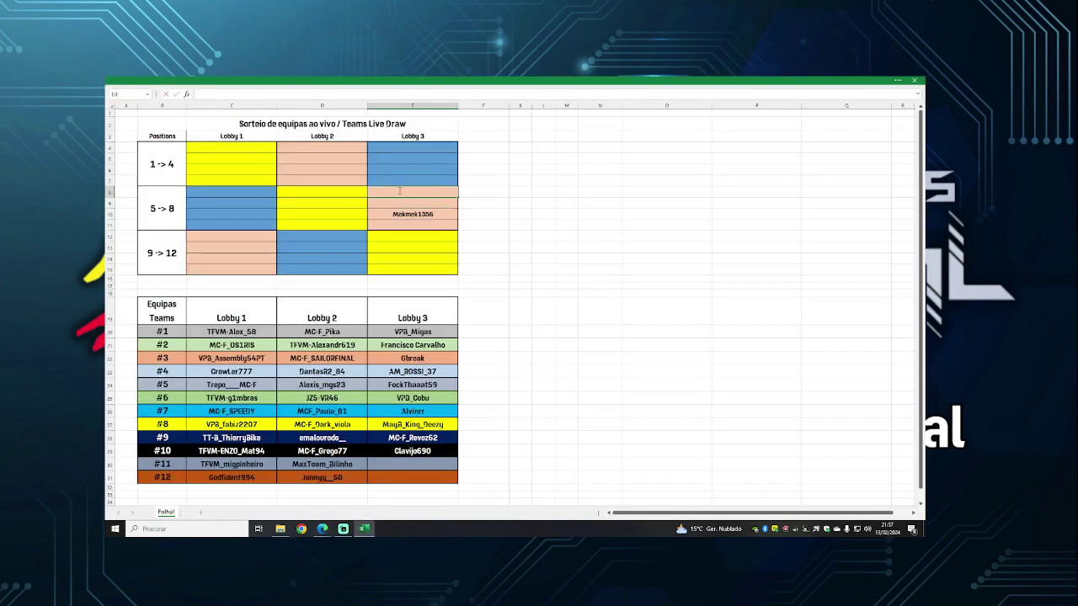
click(419, 465)
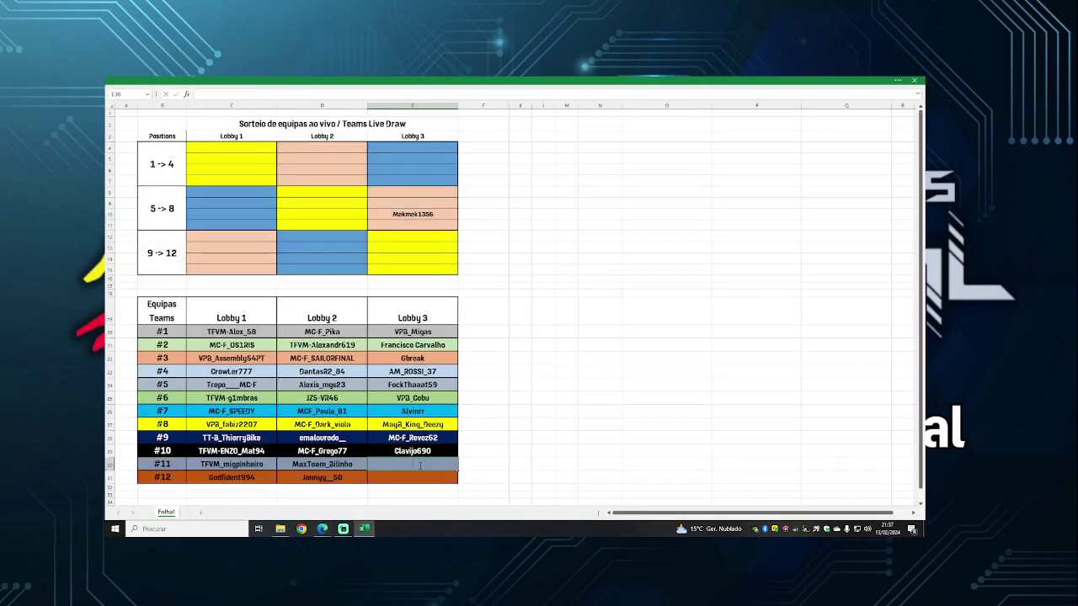
key(ctrl+v)
key(Return)
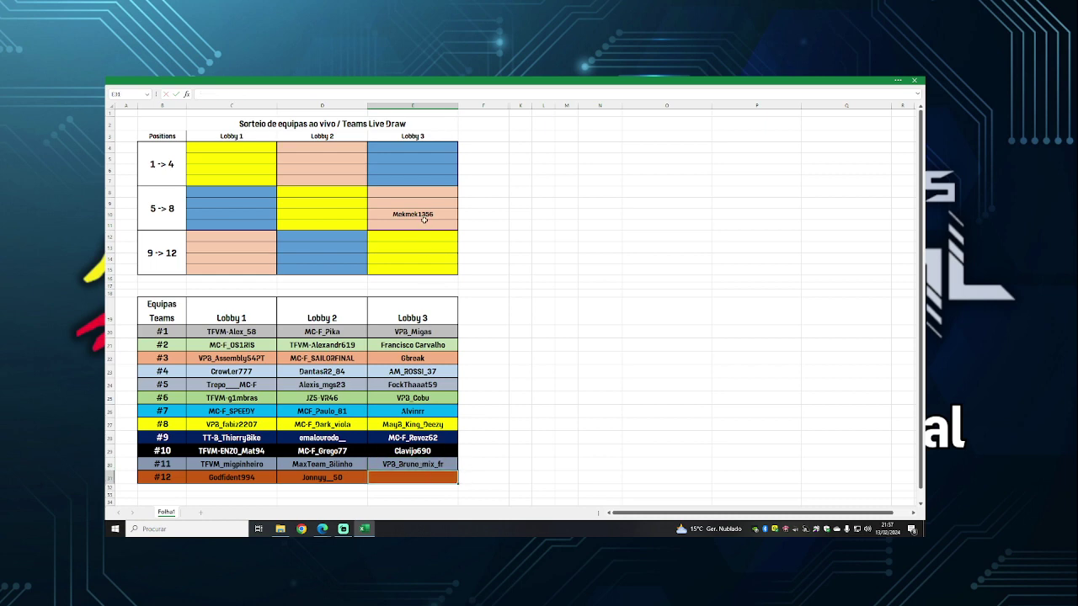
click(425, 225)
key(Up)
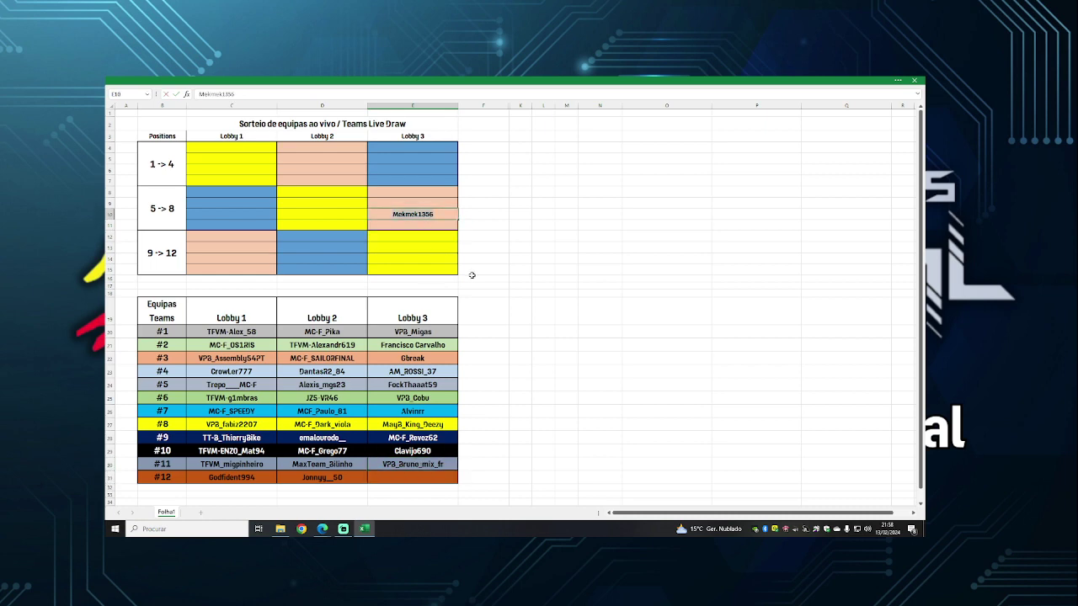
key(Delete)
key(Down)
click(419, 477)
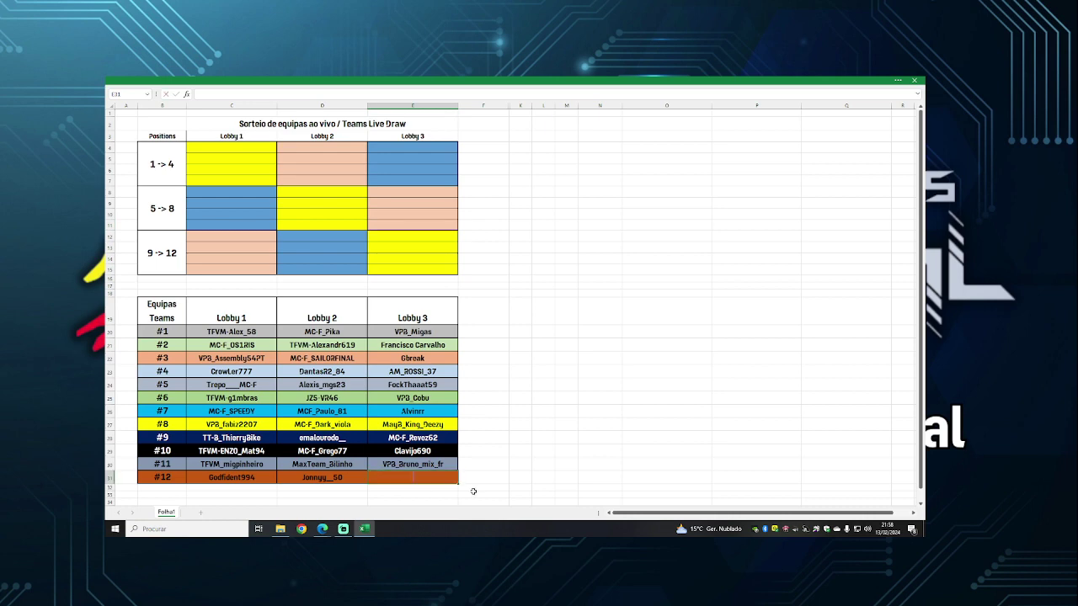
key(ctrl+v)
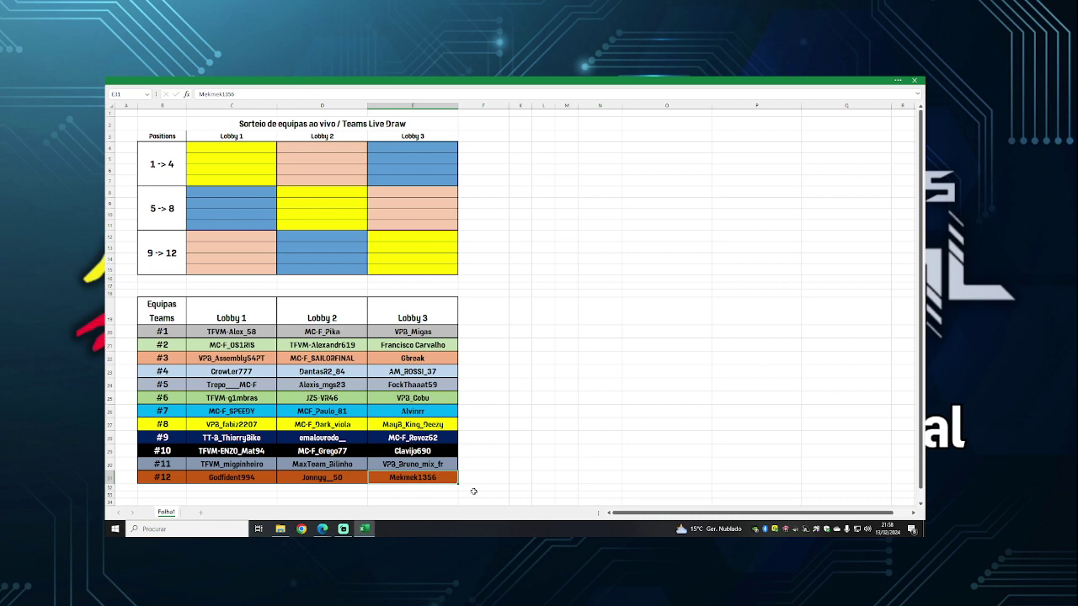
key(Up)
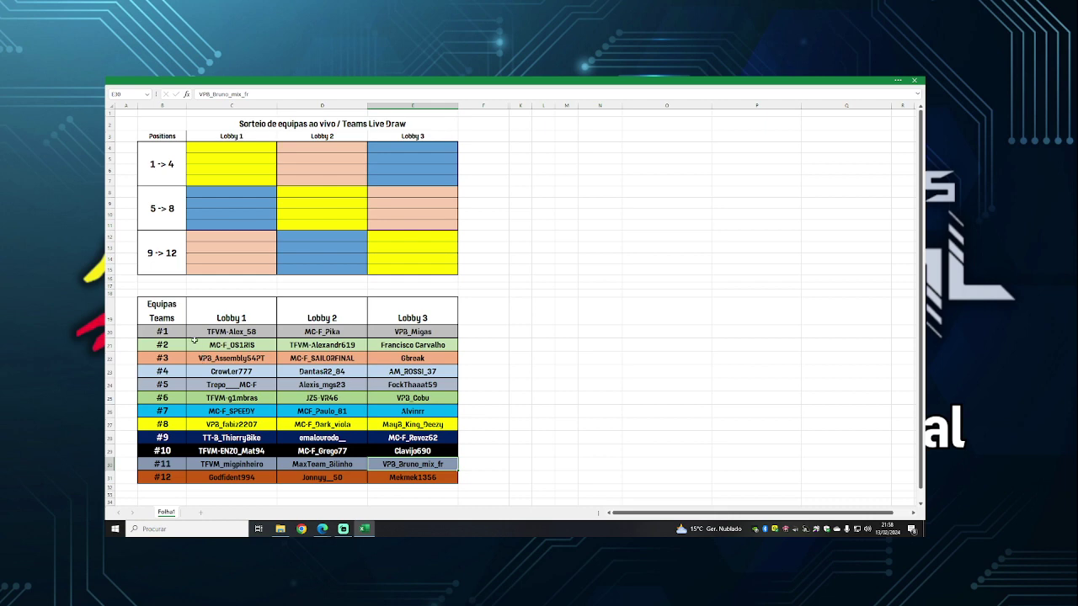
Step: Pin the ribbon with 'Mostrar sempre o Friso' and select rows 1–18 holding the empty grid
drag(174, 327, 412, 478)
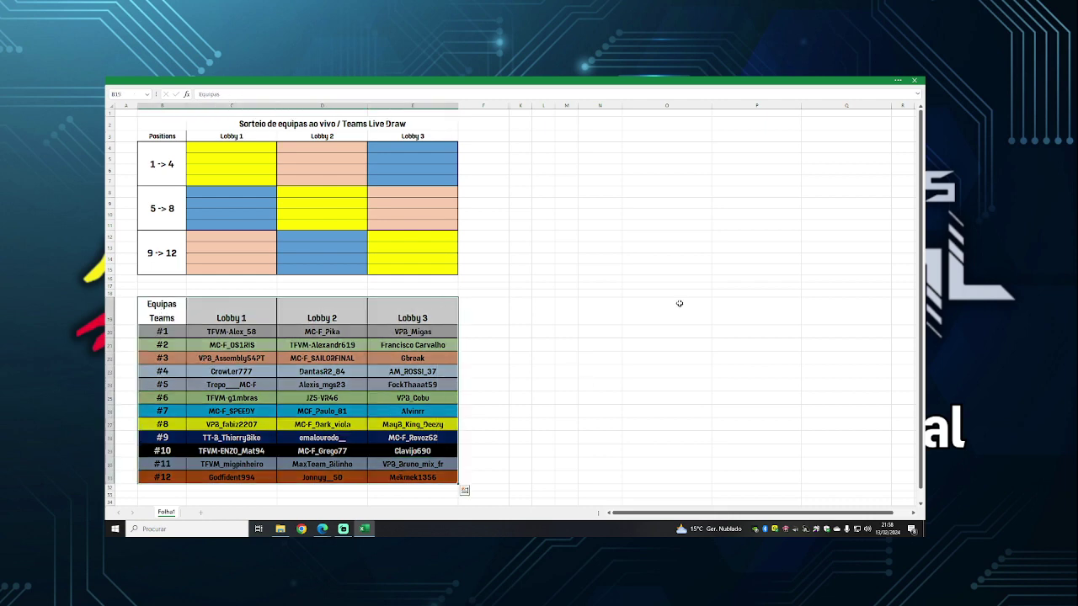
click(918, 95)
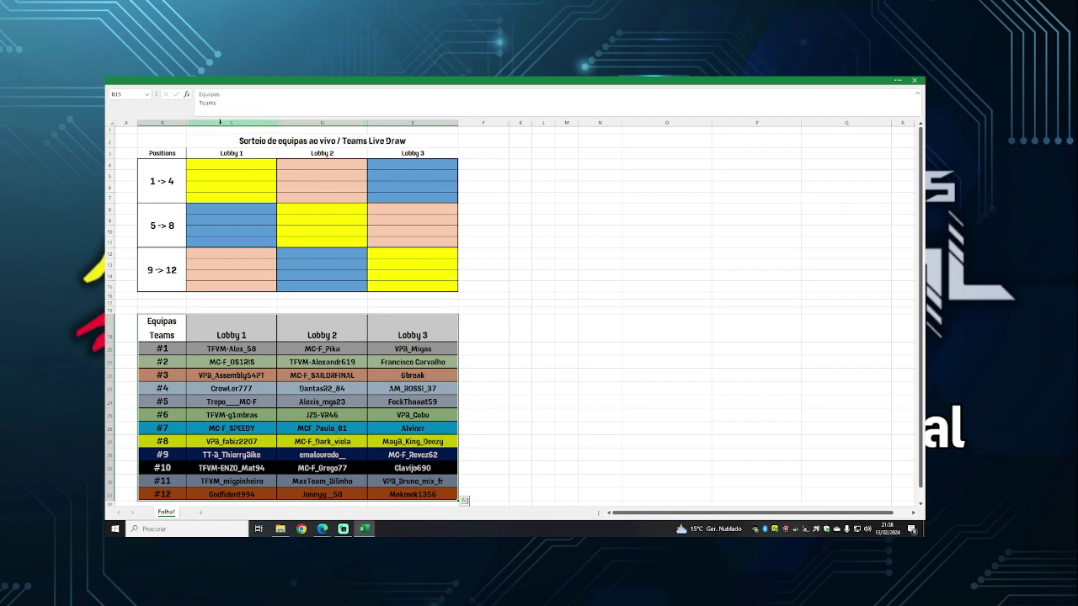
click(917, 95)
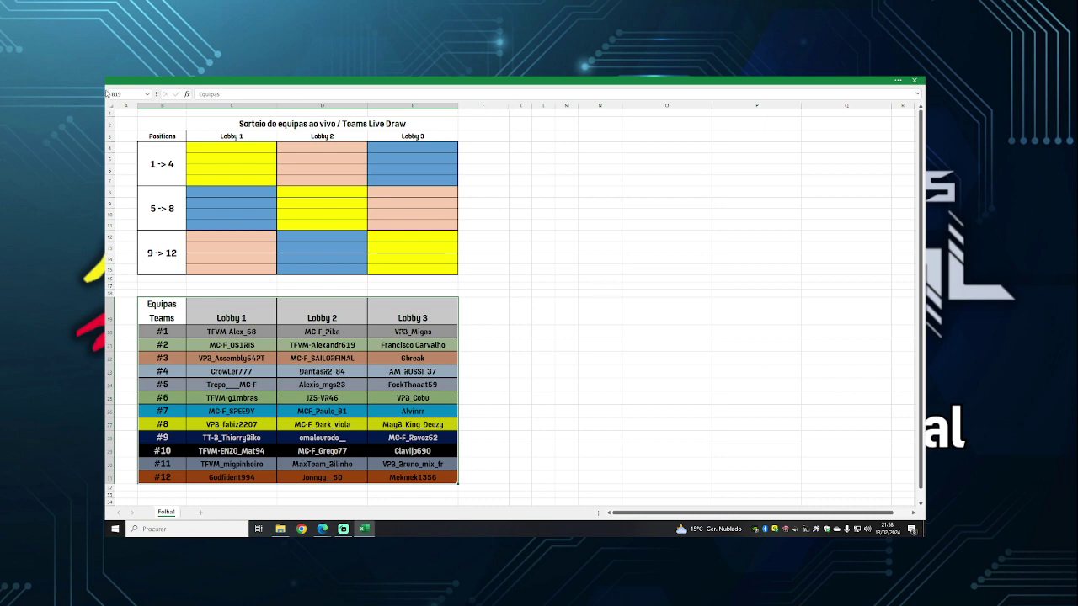
click(197, 80)
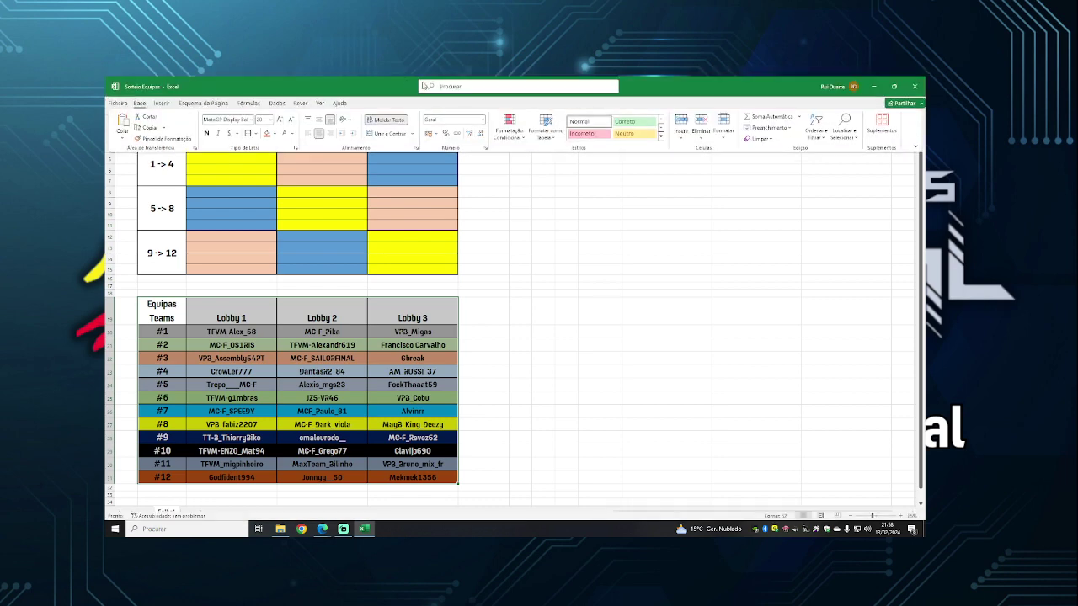
click(916, 148)
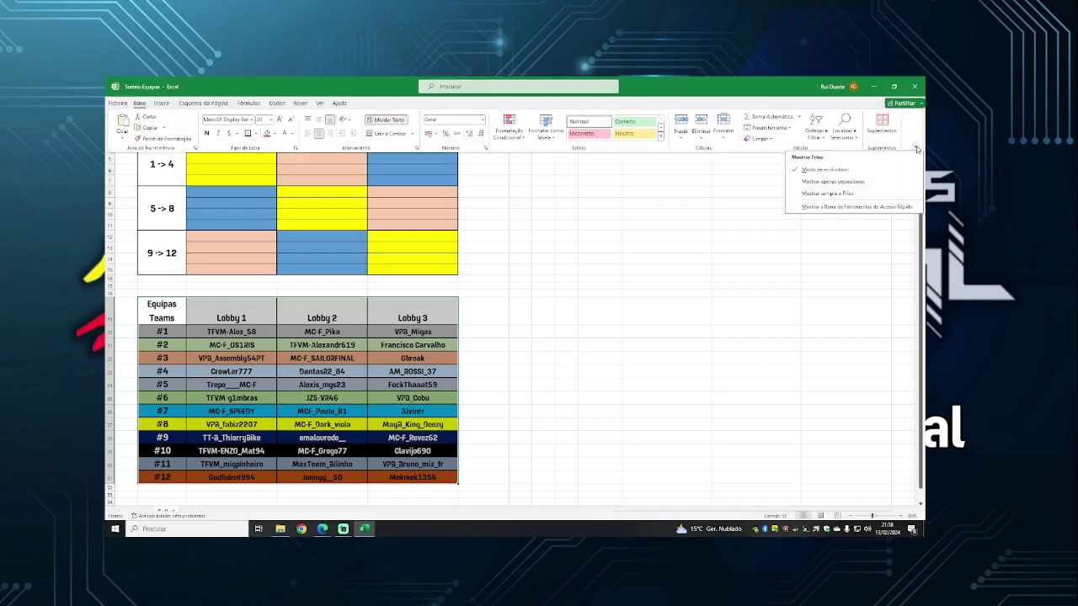
click(827, 194)
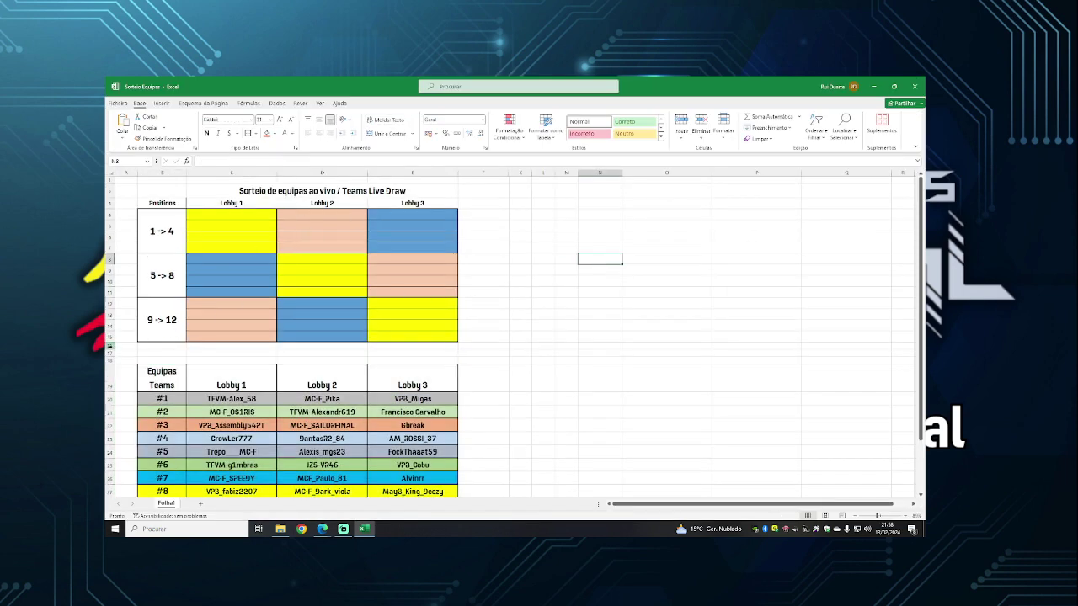
drag(109, 360, 110, 180)
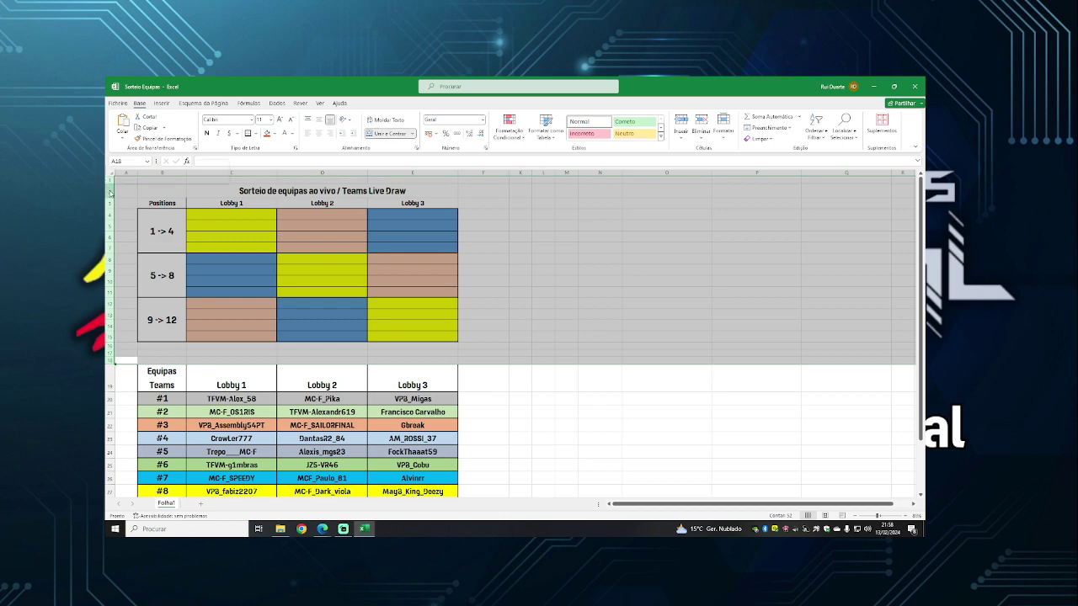
Step: Delete rows 1–18 of the empty lobby grid and insert a blank row above the team table
right_click(111, 187)
click(172, 300)
click(299, 250)
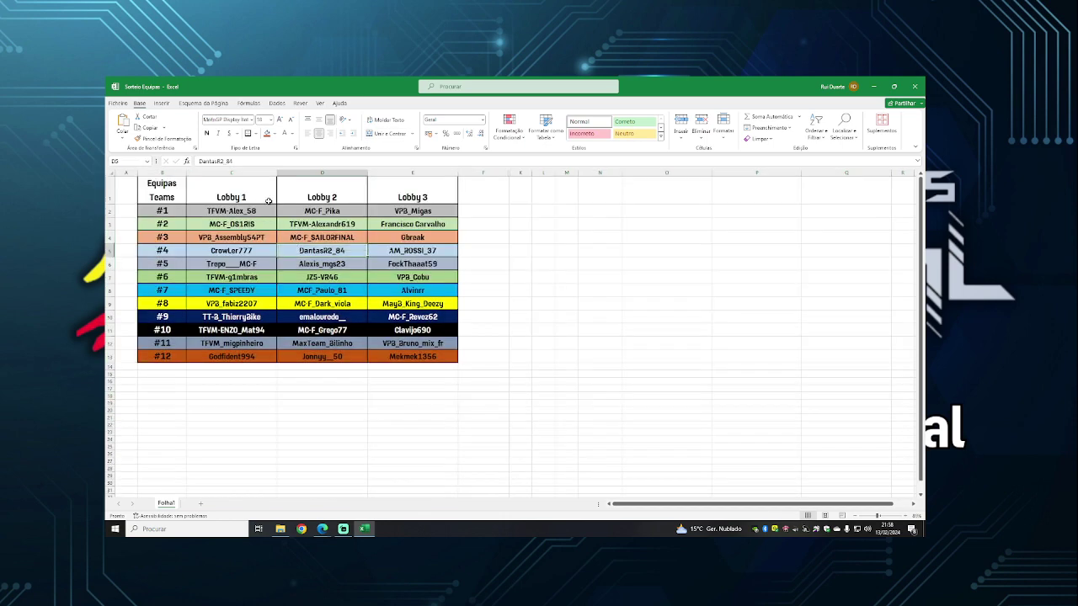
right_click(110, 193)
click(134, 275)
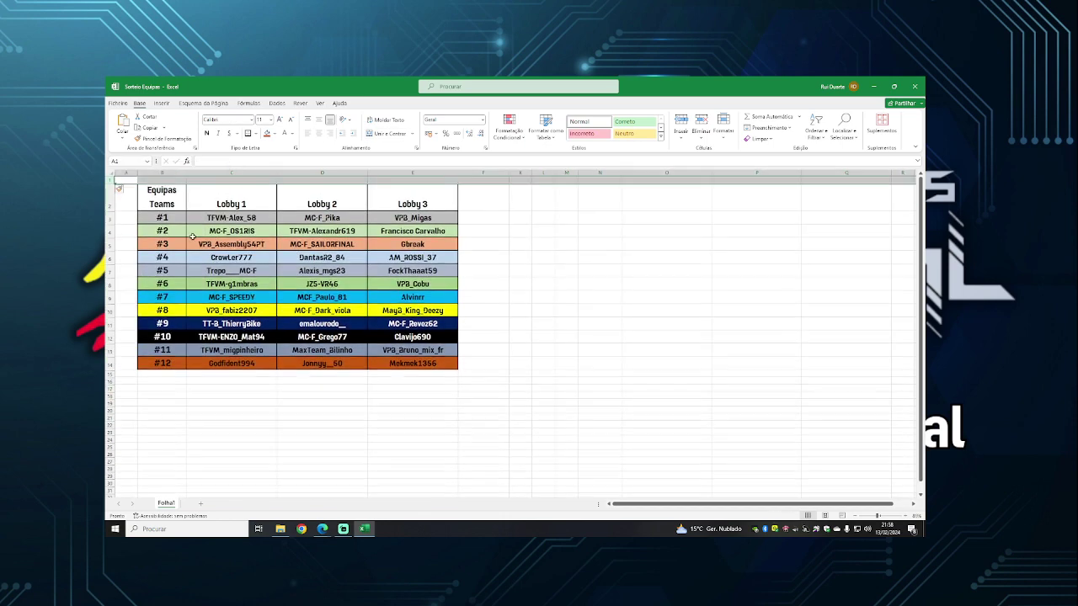
Step: Try the team table B2:E14 with no fill and dark text
click(162, 197)
shift+click(411, 361)
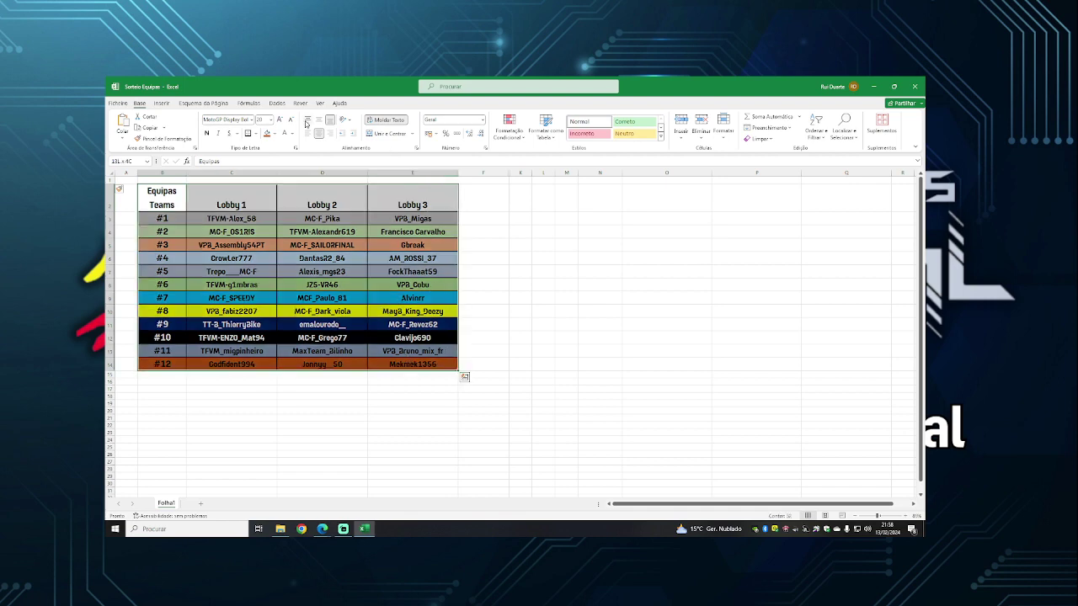
click(271, 133)
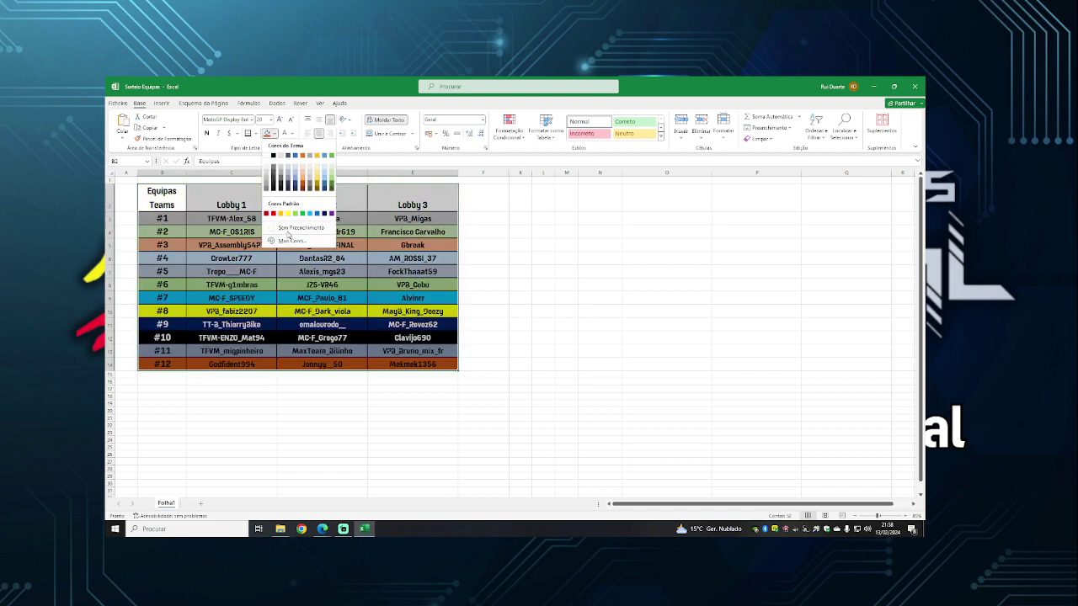
click(285, 230)
click(290, 257)
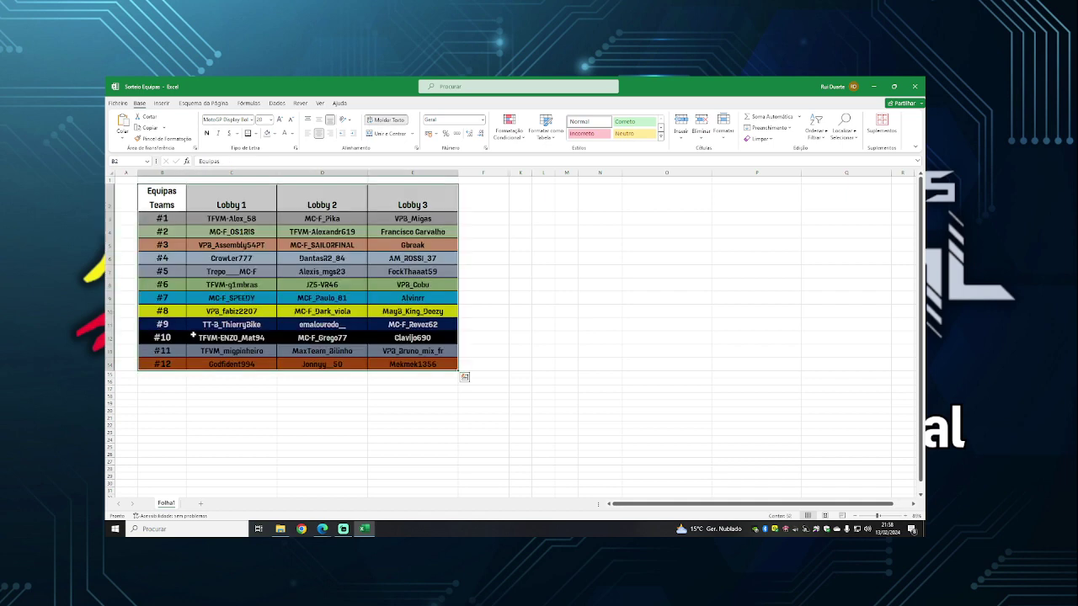
click(224, 310)
drag(163, 191, 408, 364)
click(292, 133)
click(301, 159)
click(276, 135)
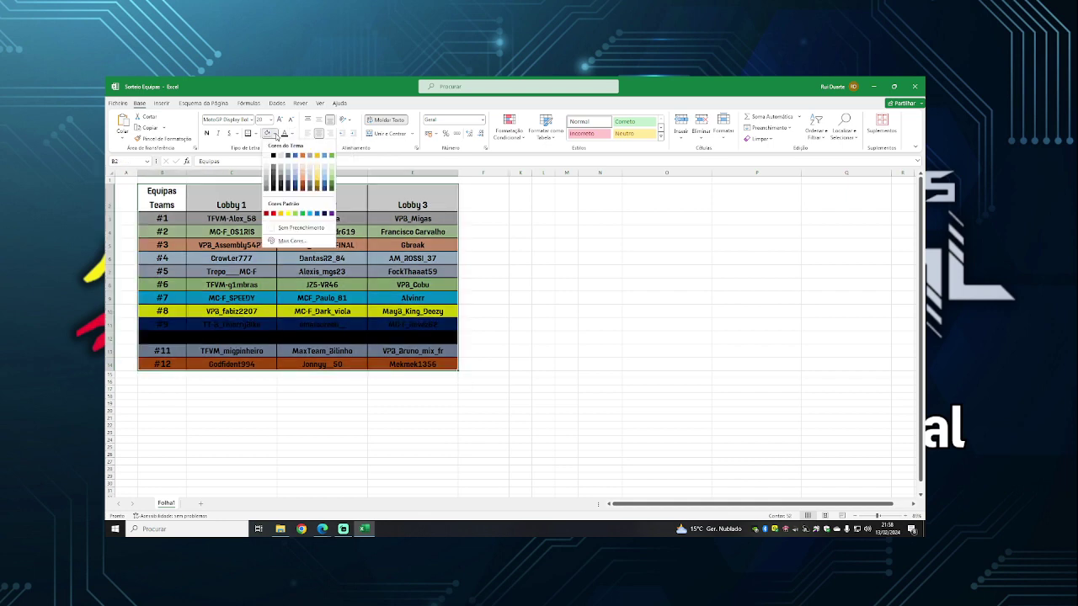
click(289, 234)
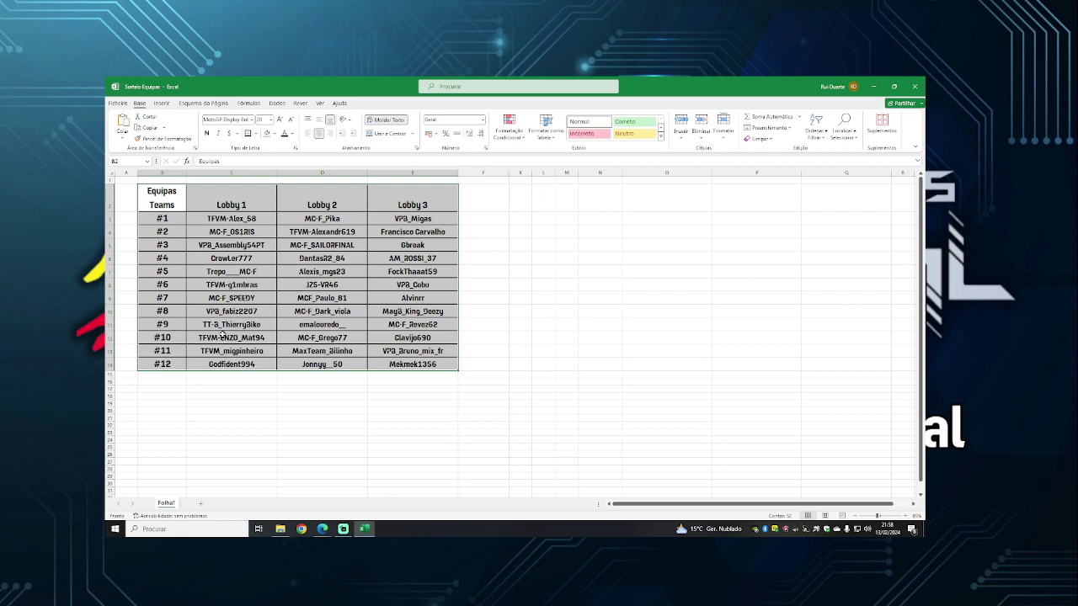
click(224, 327)
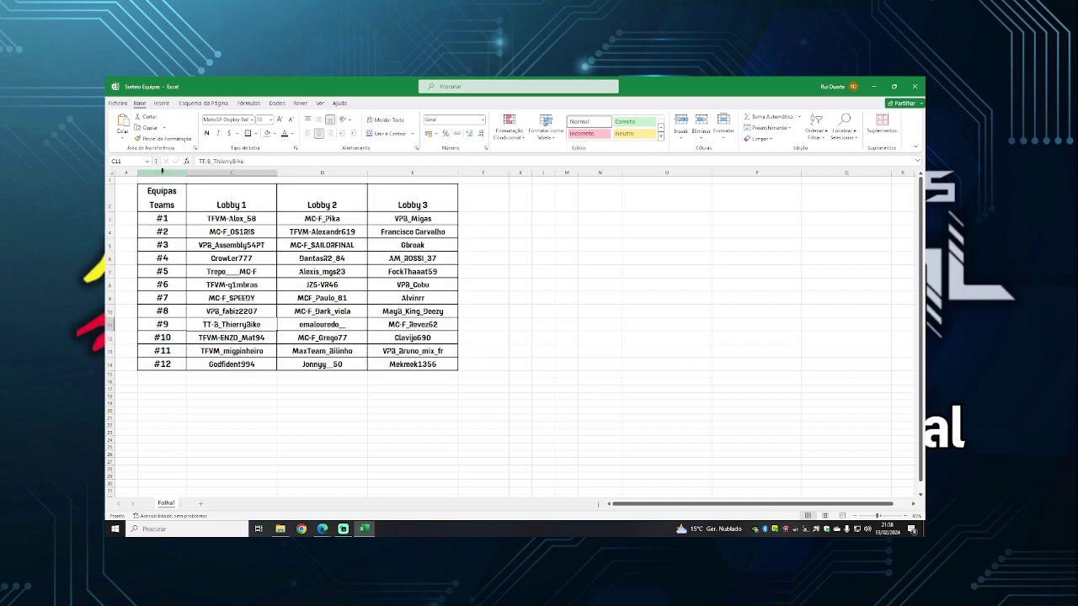
Step: Give the header row a green fill, then restore the colour-coded fills and white text
click(164, 195)
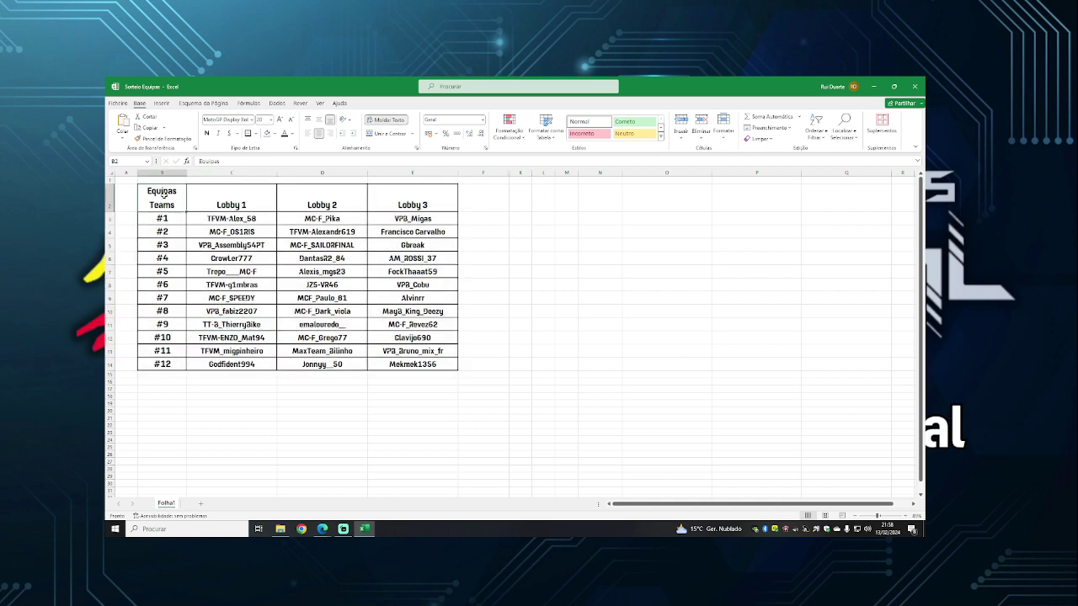
shift+click(431, 204)
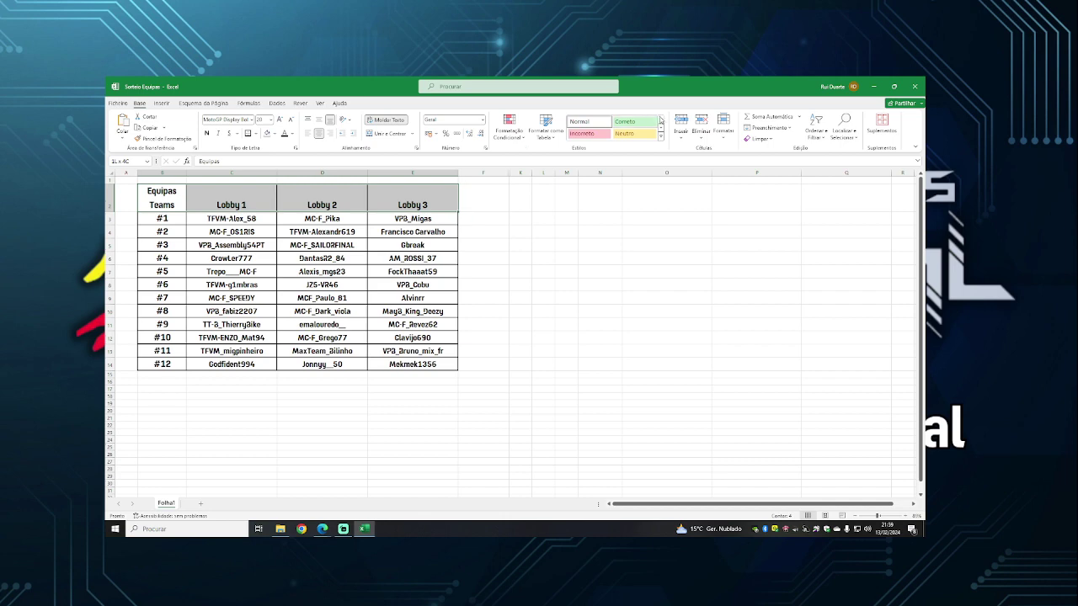
click(273, 134)
click(333, 157)
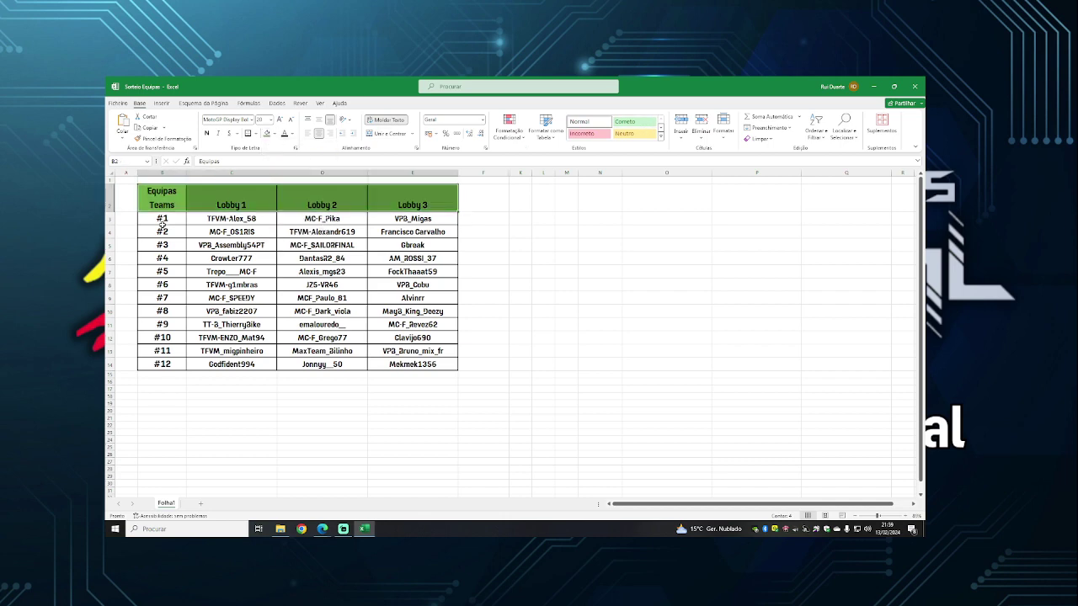
key(ctrl+v)
click(287, 246)
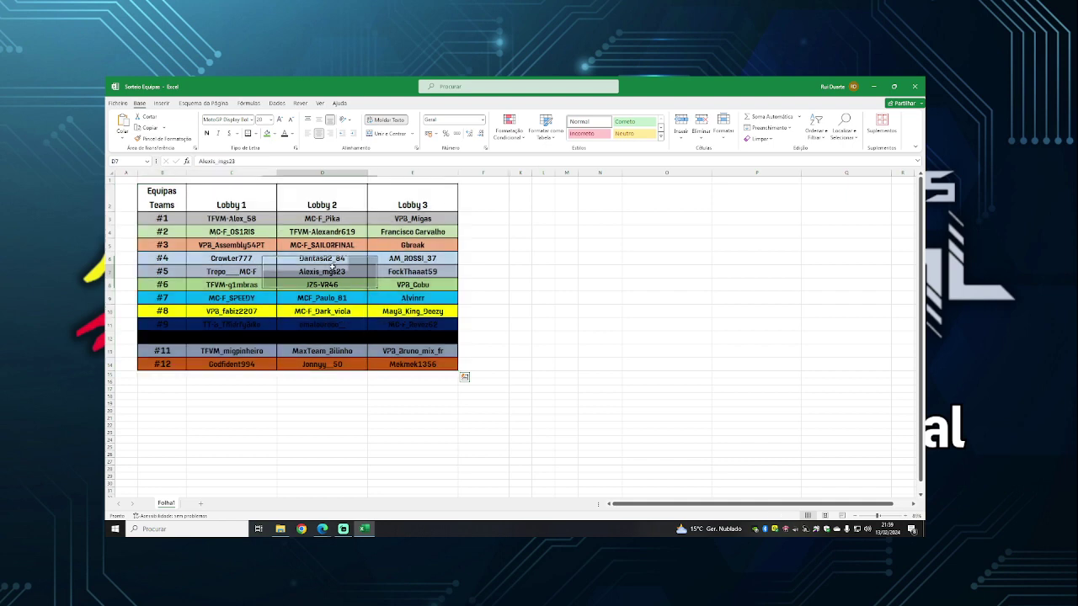
key(ctrl+z)
click(358, 272)
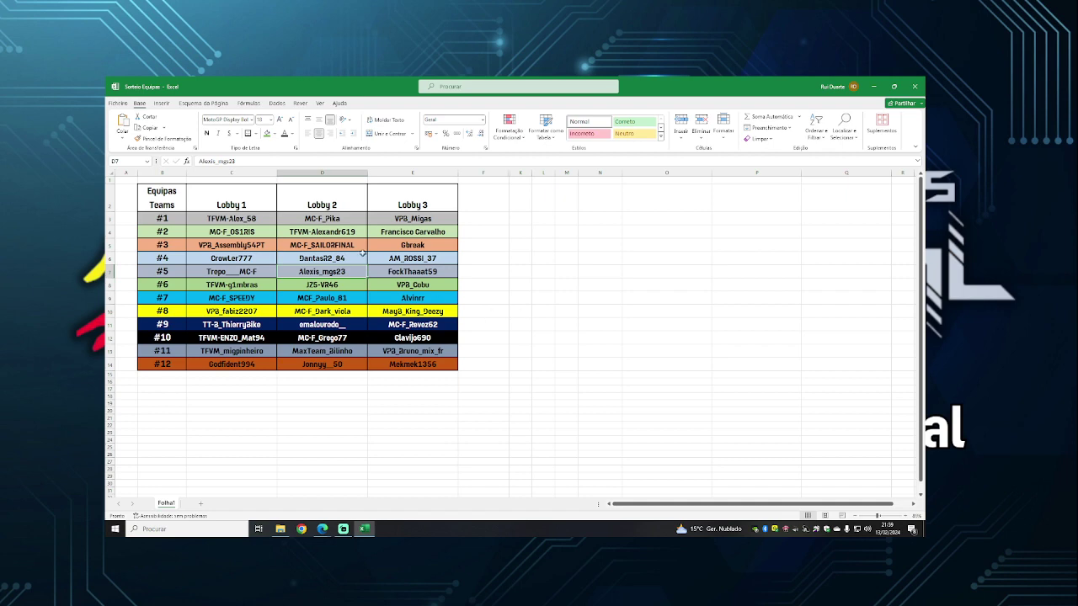
Step: Check the Lobby 1 names of teams #1 and #2, then switch to Streamlabs Desktop
click(245, 220)
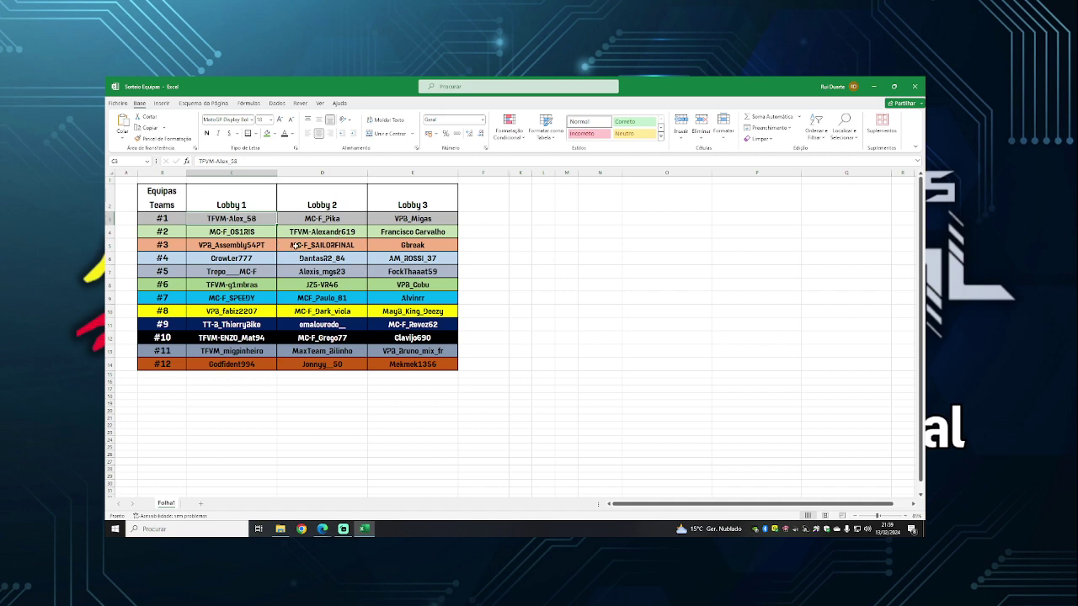
click(248, 231)
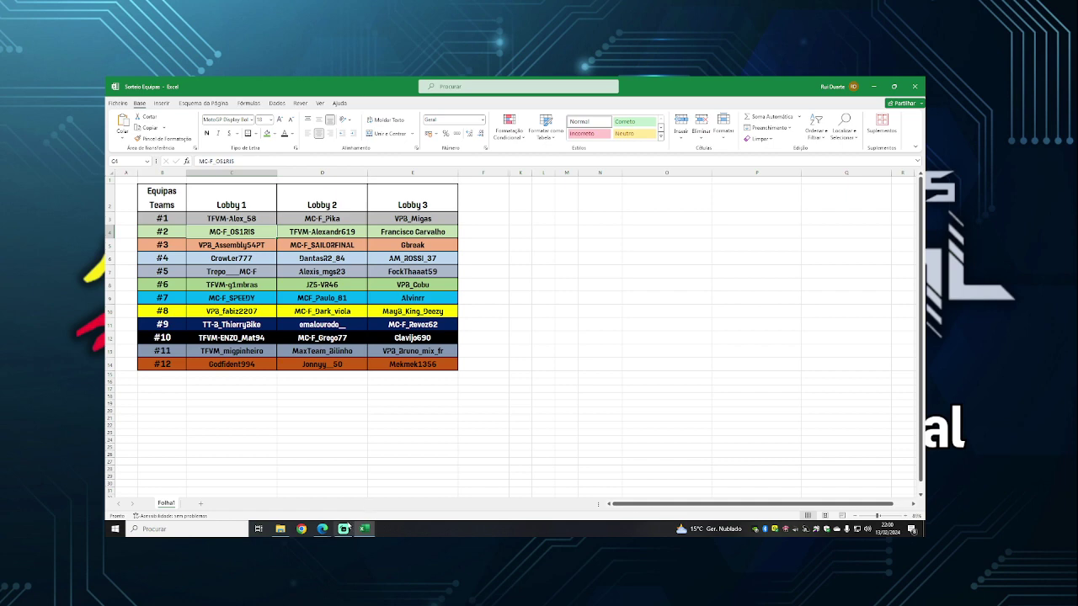
click(342, 529)
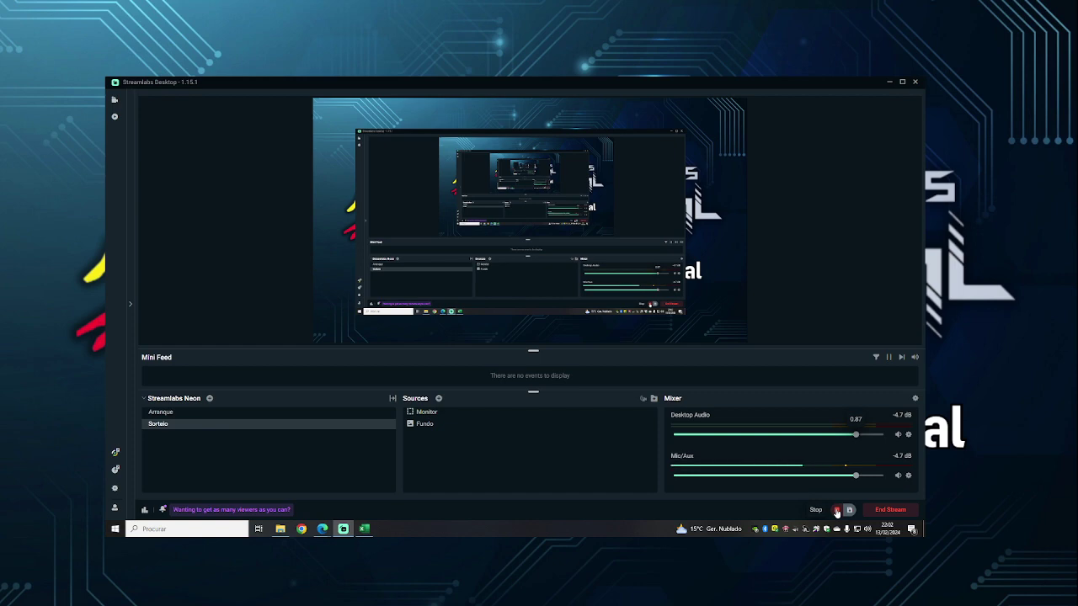
Step: End the Streamlabs Desktop recording with the record button beside Stop
click(836, 513)
click(839, 510)
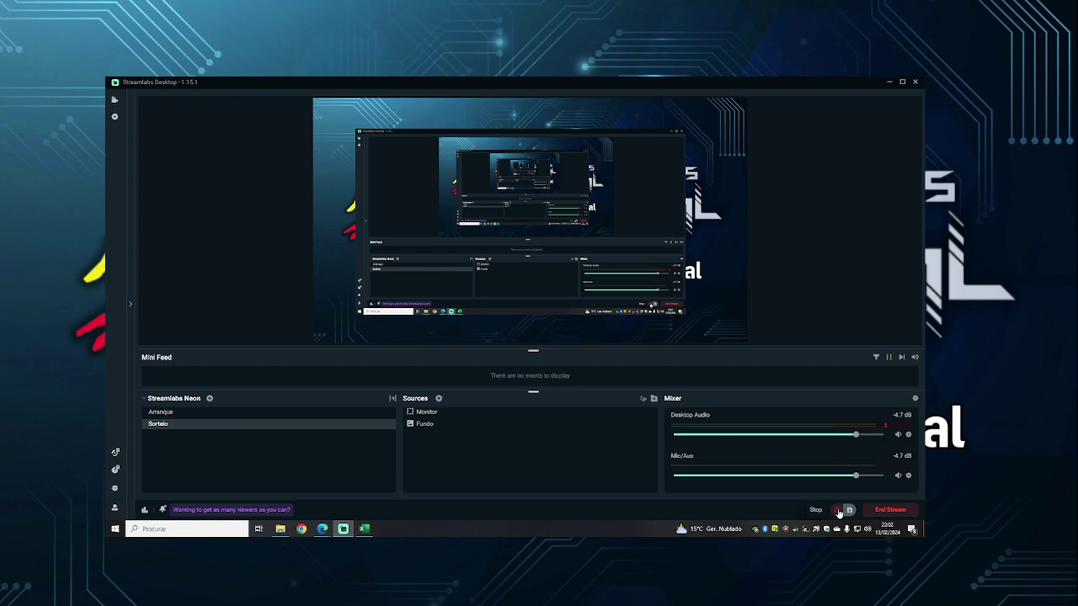